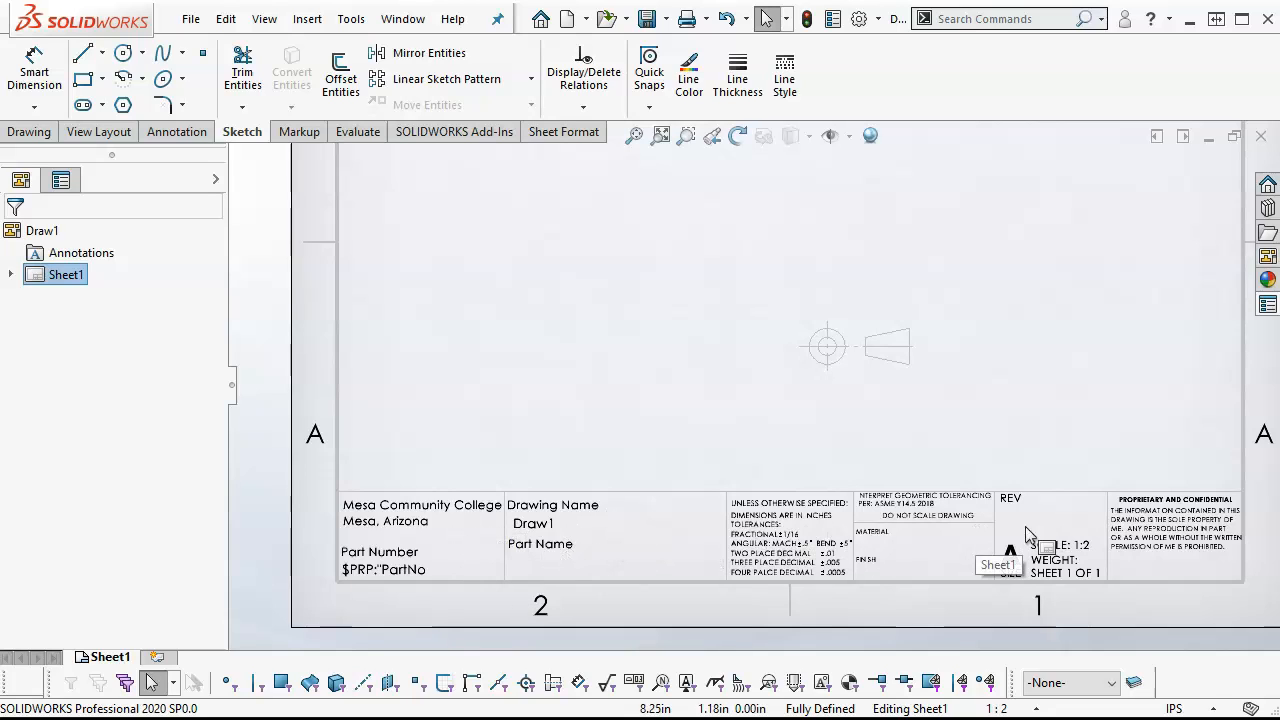
- Switch the drawing sheet to sheet format editing
scroll(1047, 494, up, 1)
scroll(1047, 494, down, 1)
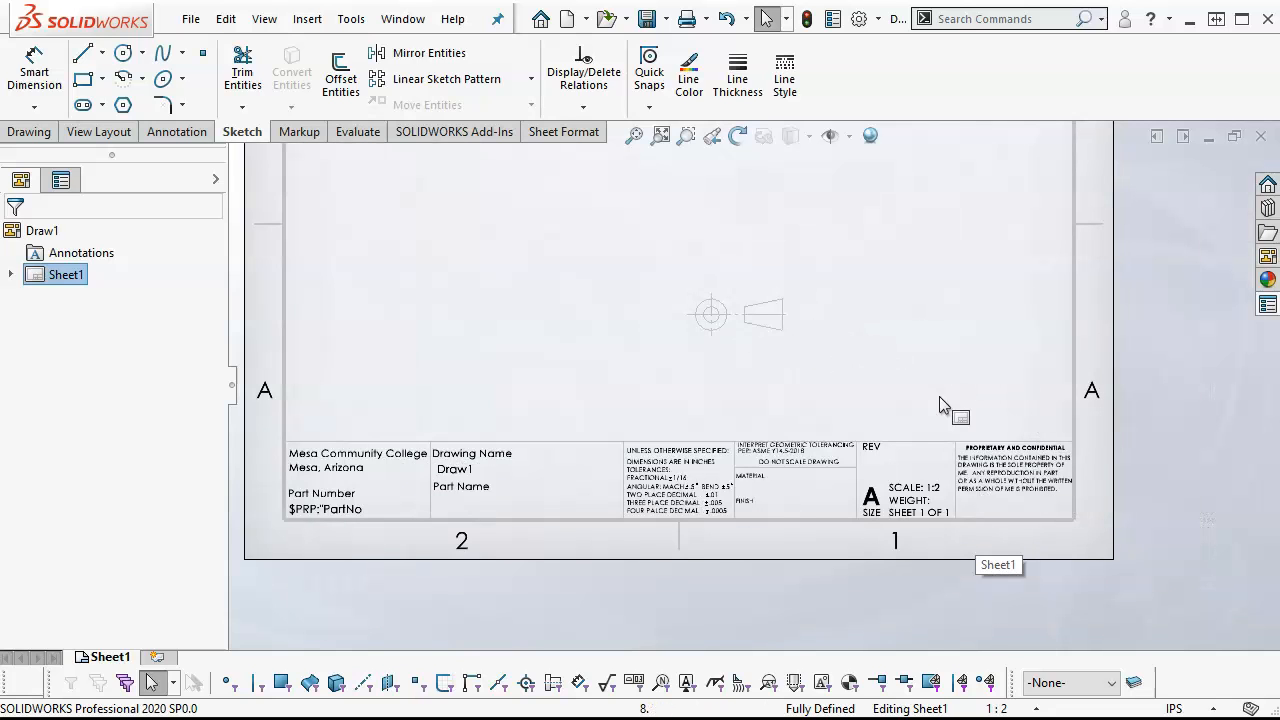
scroll(893, 368, down, 3)
right_click(885, 302)
click(915, 441)
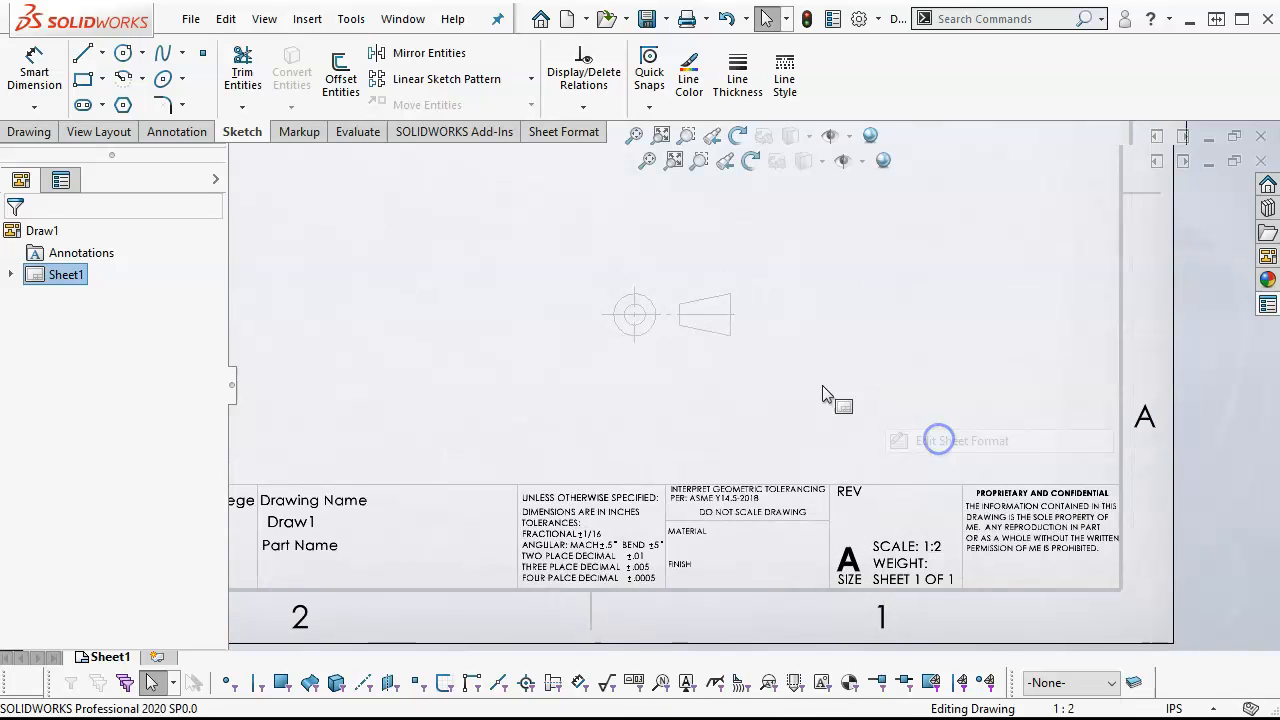
- Make a block from the projection symbol's circles and cone, with its insertion point at the centre of the circles
drag(776, 269, 586, 362)
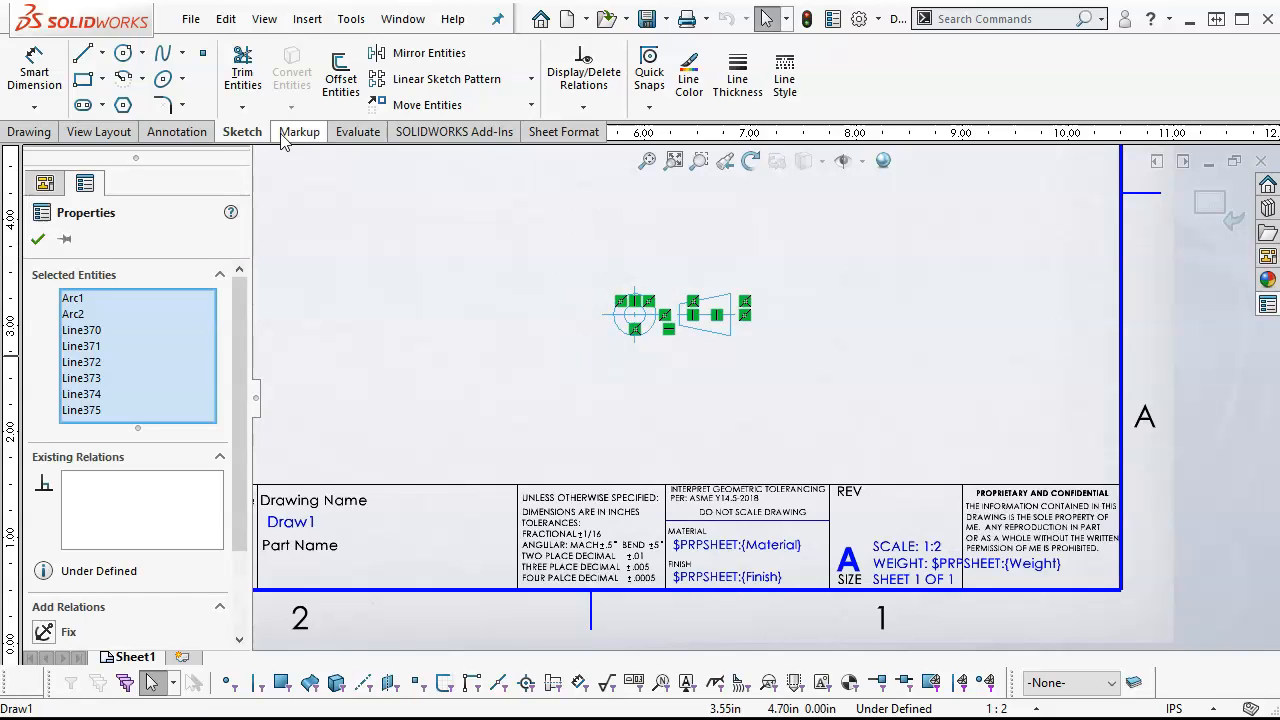
click(201, 134)
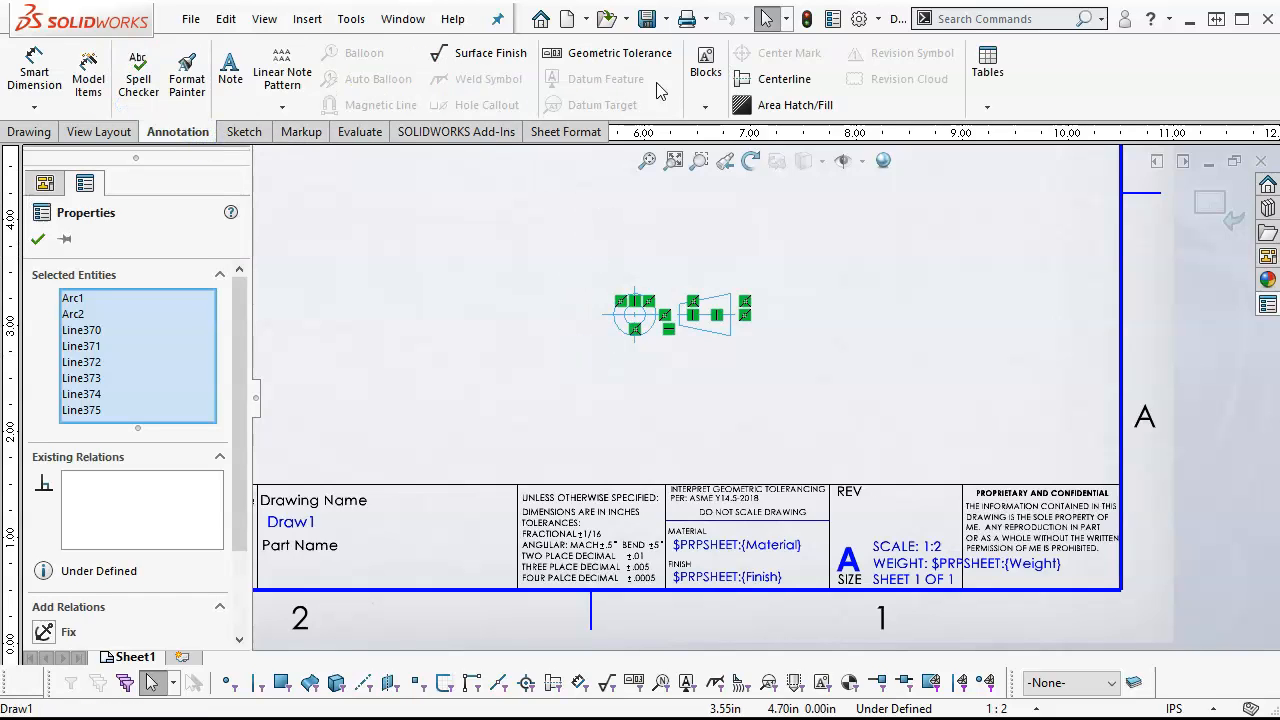
click(704, 108)
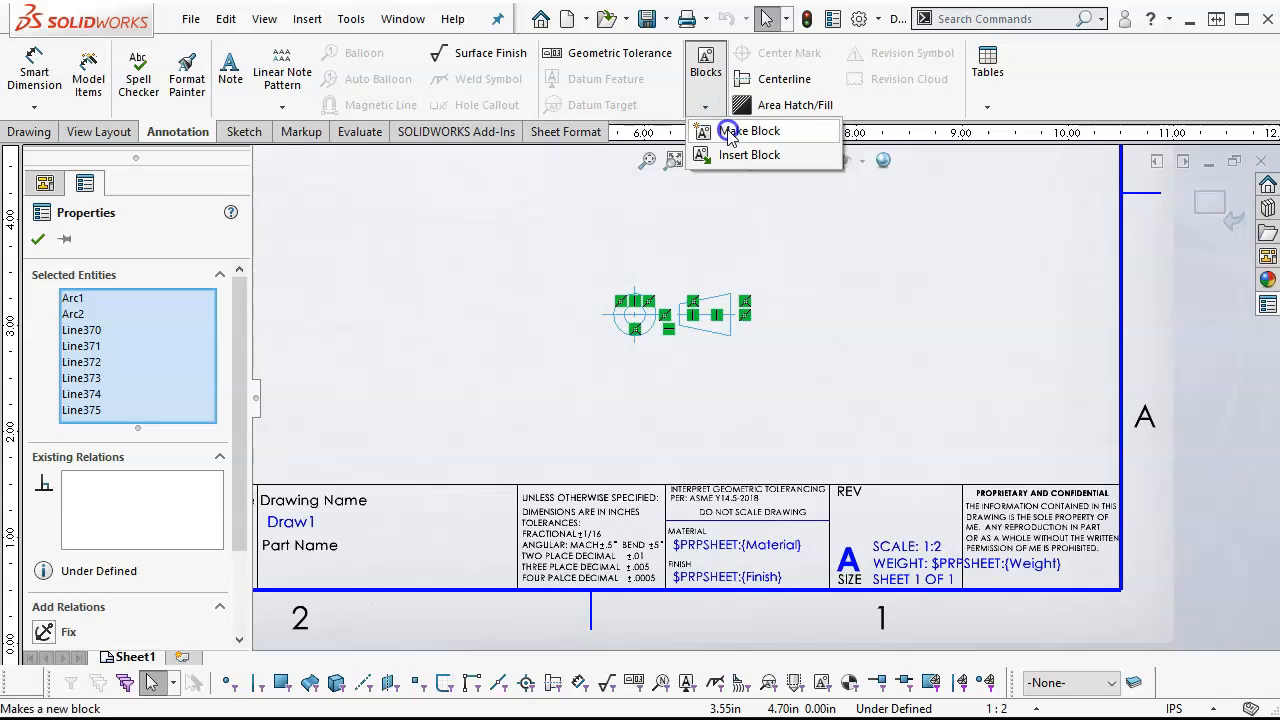
click(728, 130)
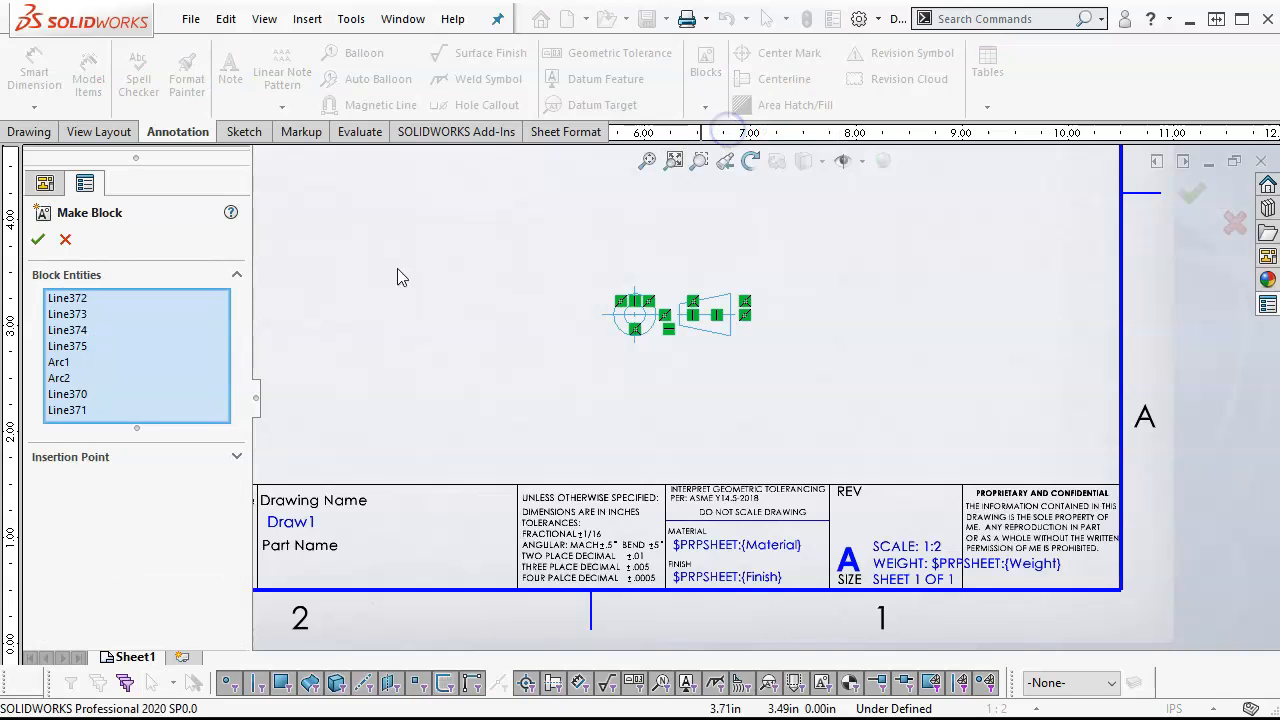
click(237, 458)
scroll(660, 345, down, 3)
drag(590, 375, 646, 321)
drag(590, 375, 647, 322)
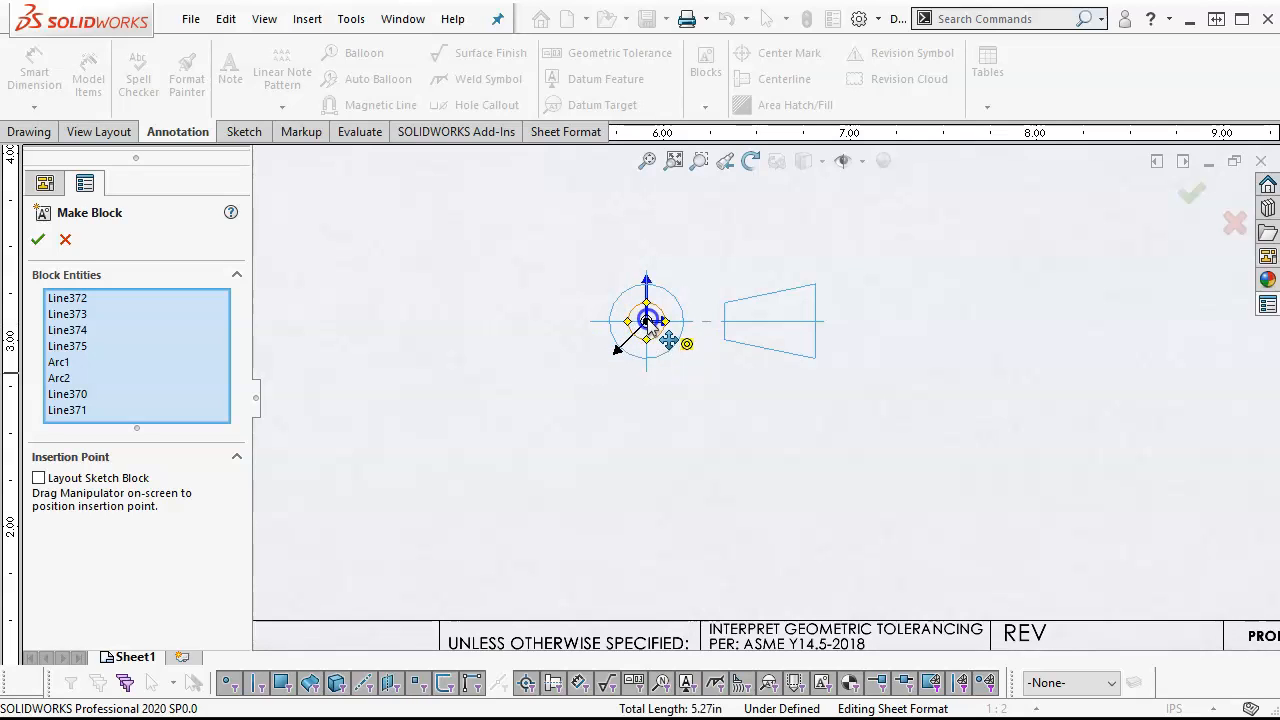
click(36, 241)
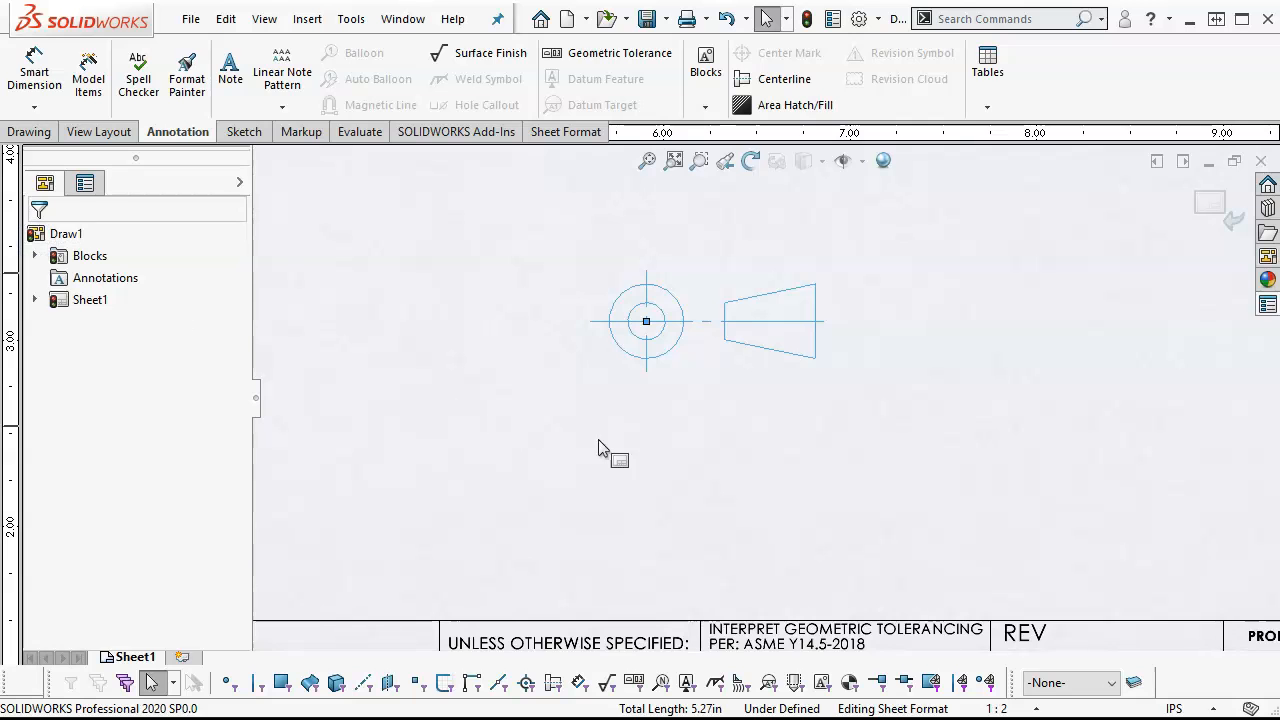
- Save the projection symbol block as First Angle.SLDBLK in the Blocks folder of SW2020 System Files
scroll(737, 451, up, 3)
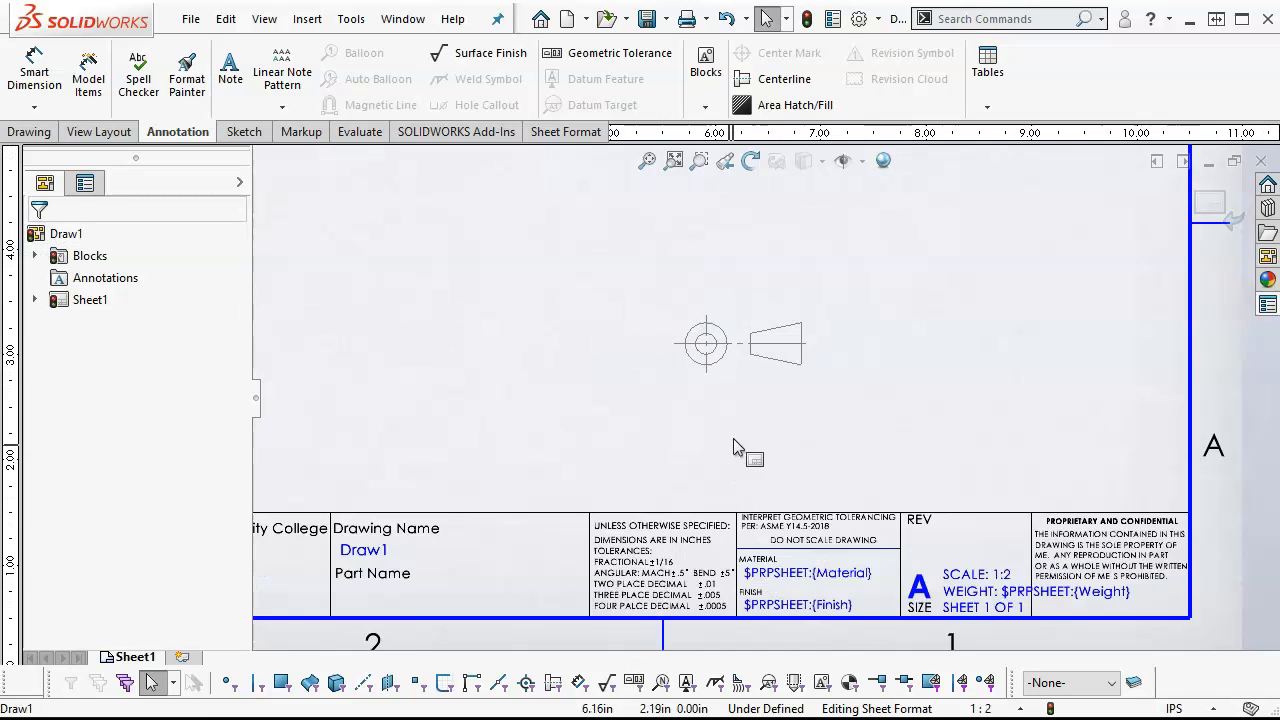
scroll(783, 335, down, 2)
right_click(764, 342)
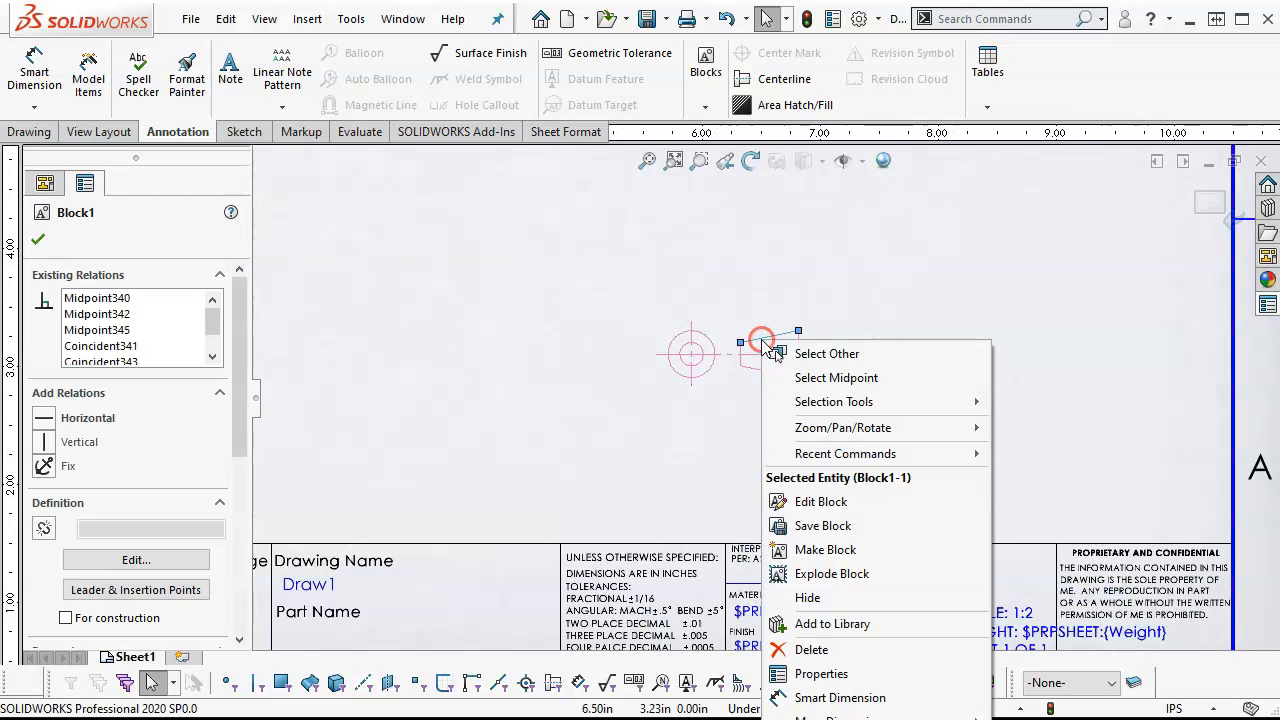
click(829, 526)
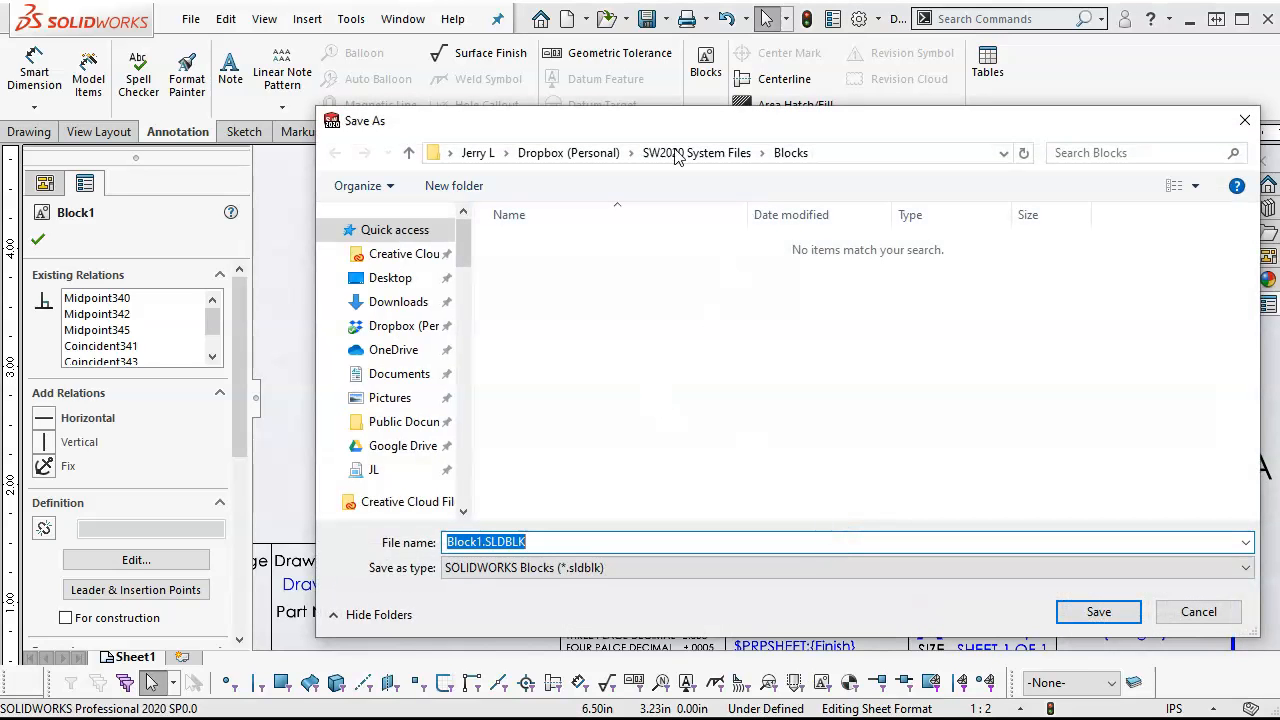
double_click(442, 541)
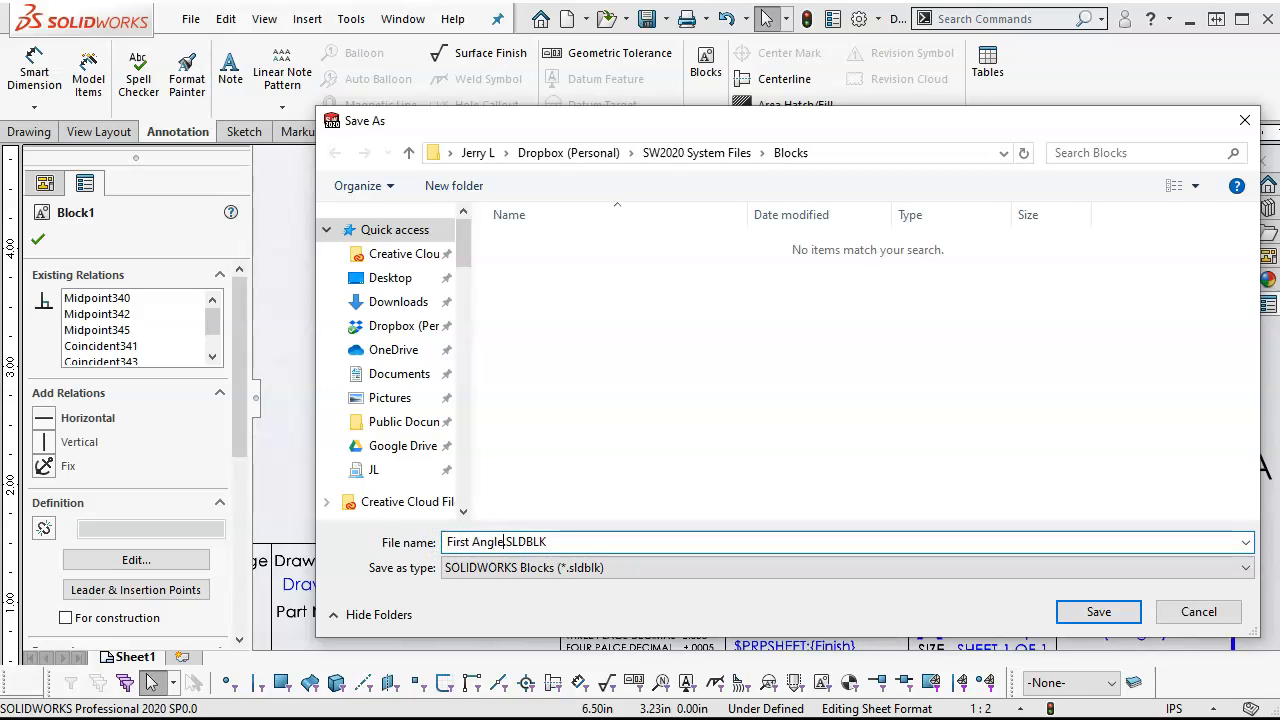
click(1098, 611)
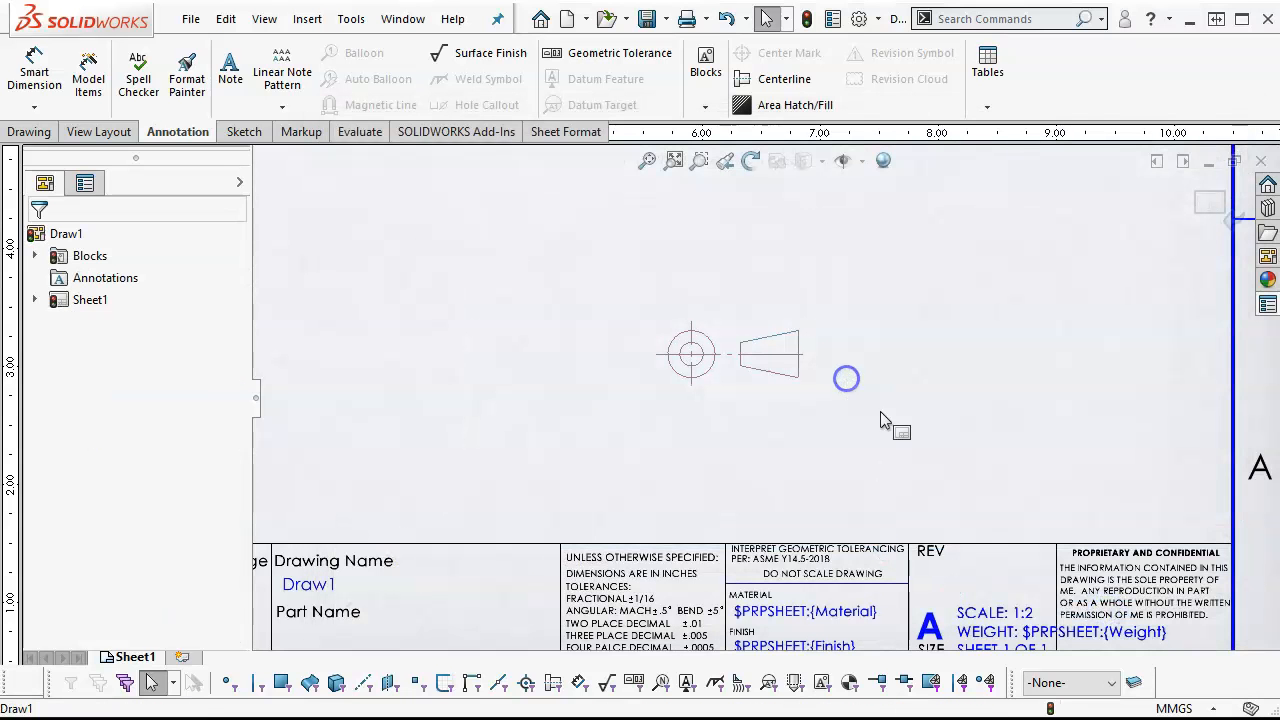
- Move the projection symbol block into the REV cell of the title block and scale it to 0.75
drag(657, 359, 834, 491)
scroll(854, 510, down, 6)
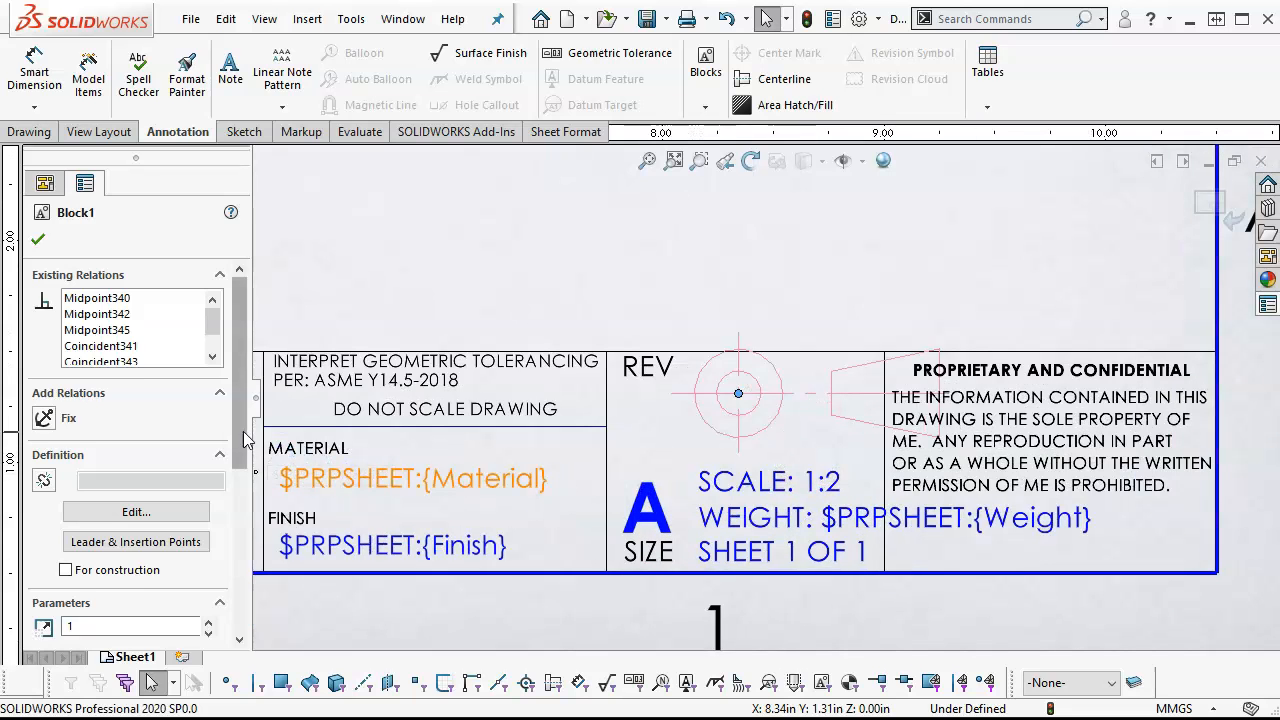
scroll(237, 505, down, 3)
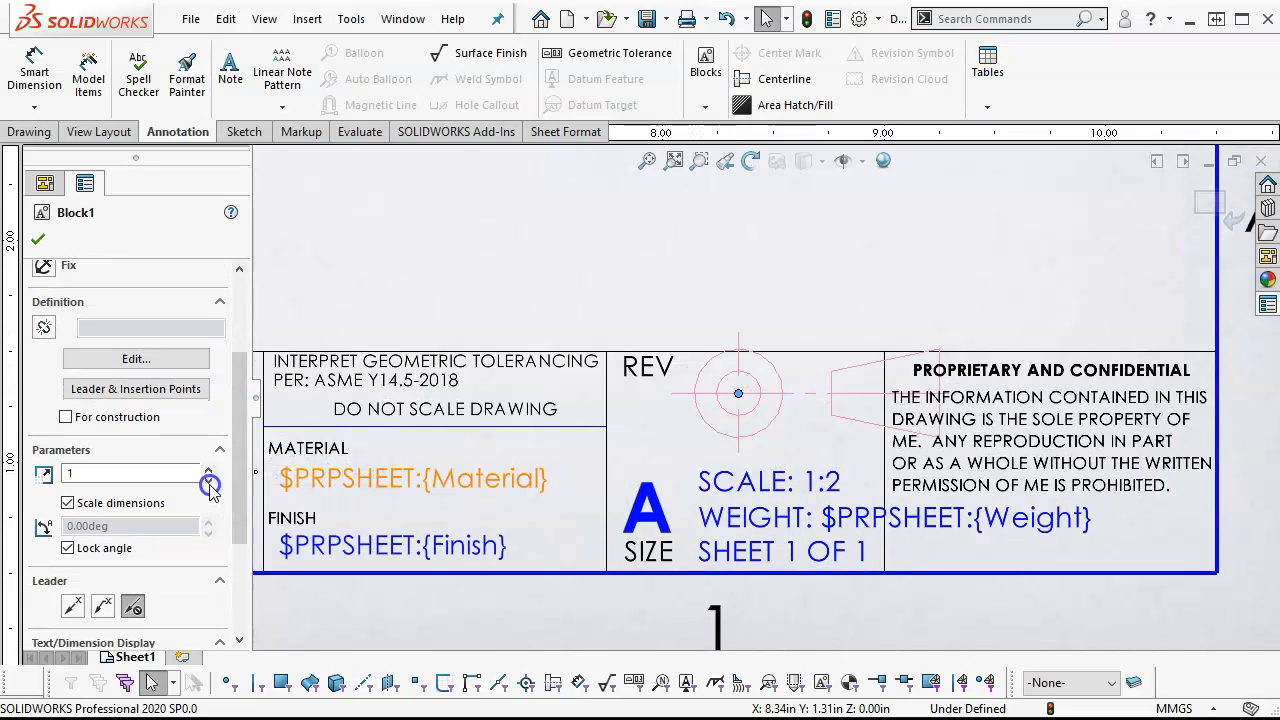
click(208, 482)
click(208, 482)
click(208, 482)
click(208, 482)
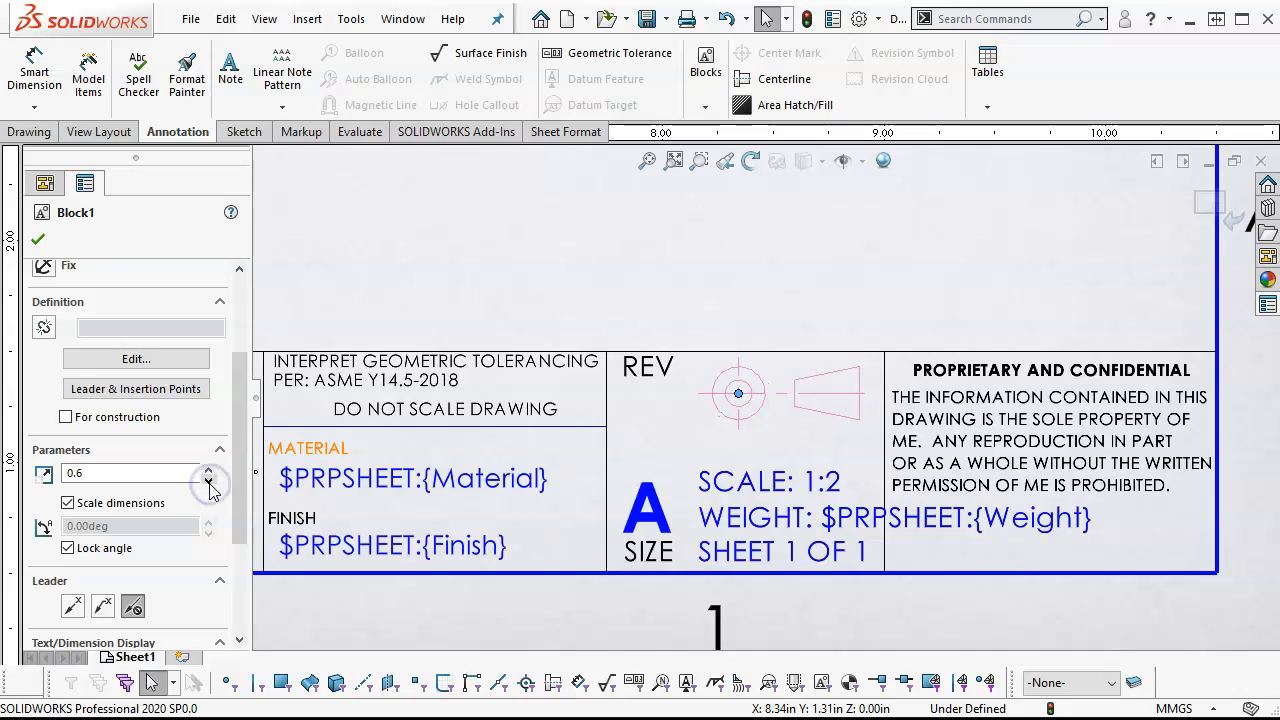
click(209, 469)
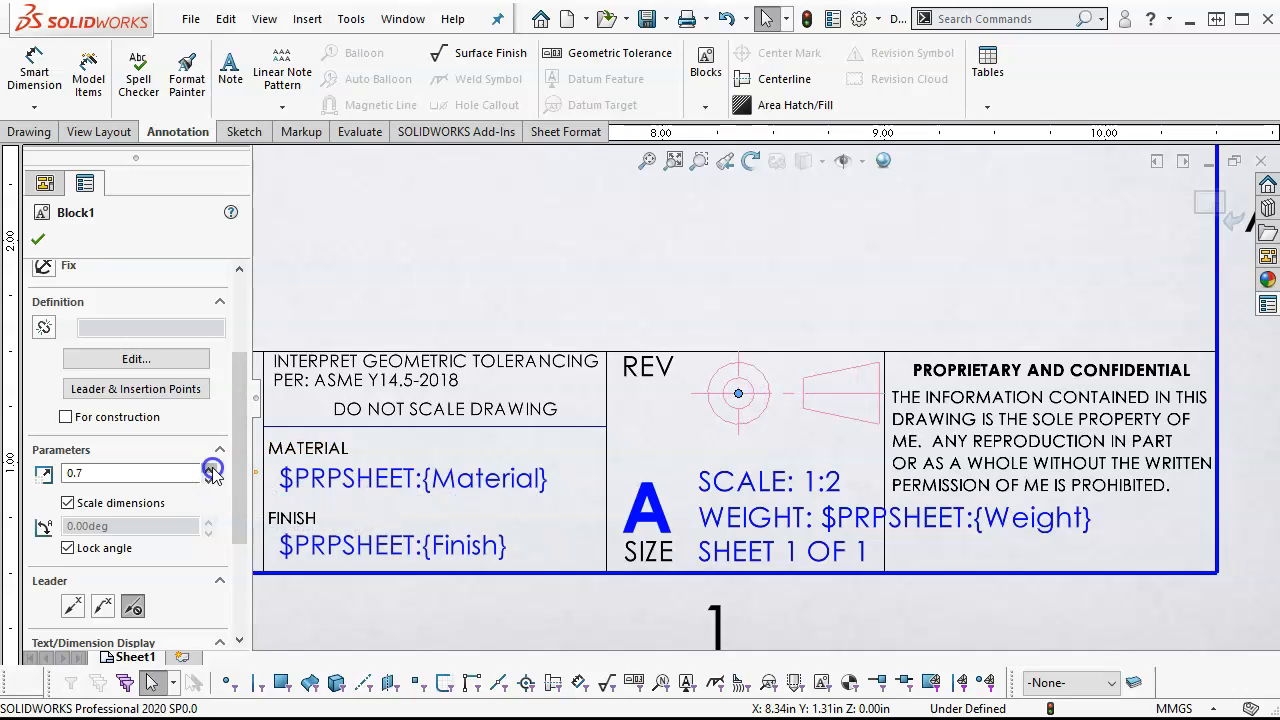
click(122, 470)
drag(741, 396, 729, 406)
click(787, 307)
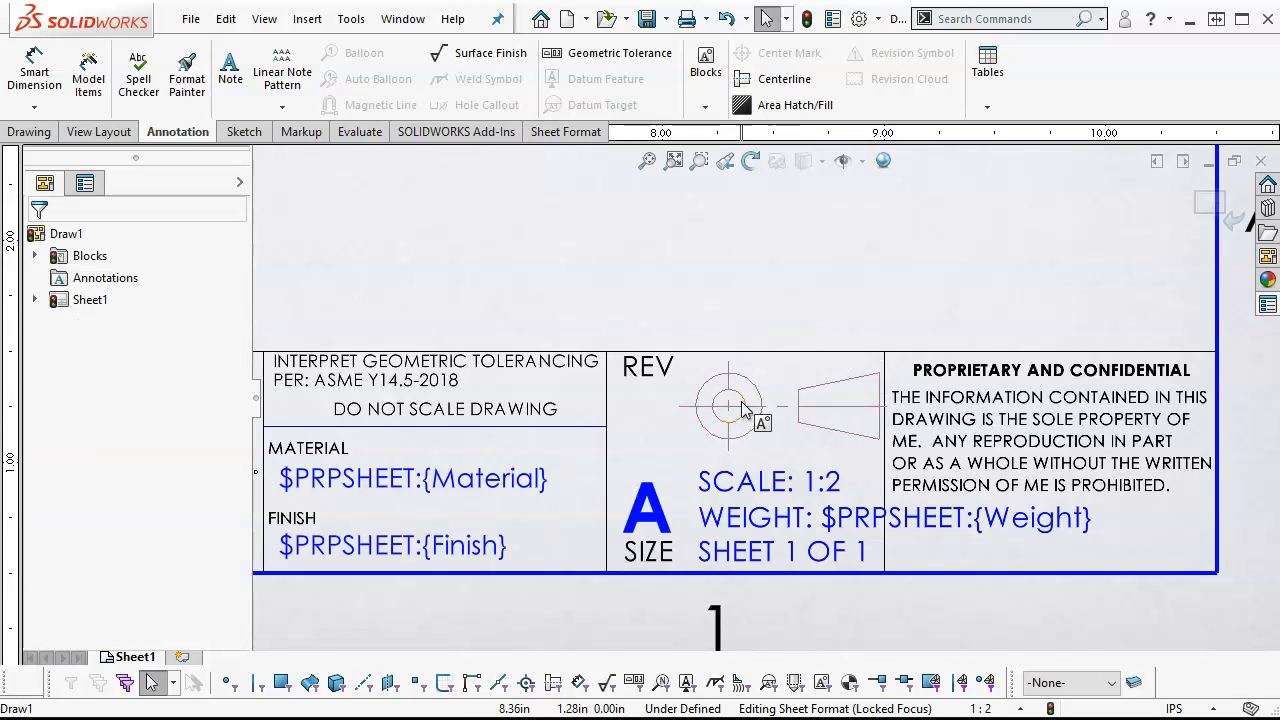
- Set the projection symbol block's scale to 0.7 and nudge it into place within the REV cell
click(800, 414)
drag(243, 438, 249, 567)
click(109, 408)
click(109, 400)
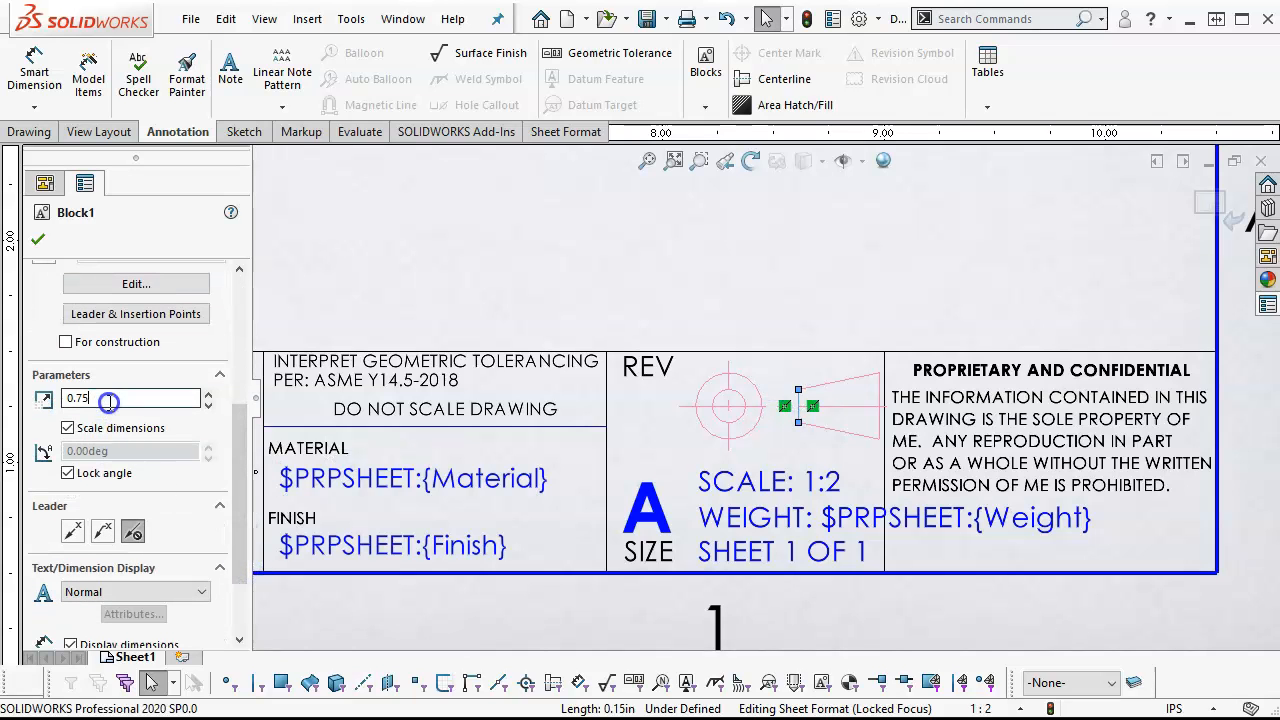
key(Tab)
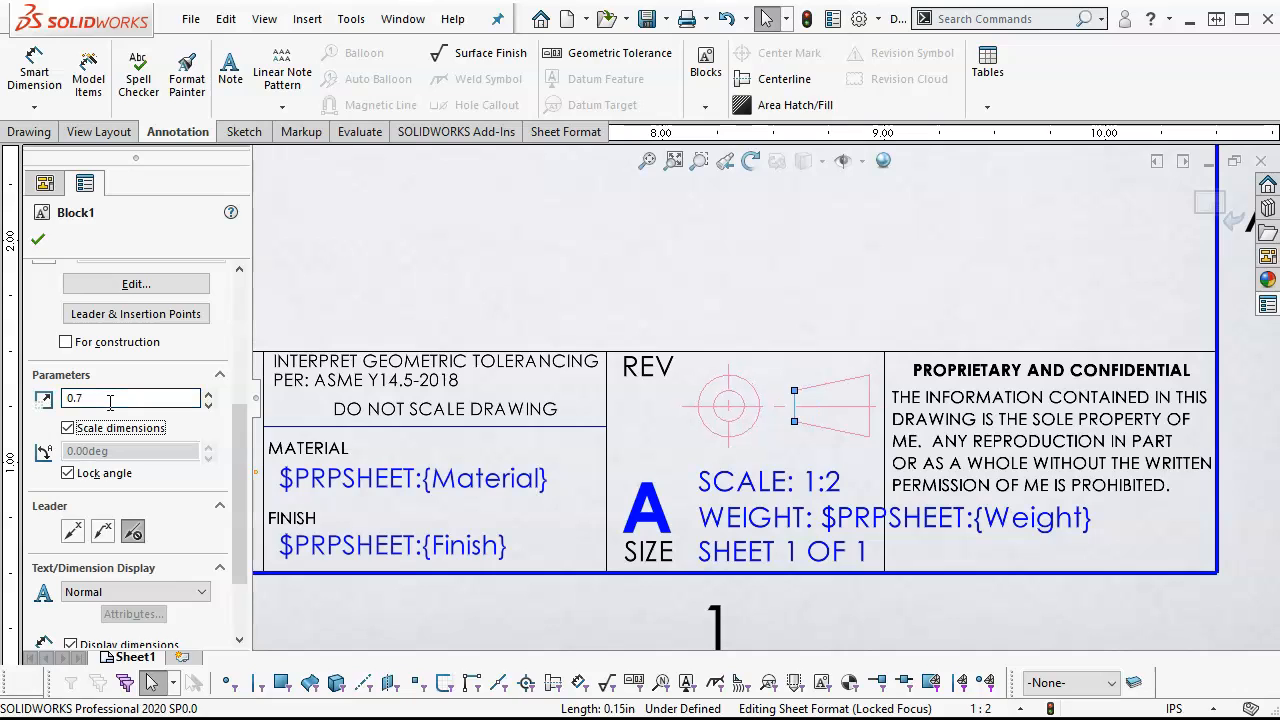
click(39, 242)
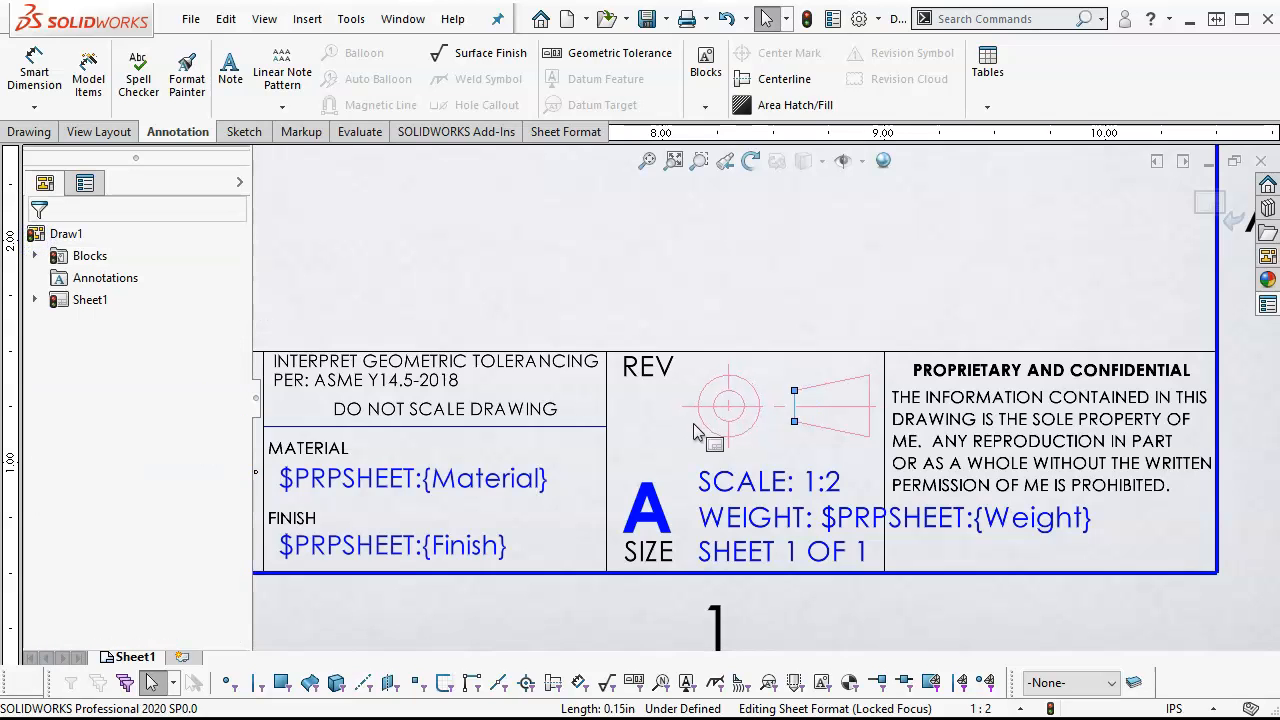
click(811, 295)
click(838, 392)
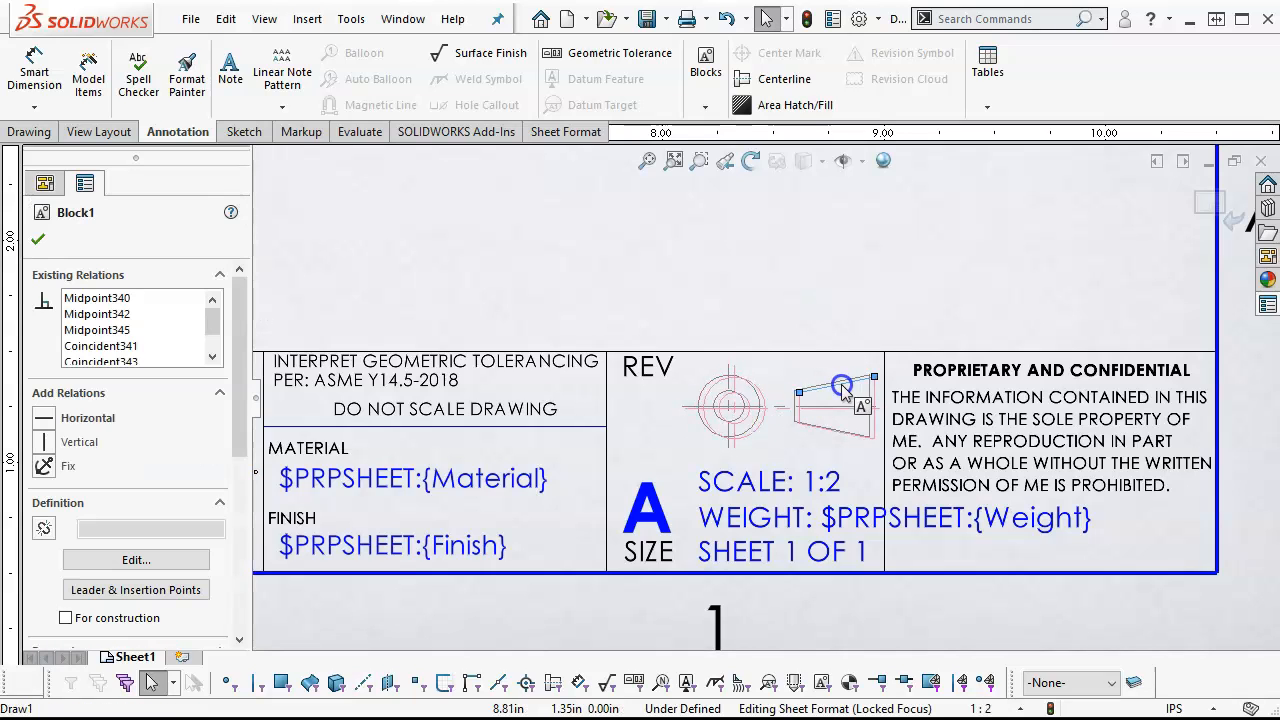
click(841, 383)
key(Escape)
- Exit sheet format editing and return to the drawing sheet
scroll(797, 310, up, 3)
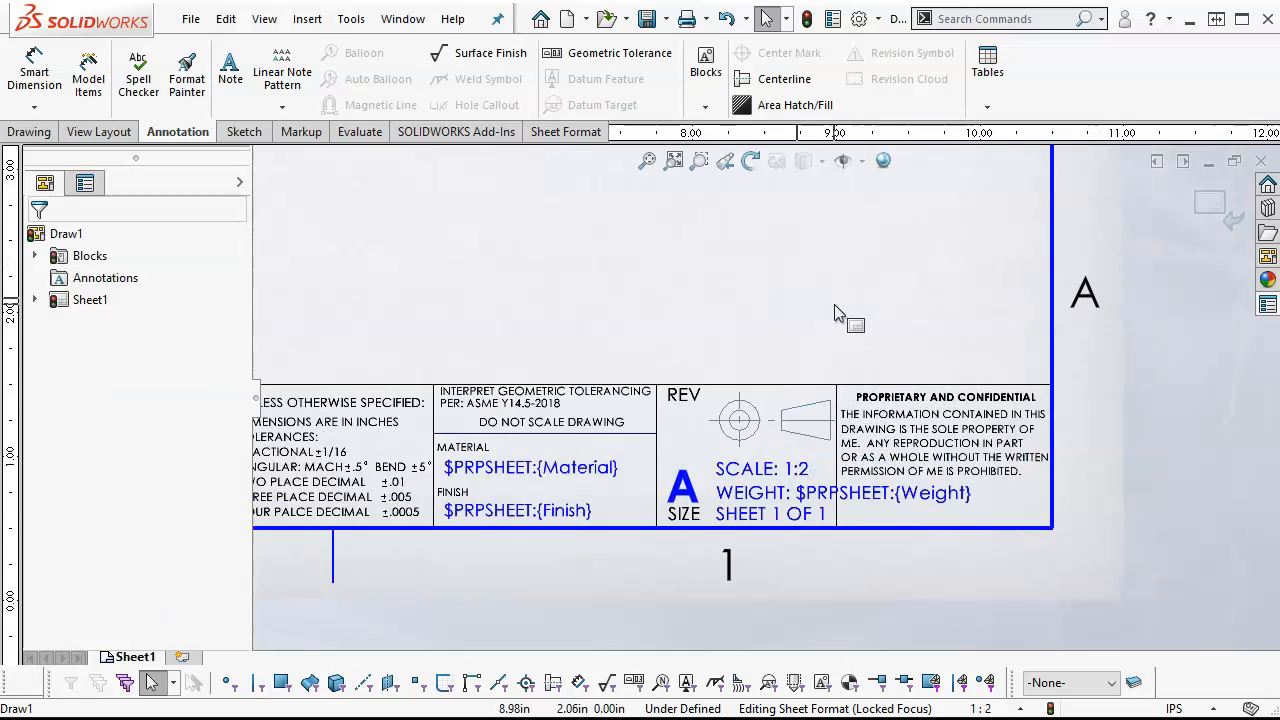
scroll(829, 312, up, 2)
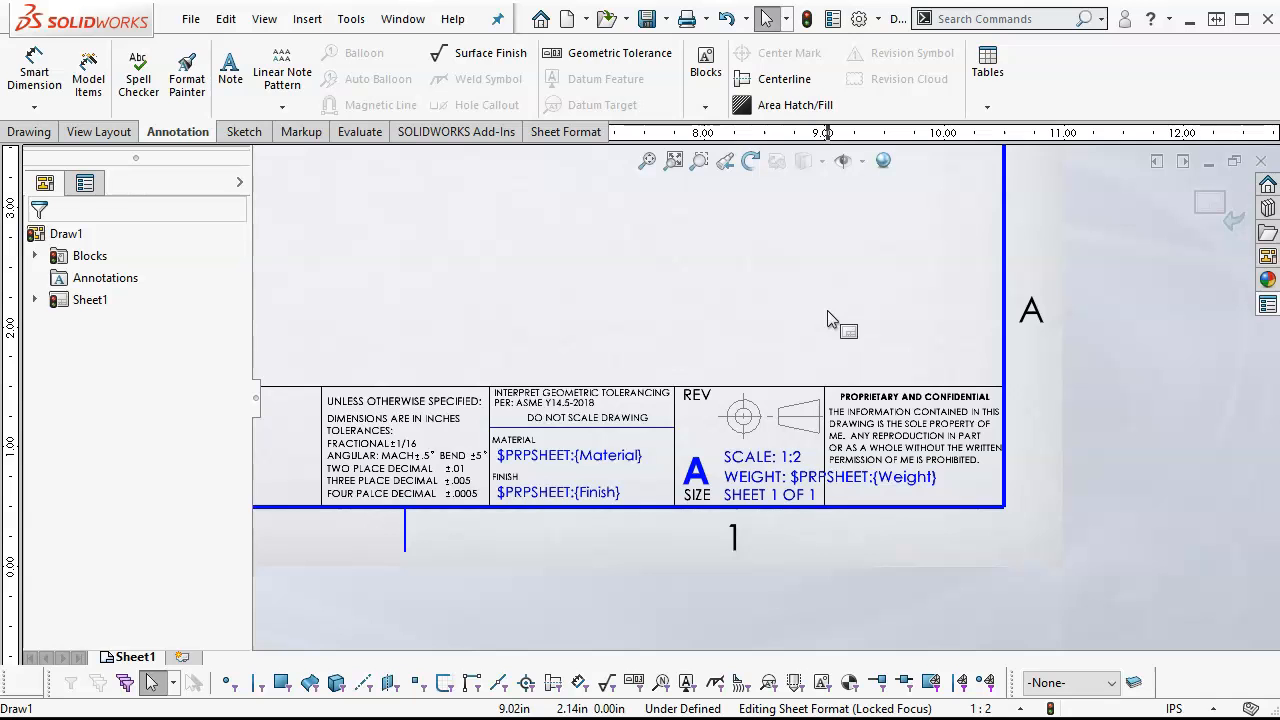
scroll(829, 320, up, 3)
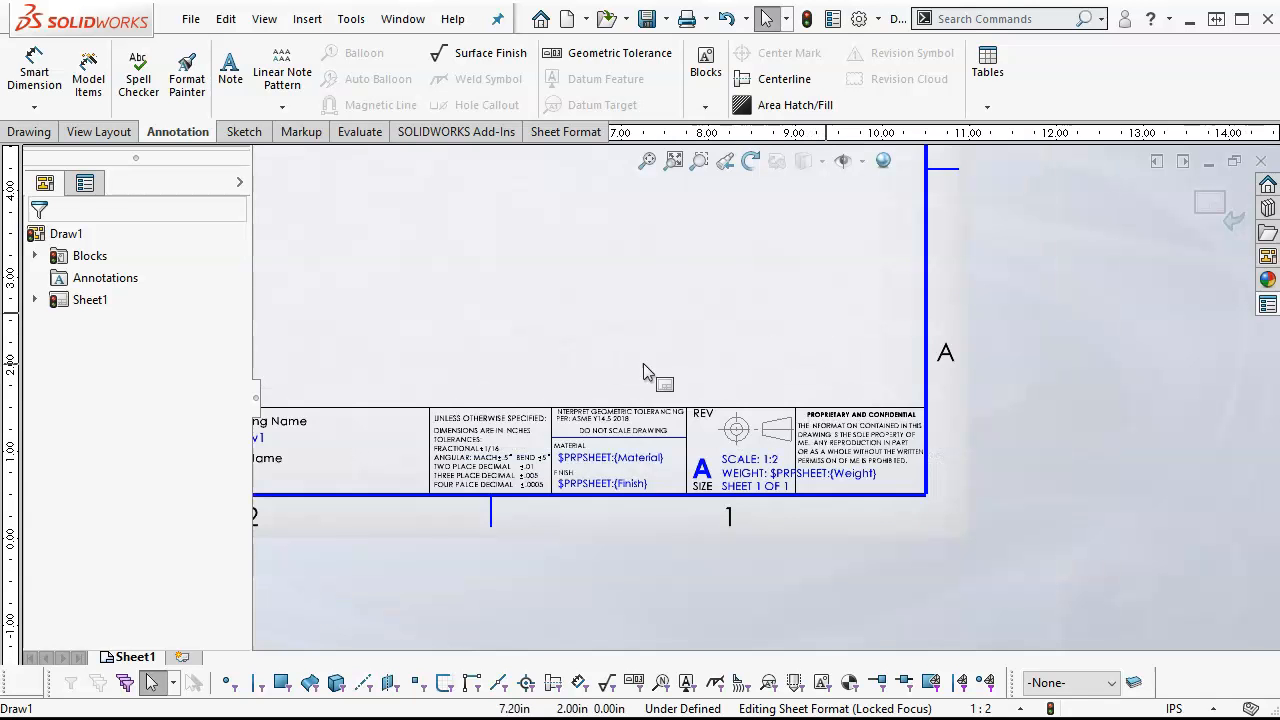
scroll(634, 378, down, 1)
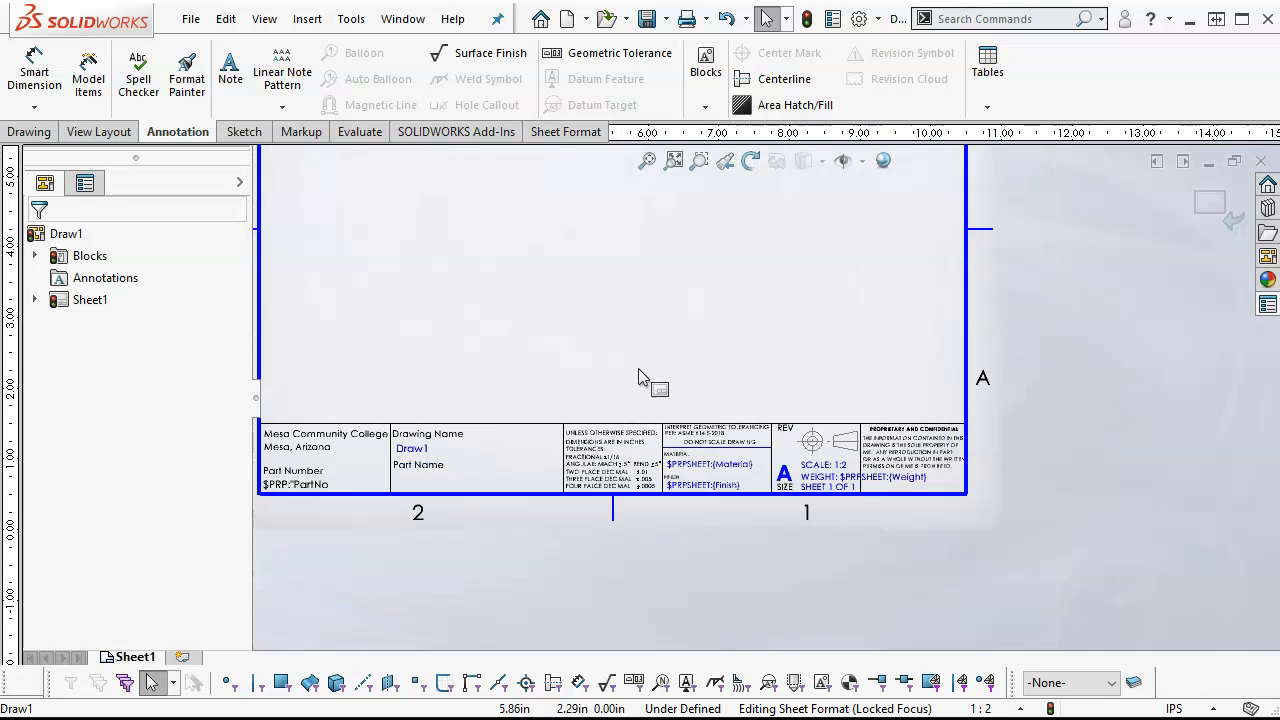
scroll(638, 377, up, 1)
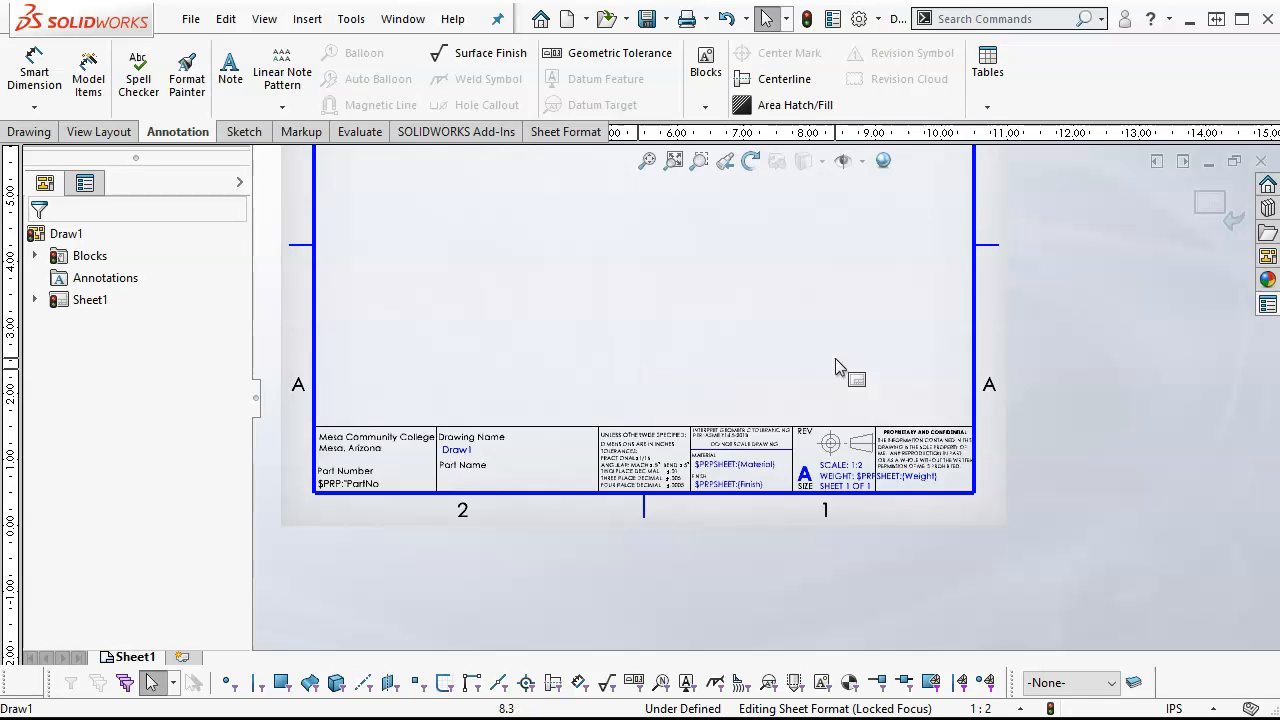
click(1203, 215)
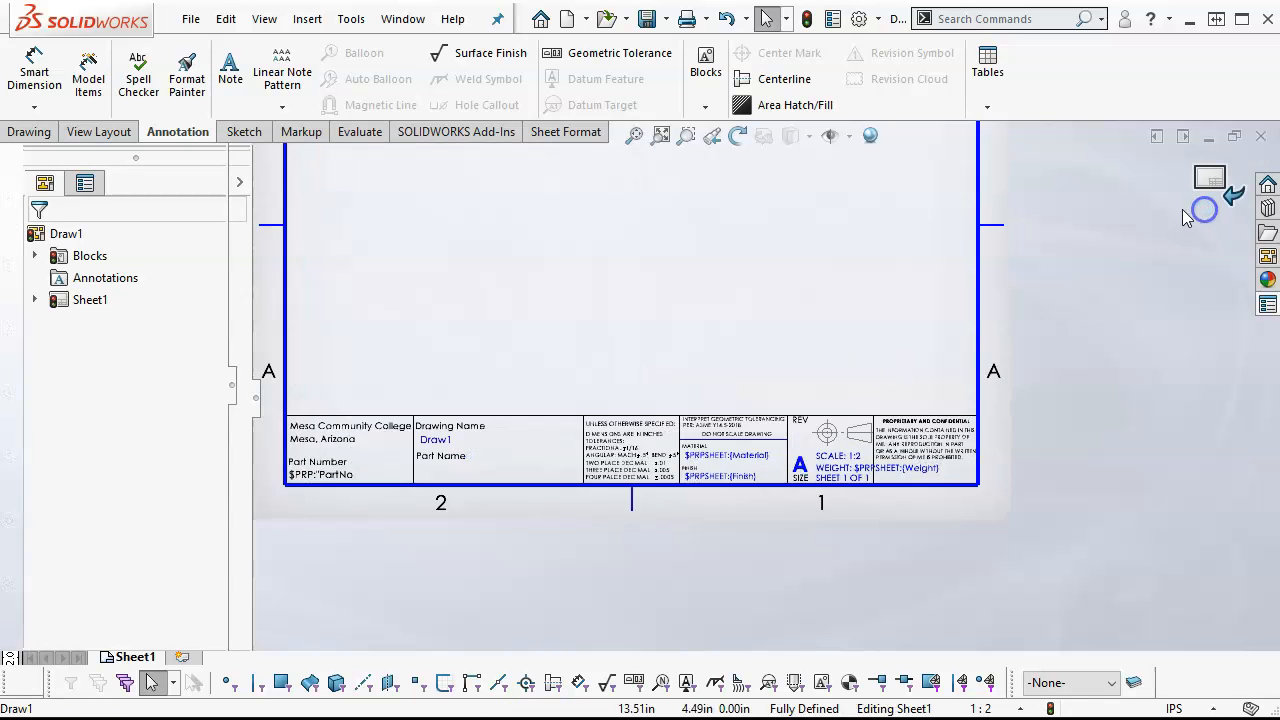
- Save the sheet format over MCC a - landscape.slddrt in the Templates folder of SW2020 System Files
click(190, 19)
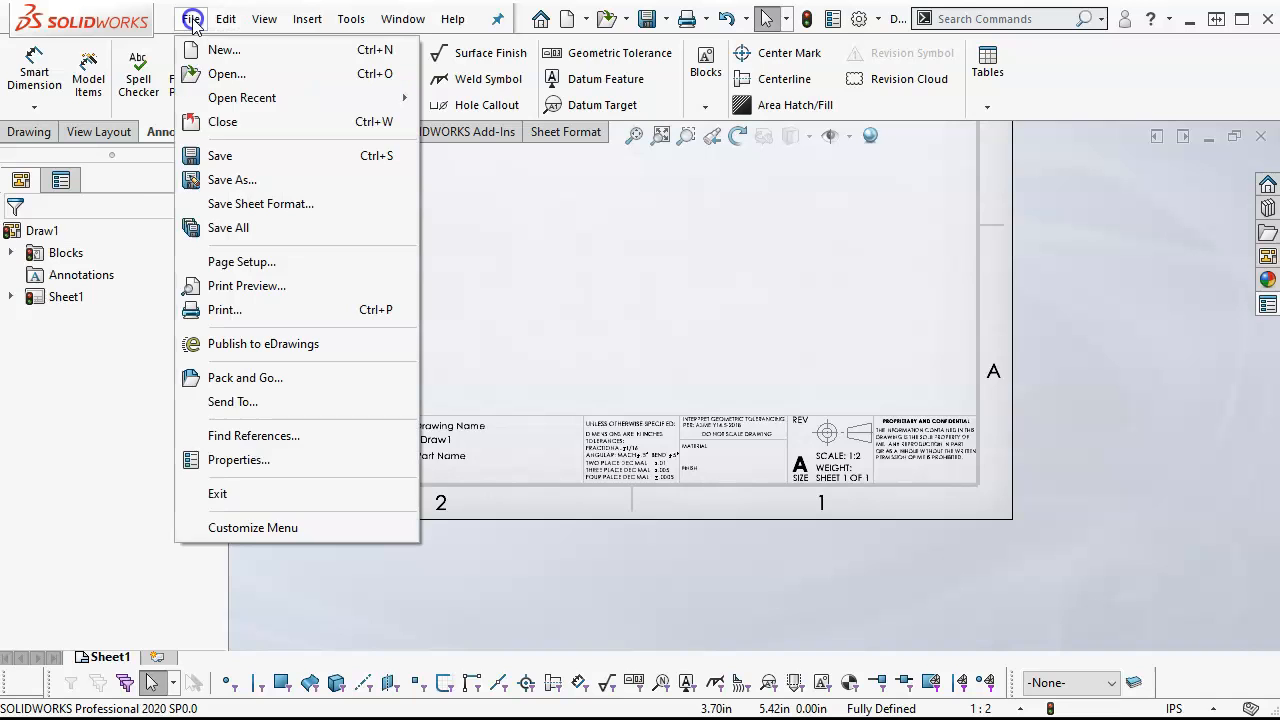
click(237, 203)
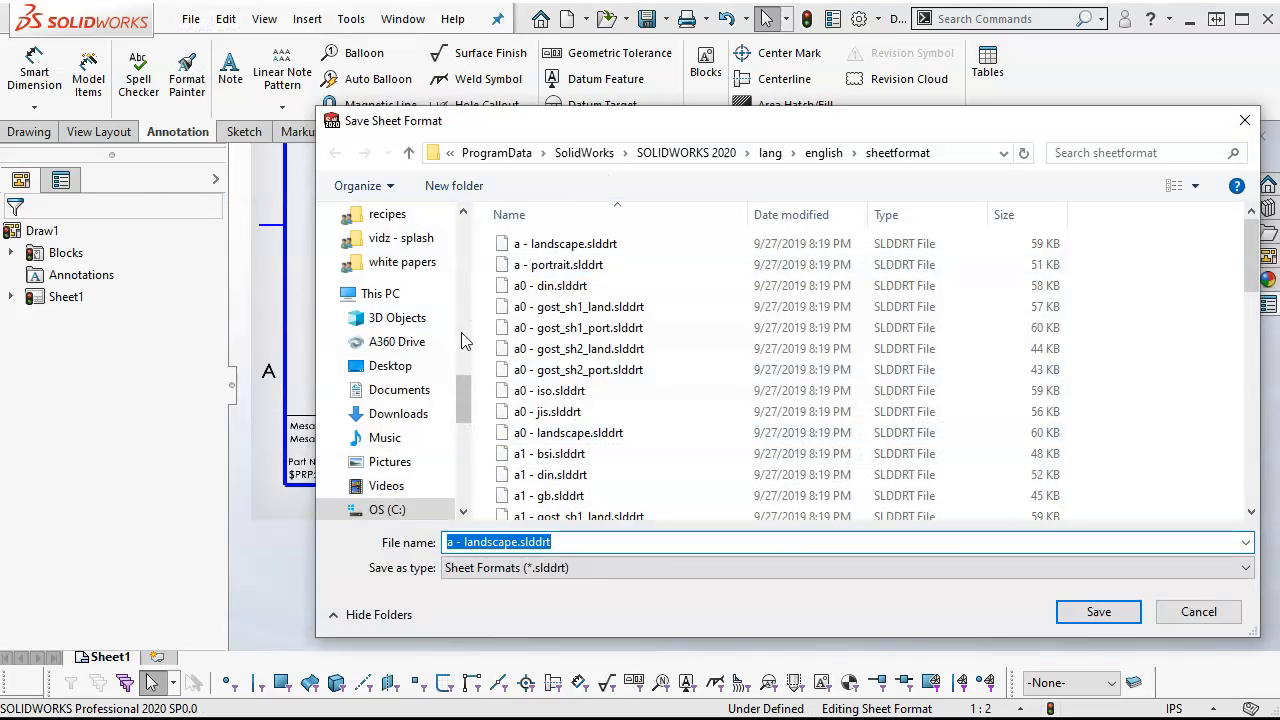
scroll(465, 405, up, 6)
drag(467, 317, 462, 255)
click(413, 296)
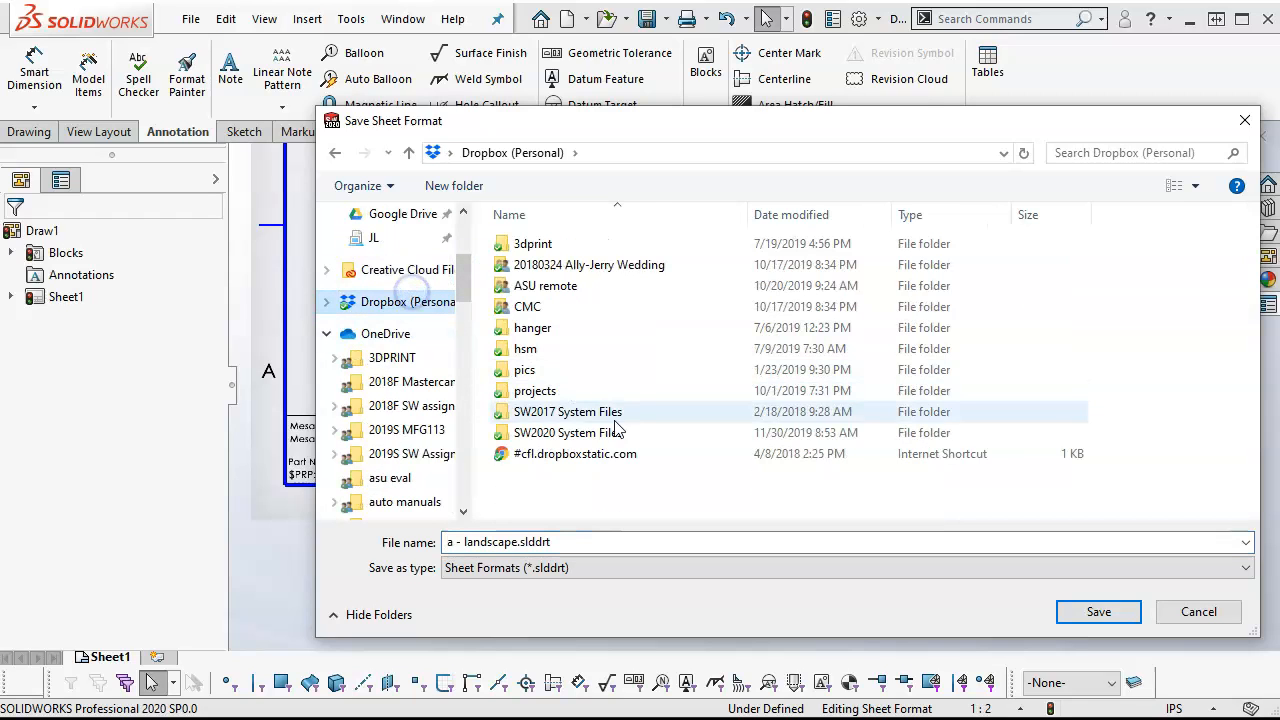
double_click(585, 418)
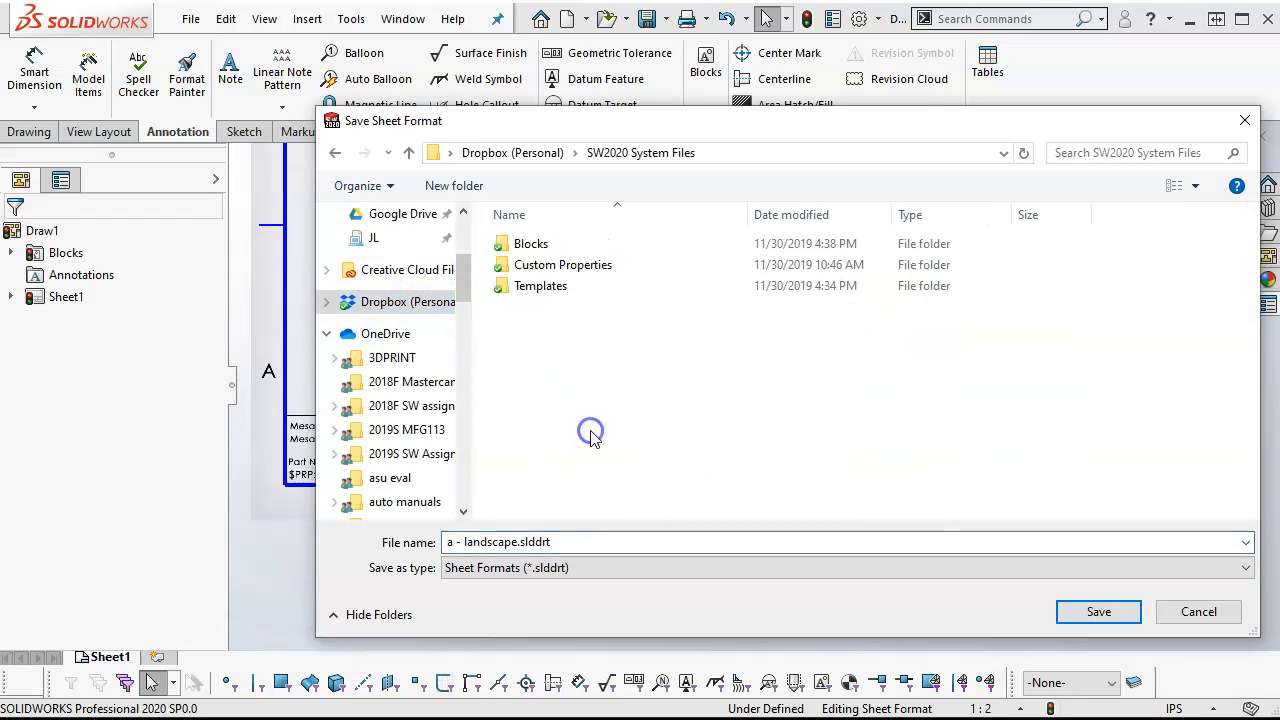
double_click(553, 285)
double_click(558, 245)
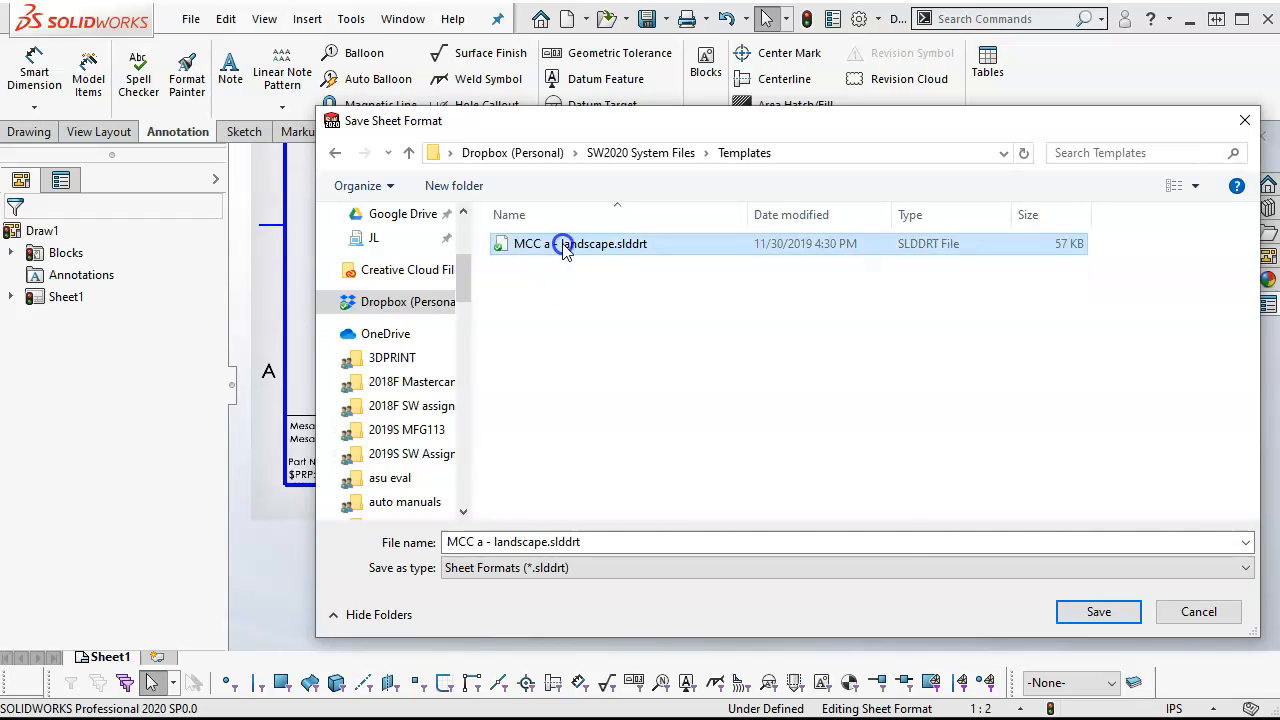
click(789, 545)
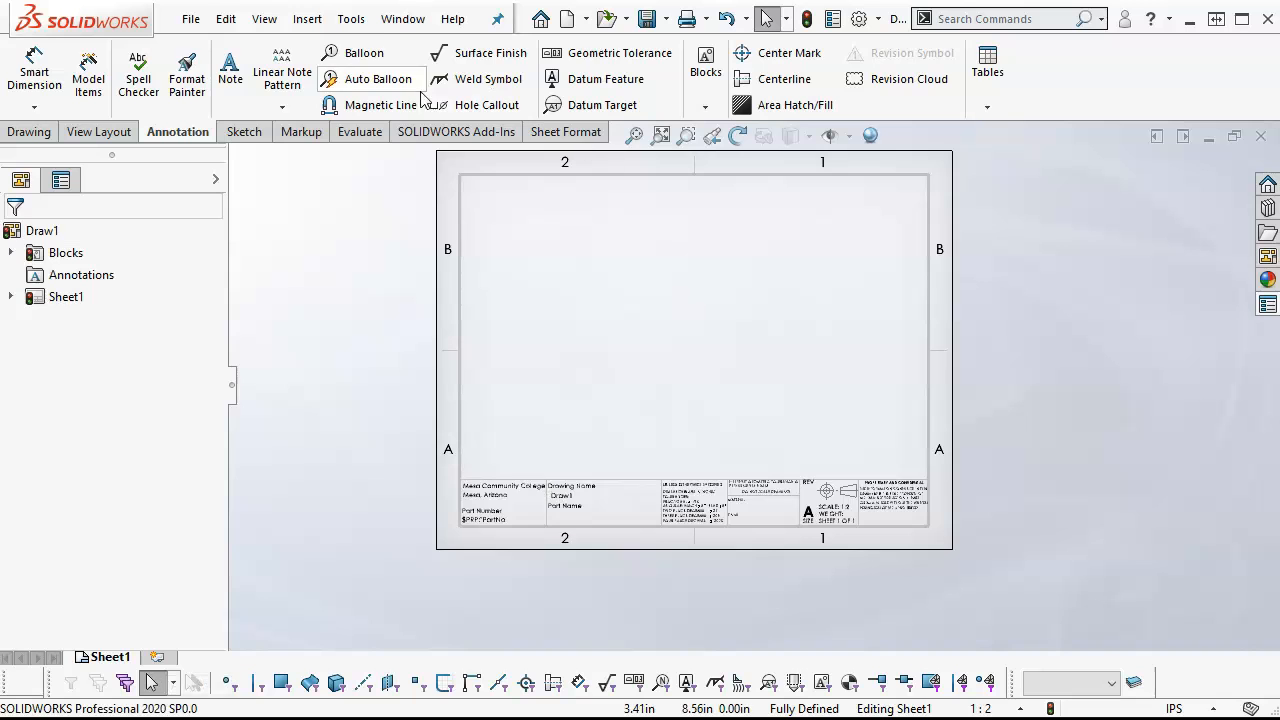
- Save the drawing as a Drawing Templates (*.drwdot) file, replacing MCC a - landscape.DRWDOT in the Templates folder
click(191, 18)
click(232, 179)
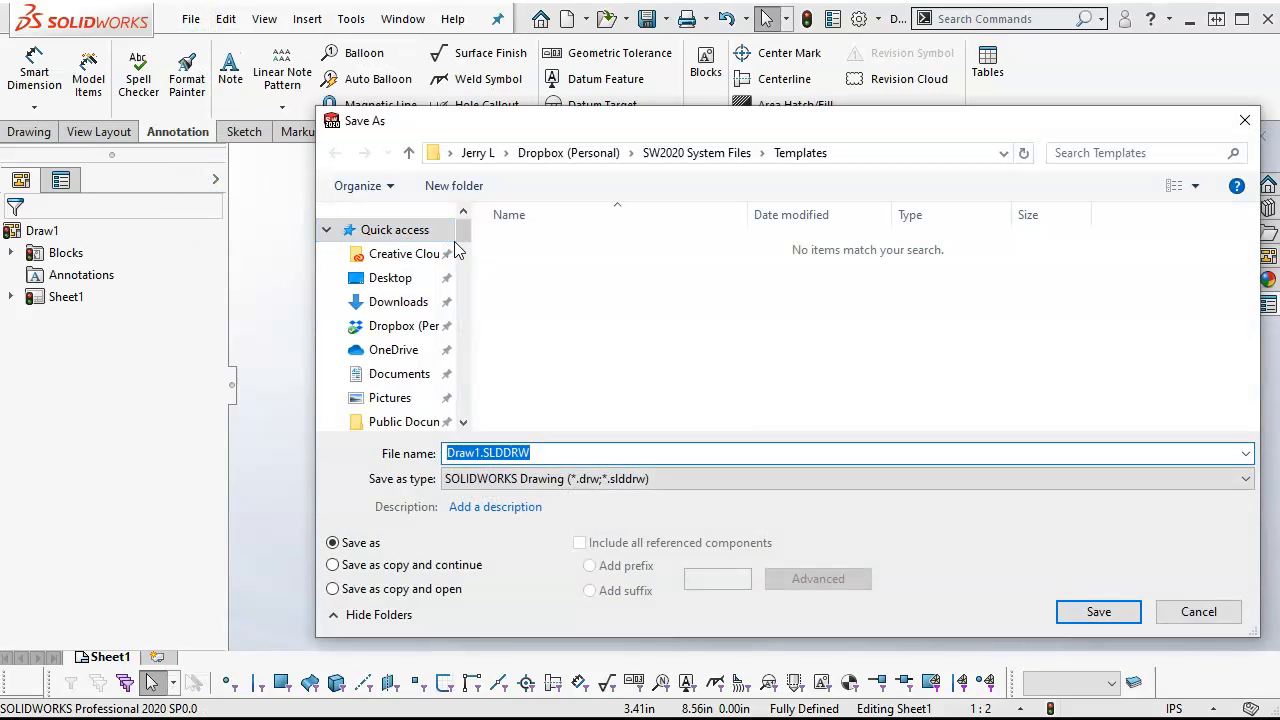
click(571, 479)
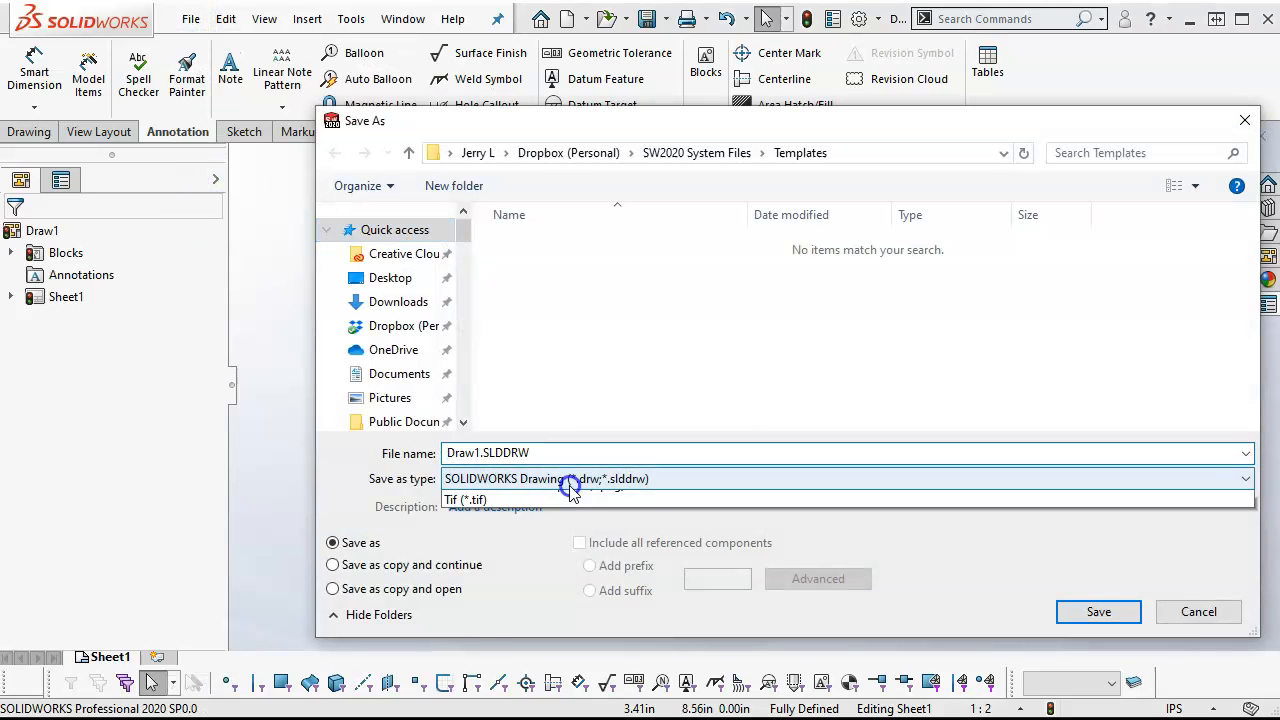
click(548, 574)
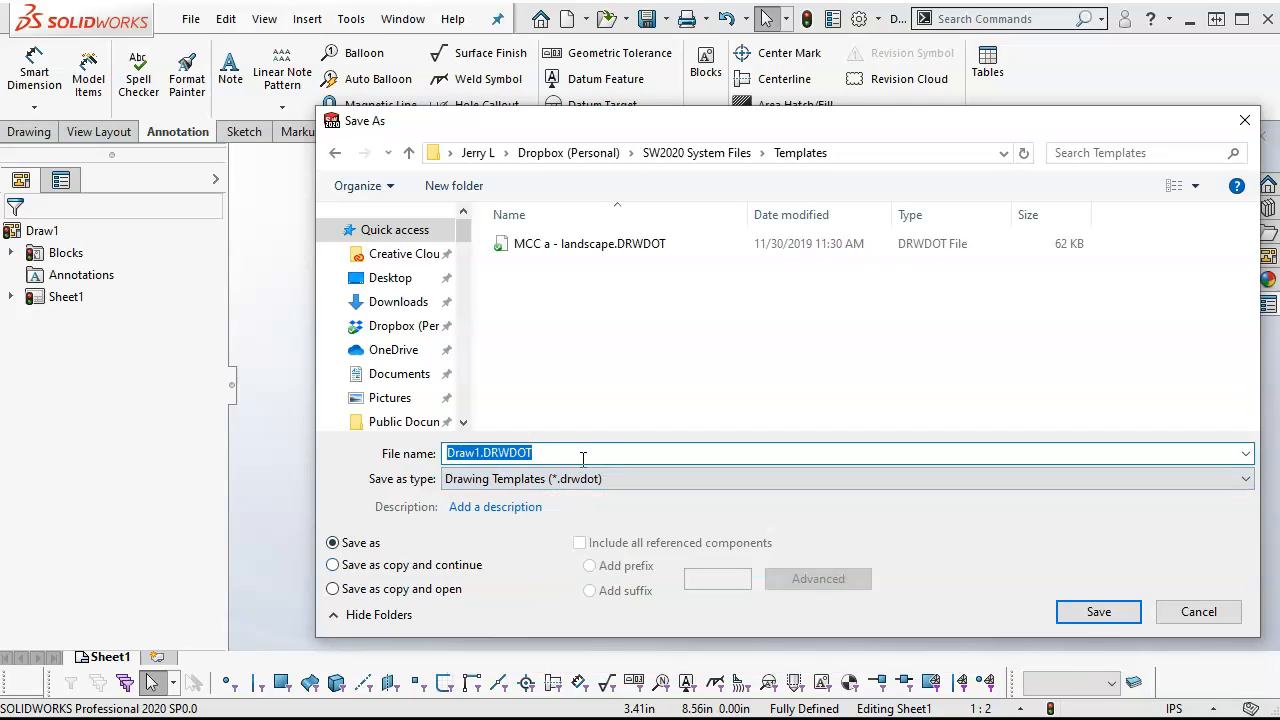
double_click(606, 243)
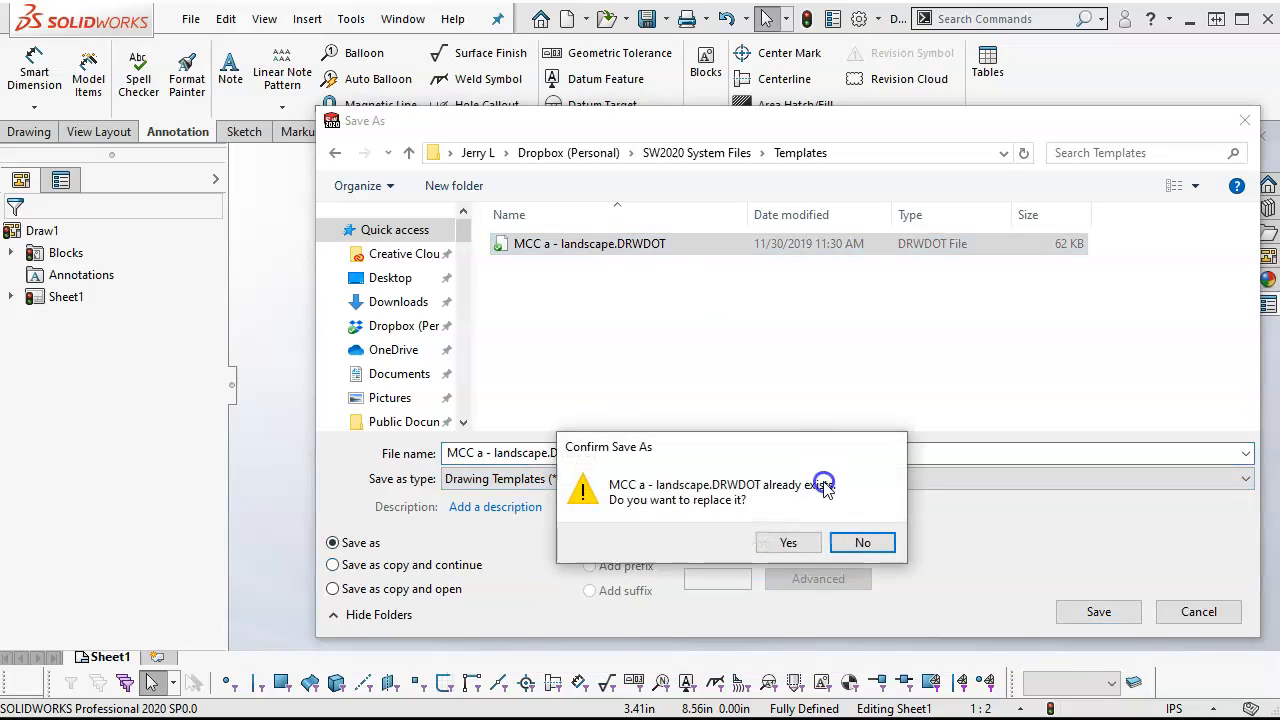
click(786, 542)
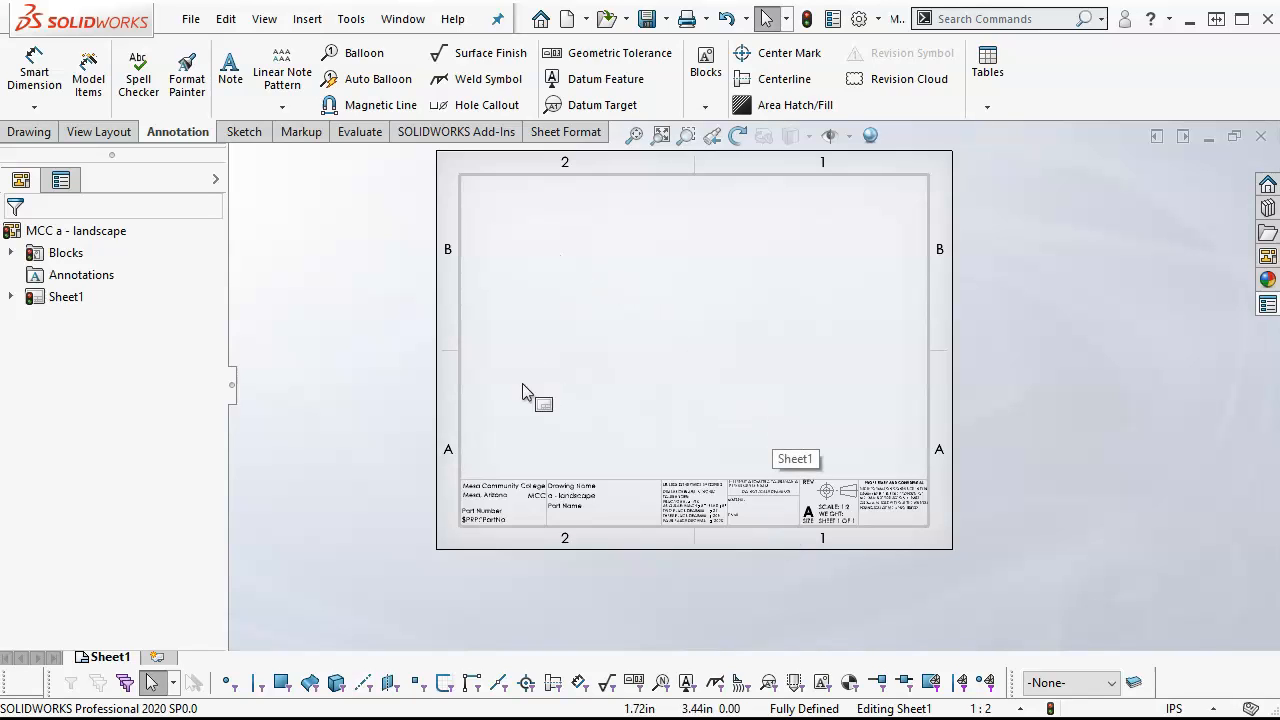
- Add a second sheet to the drawing and view its sheet properties without changing them
click(157, 658)
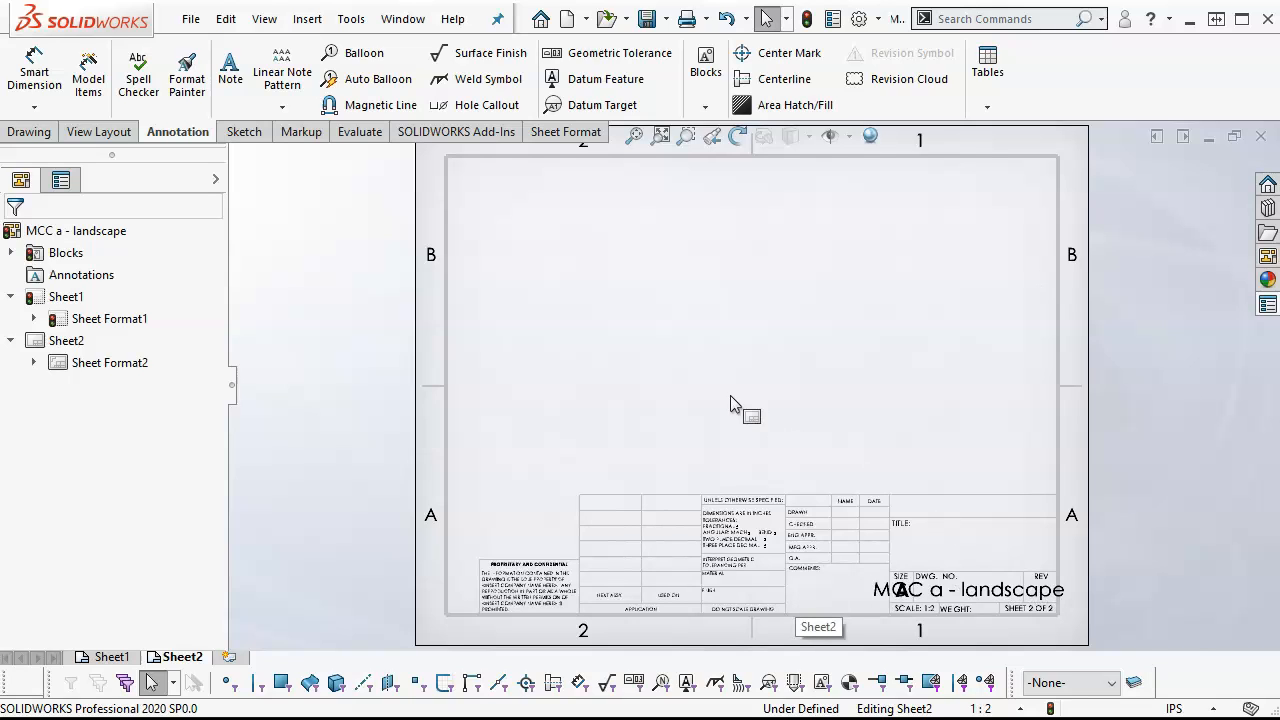
right_click(702, 338)
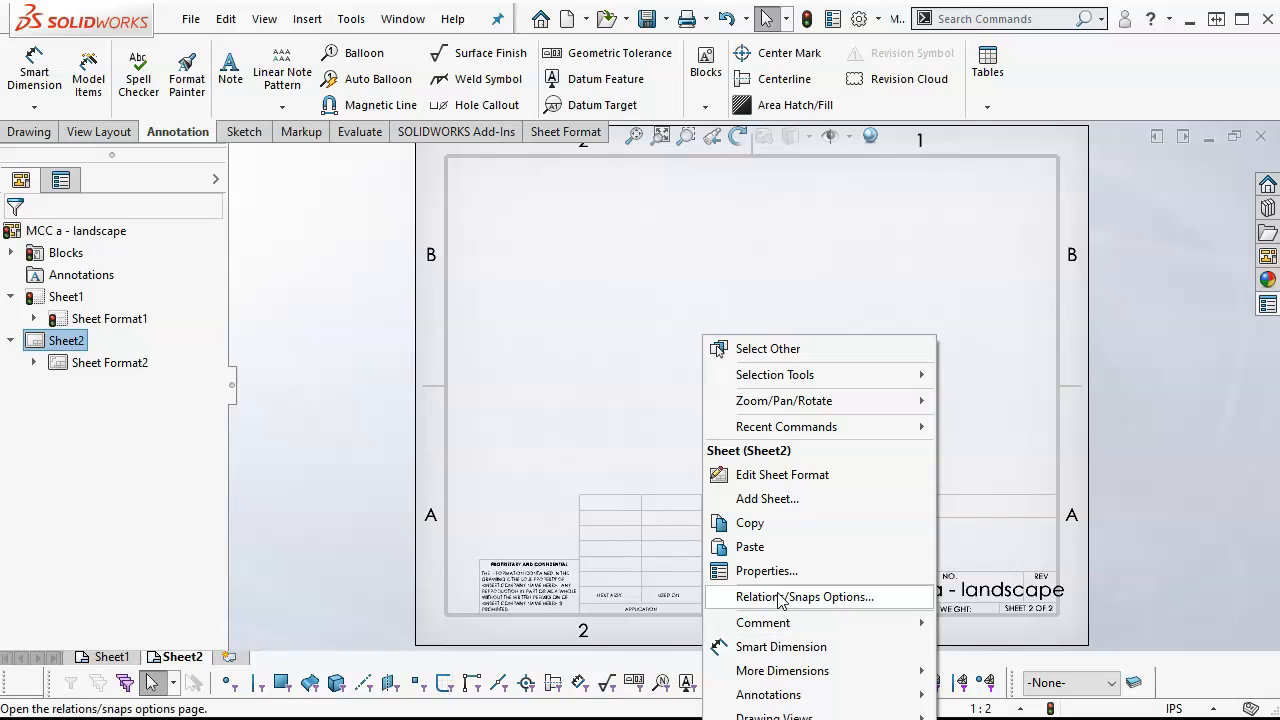
click(740, 572)
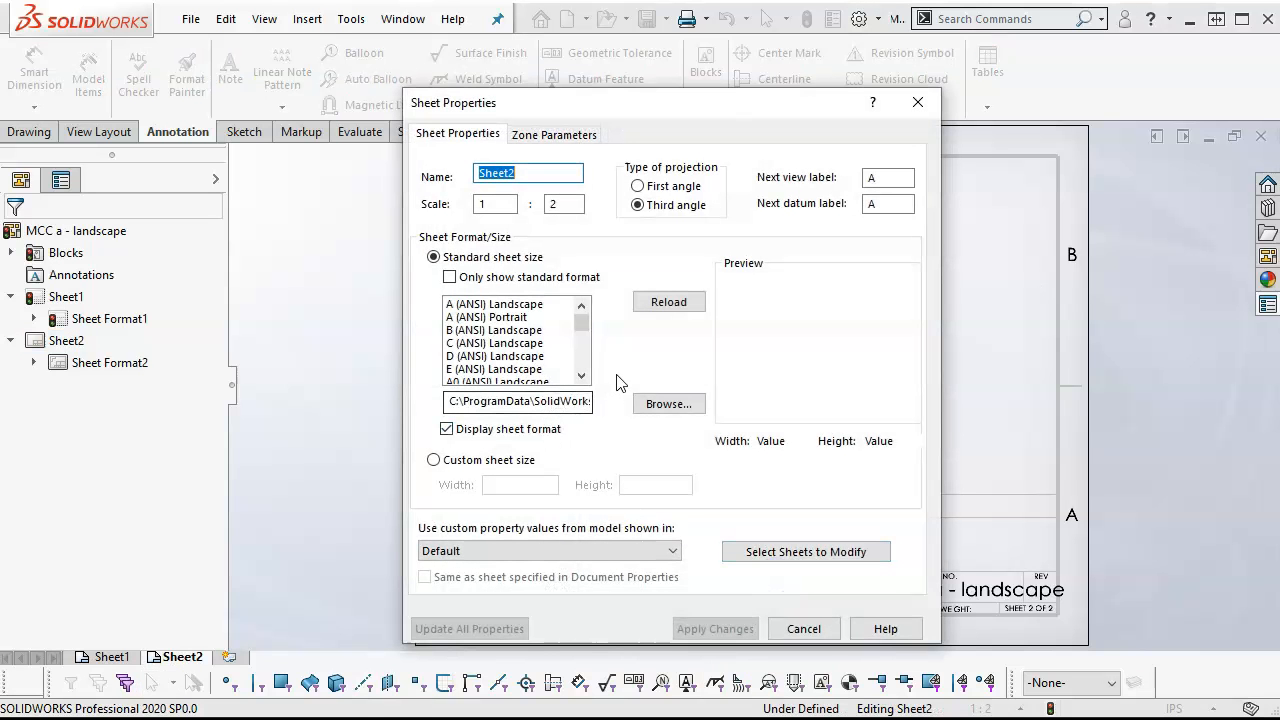
click(804, 628)
right_click(680, 279)
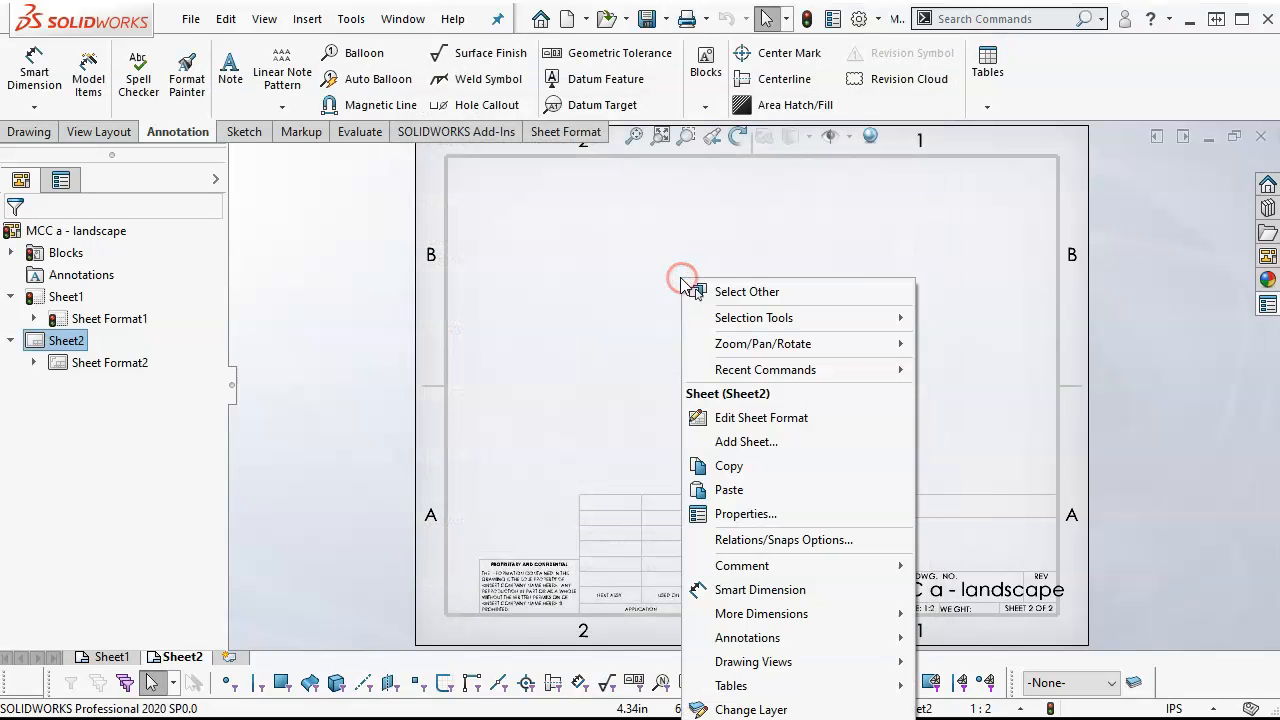
right_click(608, 229)
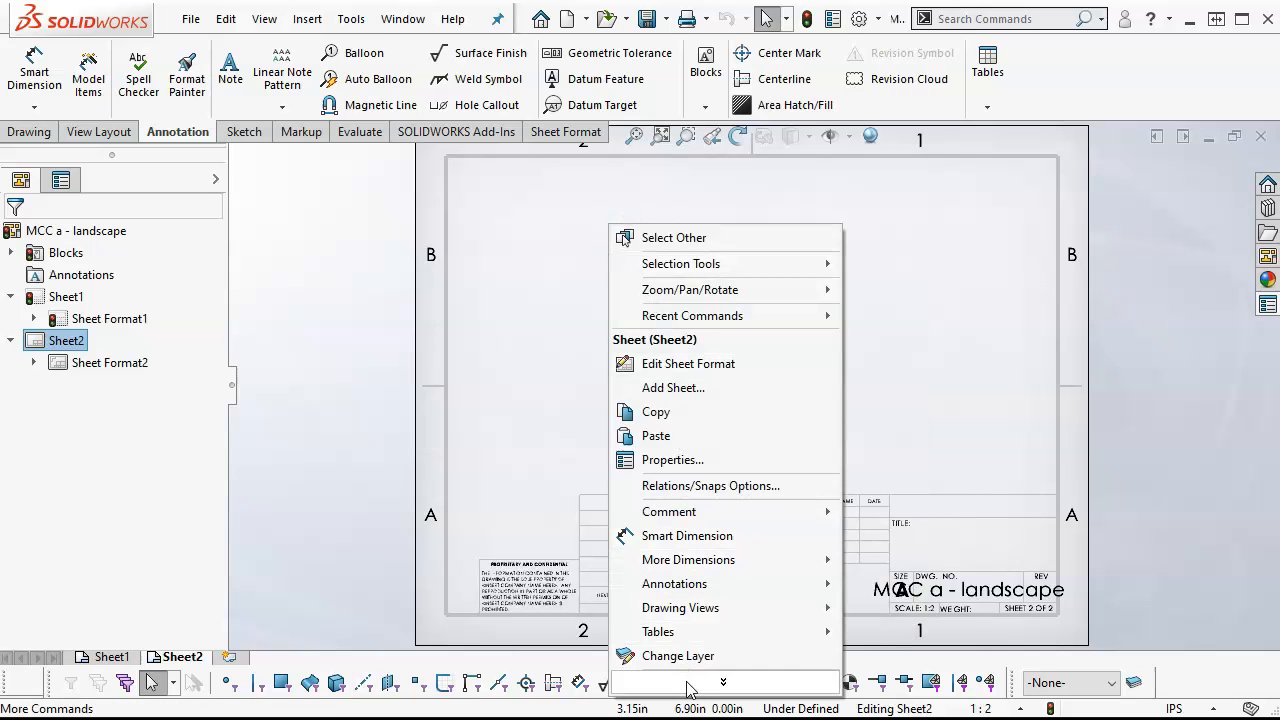
click(688, 683)
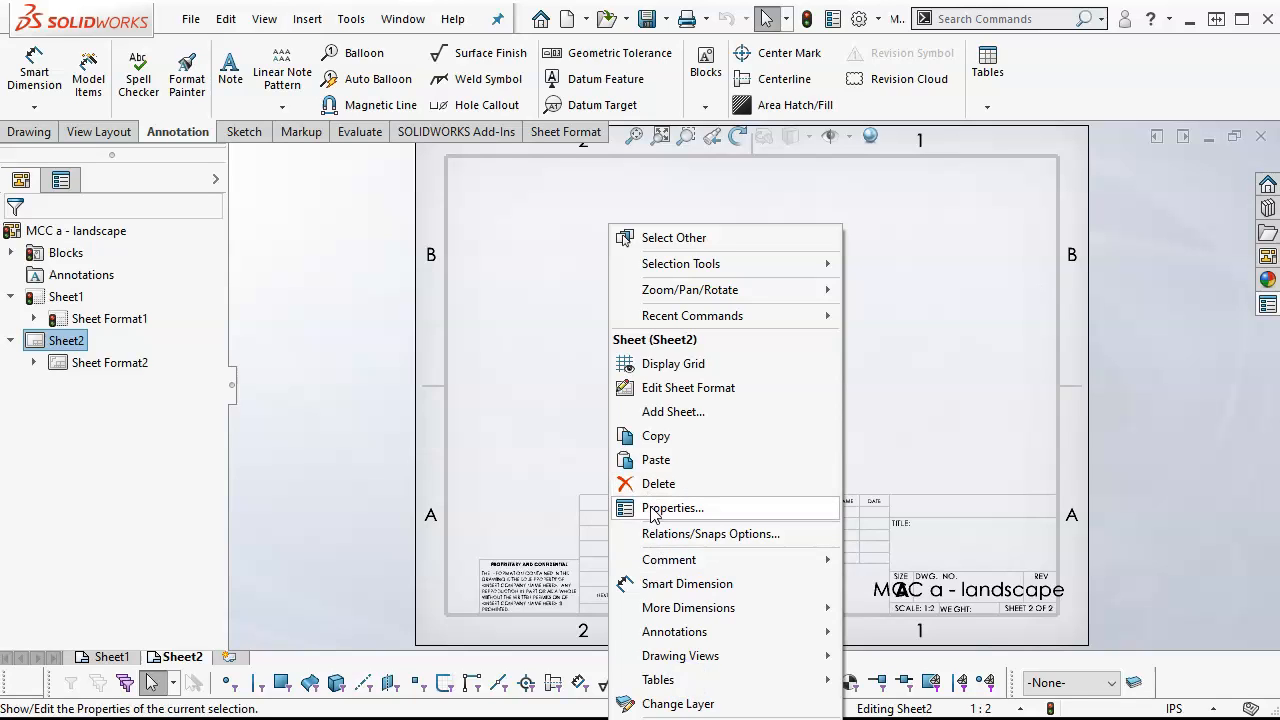
click(678, 717)
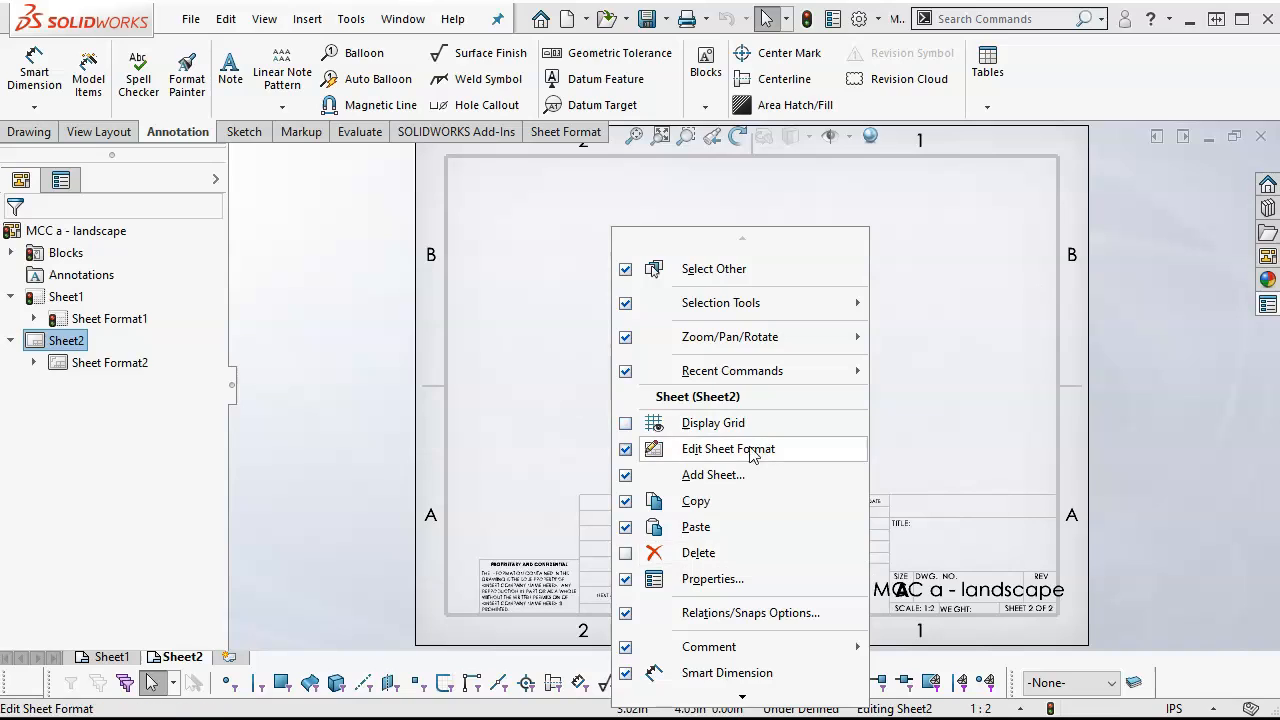
click(550, 355)
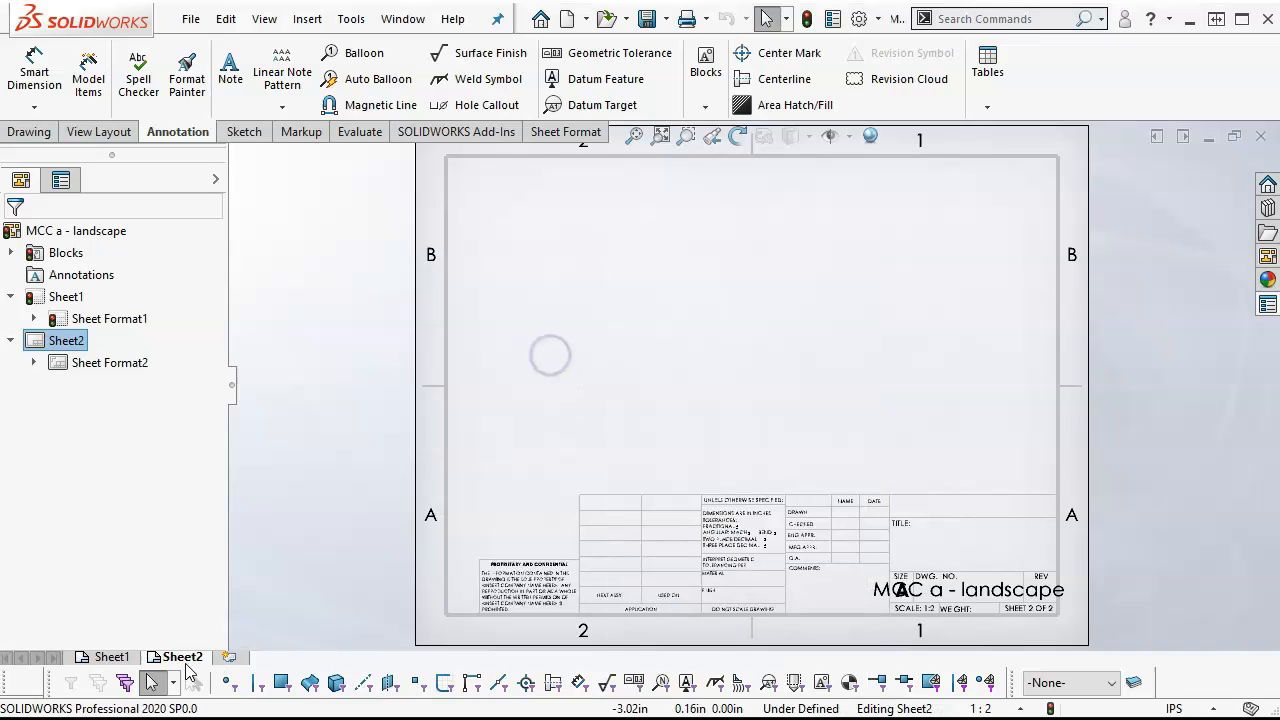
right_click(184, 662)
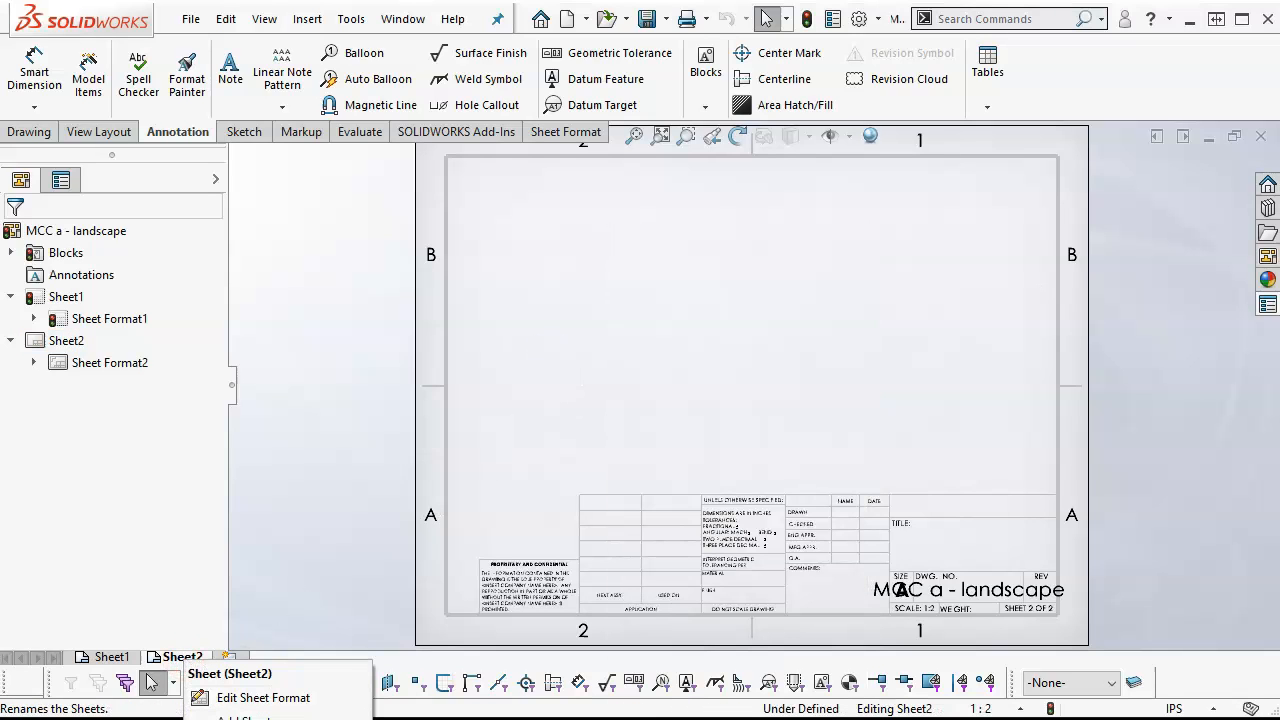
click(523, 345)
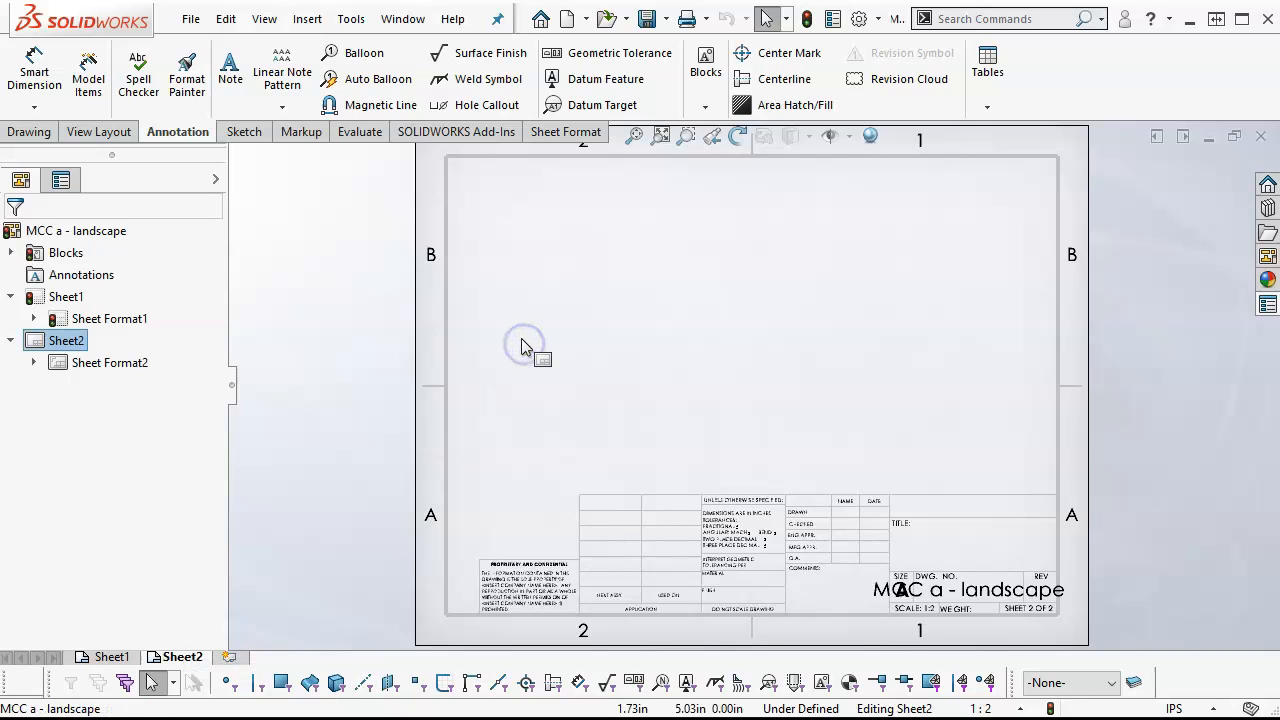
- Apply the MCC a - landscape sheet format to Sheet2, using the existing blocks instead of renaming duplicates
right_click(607, 303)
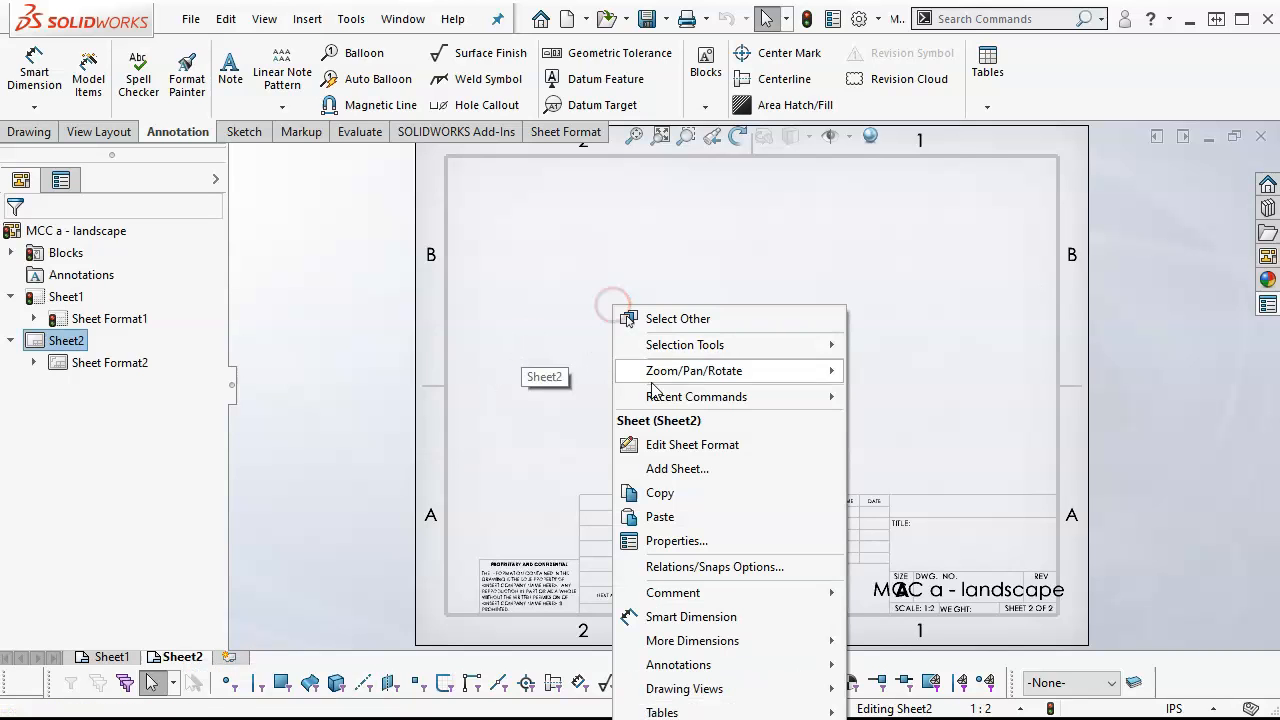
click(659, 538)
click(585, 369)
click(531, 370)
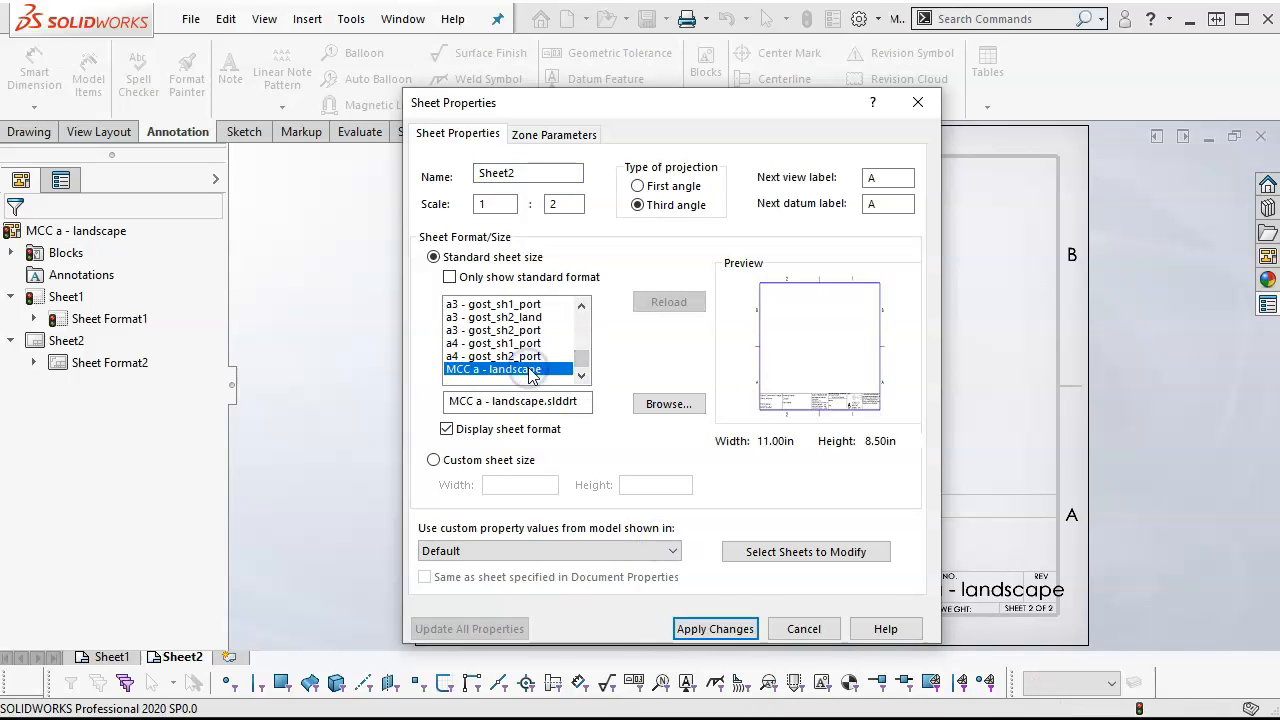
click(727, 627)
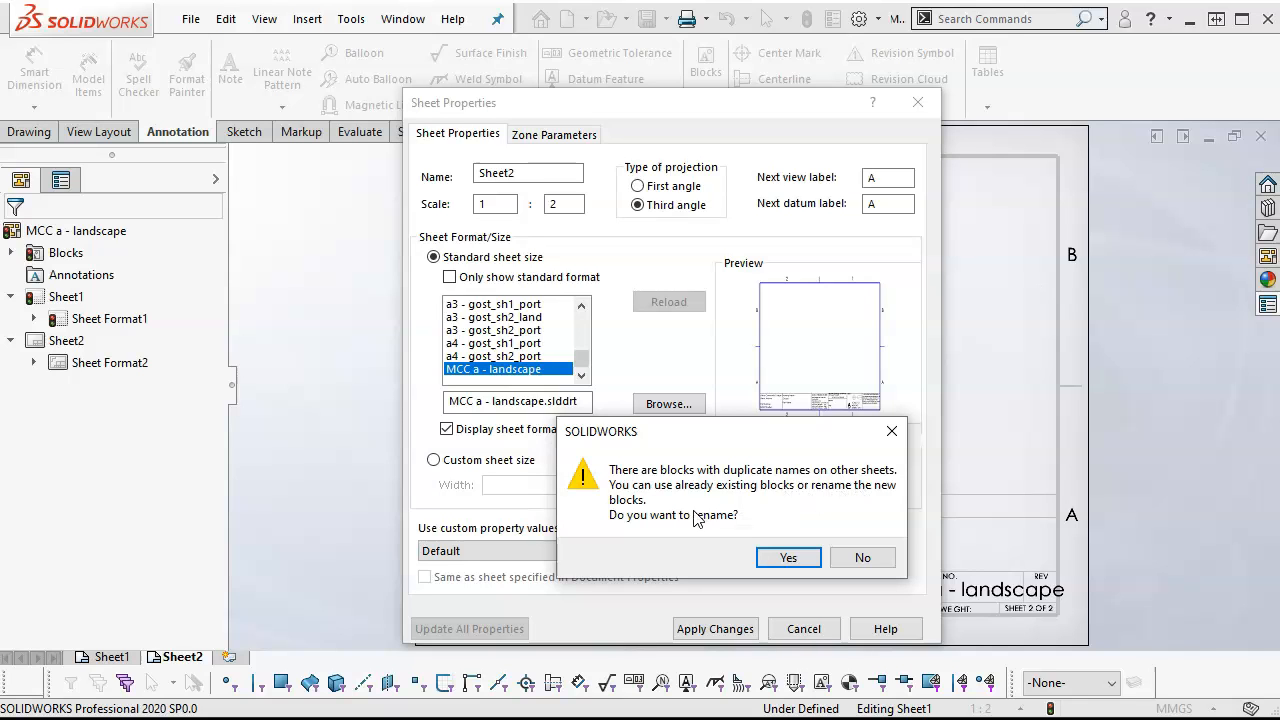
click(860, 557)
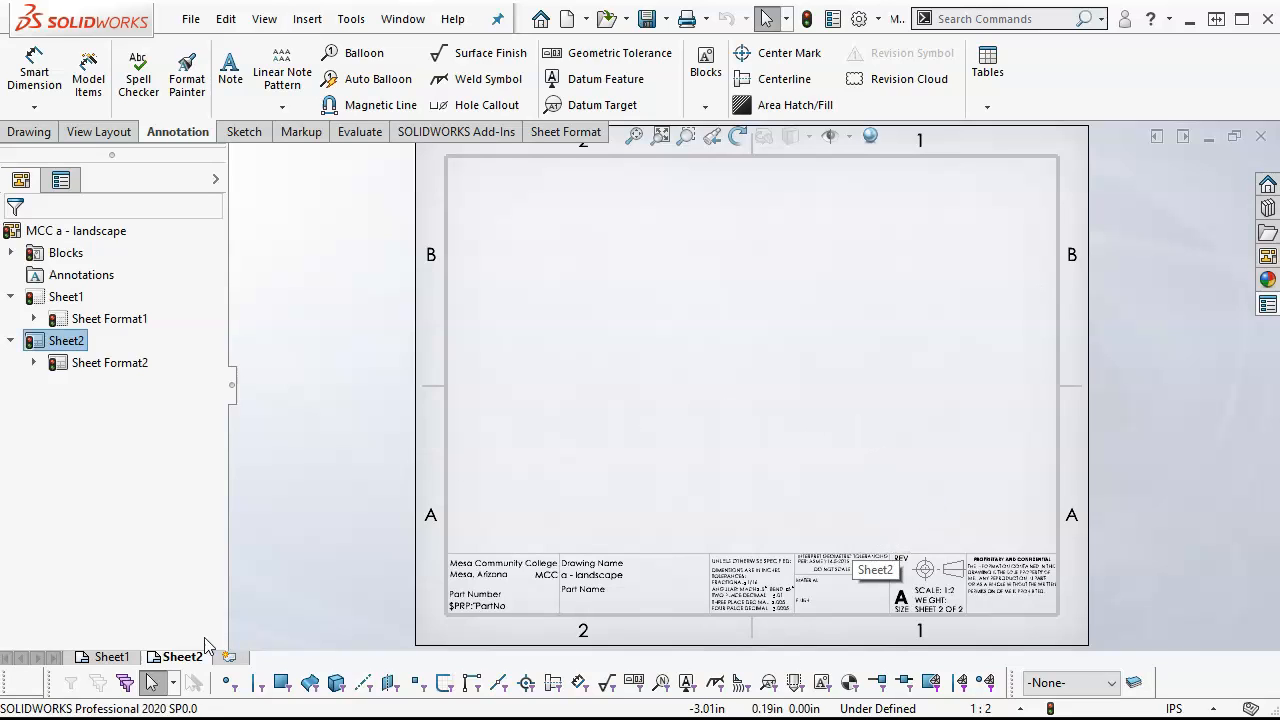
- Switch to Sheet1 and assign it the MCC a - landscape sheet format, declining to rename the duplicate blocks
click(113, 657)
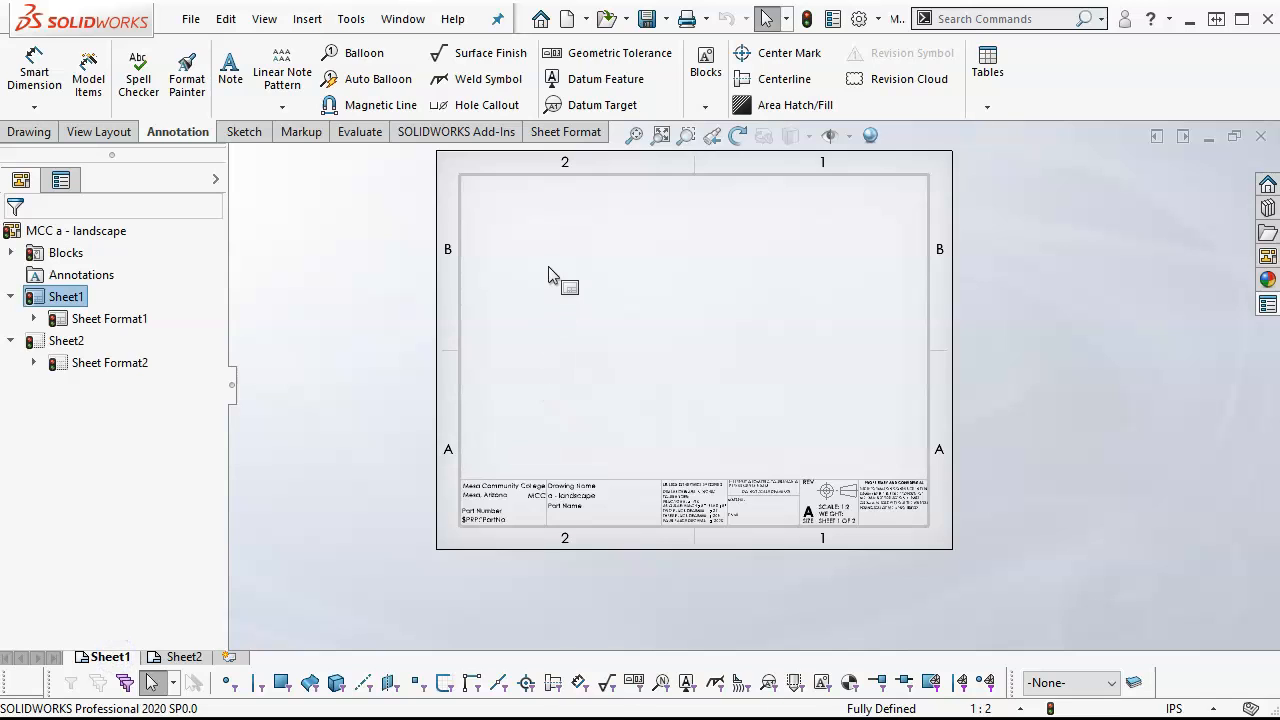
right_click(551, 273)
click(612, 503)
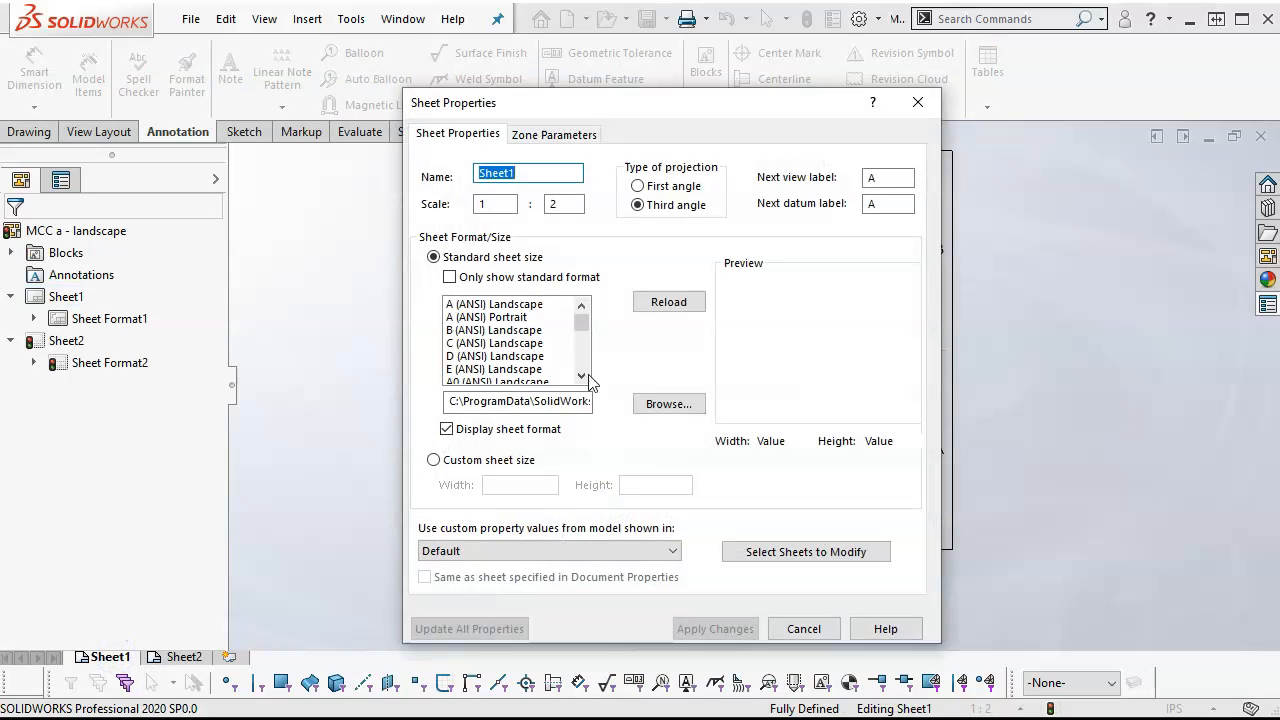
drag(528, 401, 593, 400)
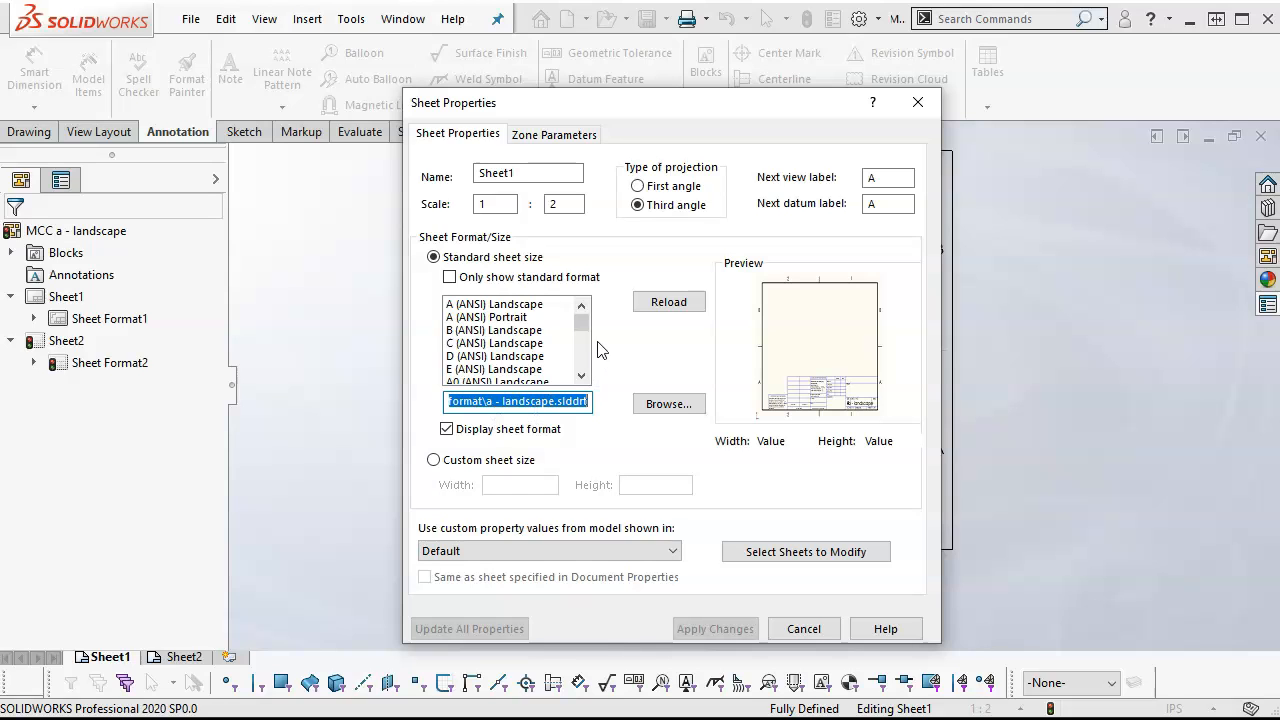
drag(581, 330, 583, 373)
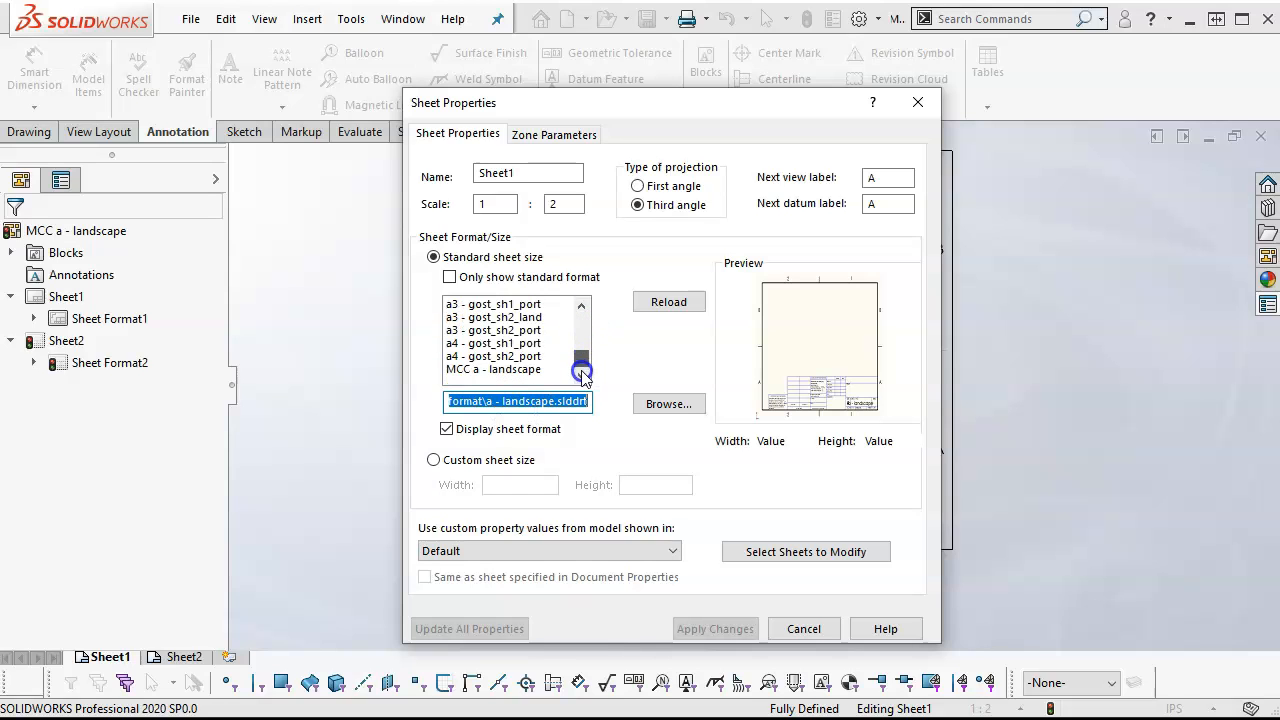
click(533, 368)
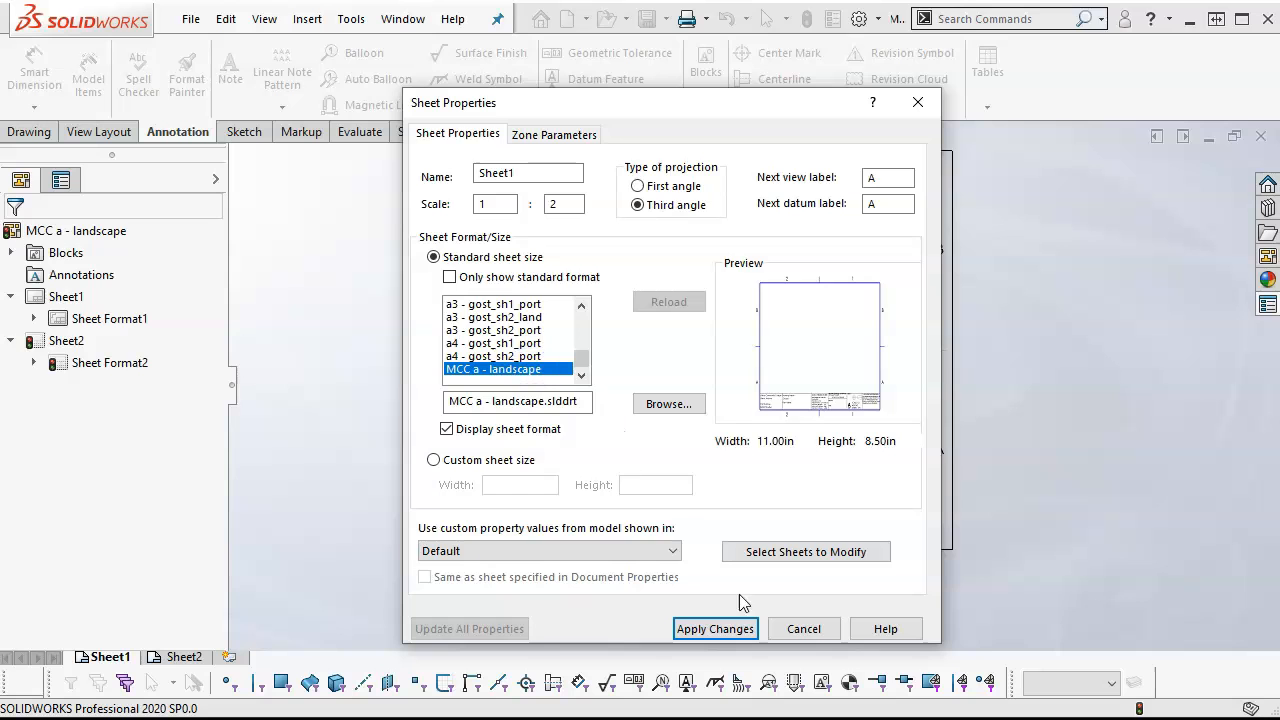
click(715, 628)
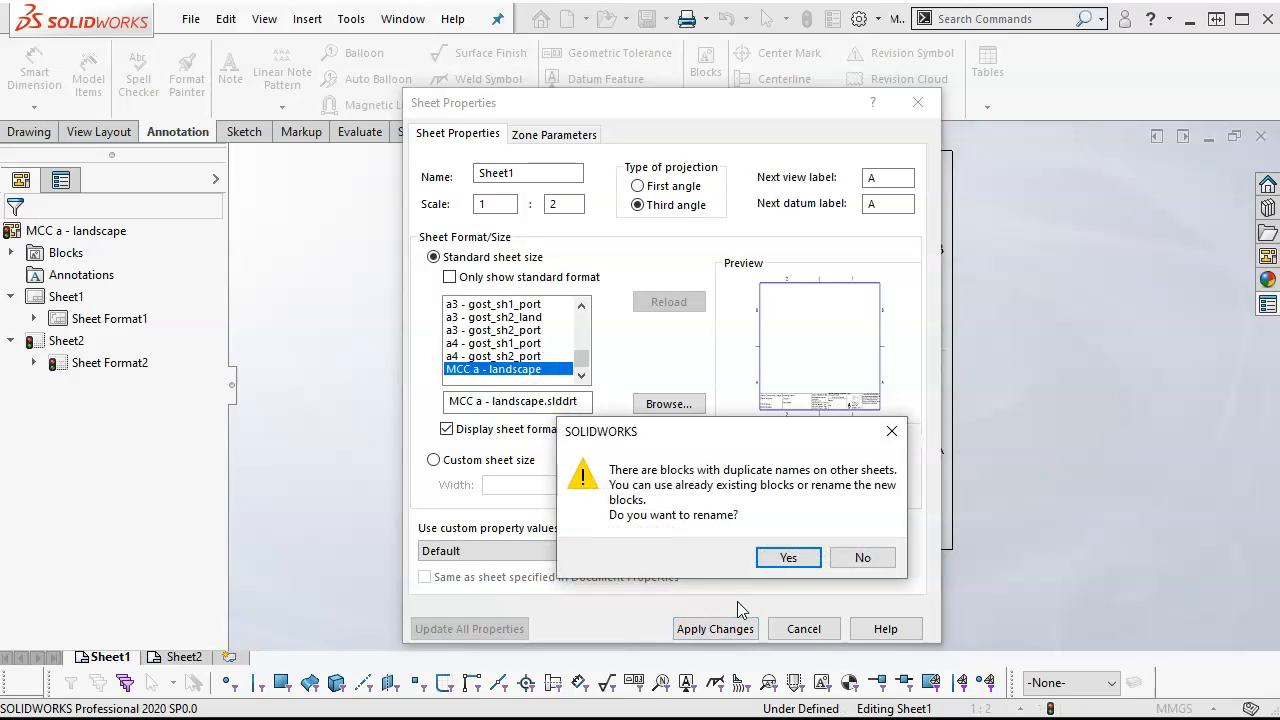
click(840, 560)
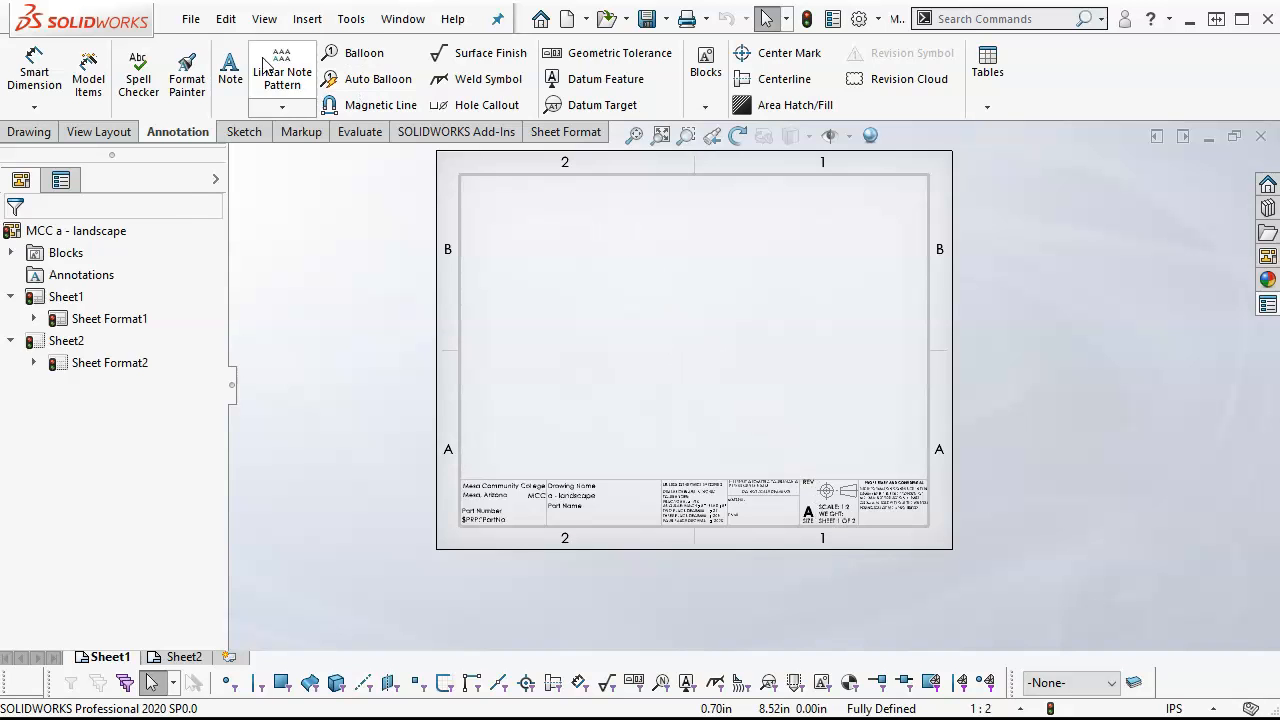
- Save Sheet1's sheet format over MCC a - landscape.slddrt in the Templates folder
click(193, 19)
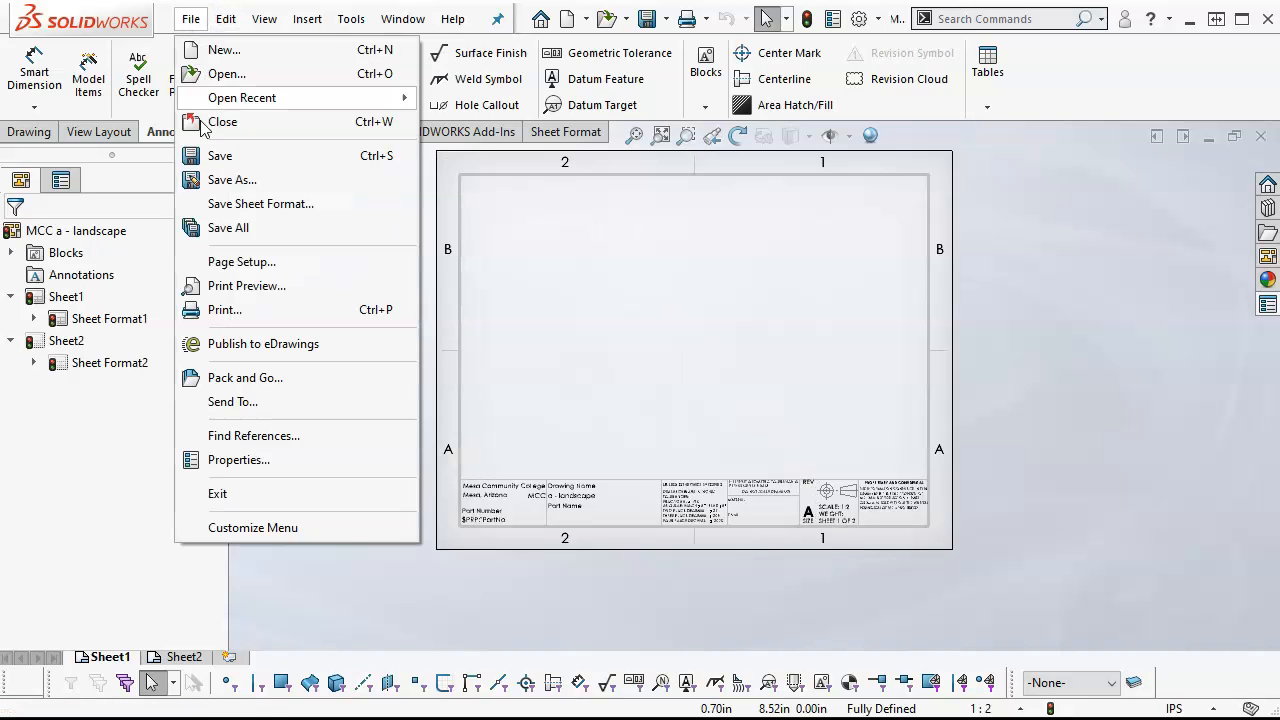
click(216, 203)
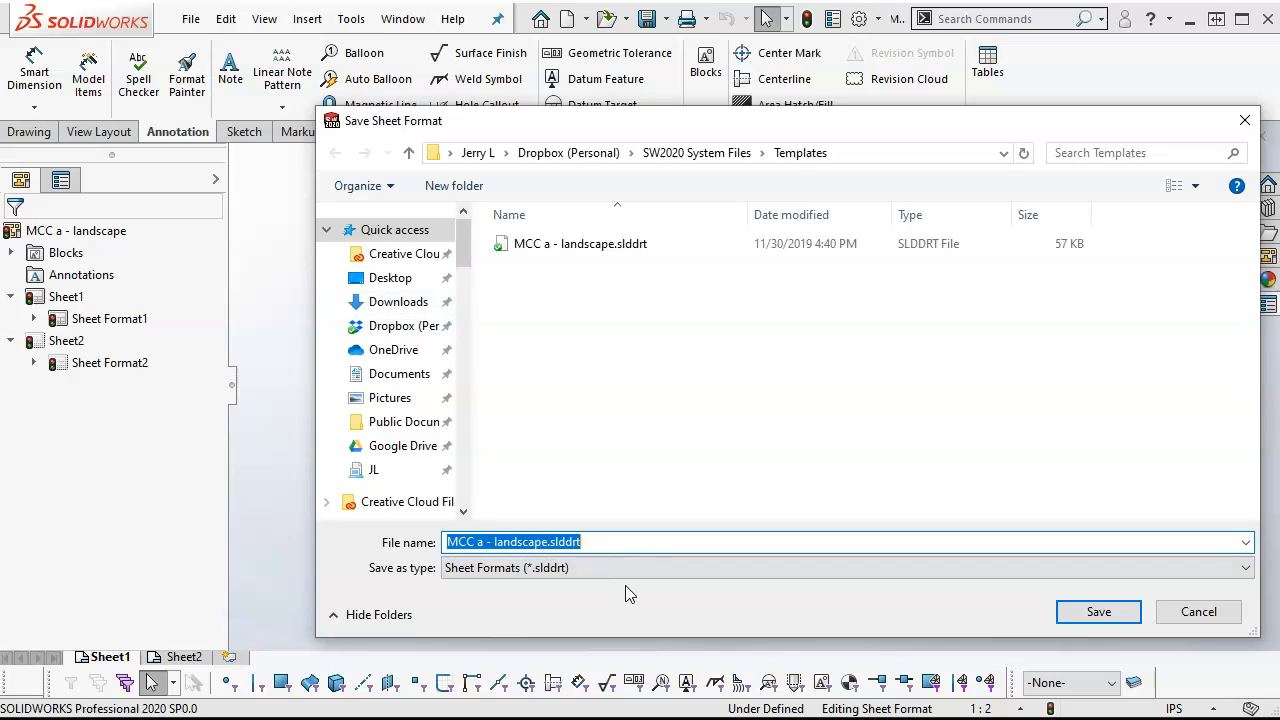
click(1105, 612)
click(788, 543)
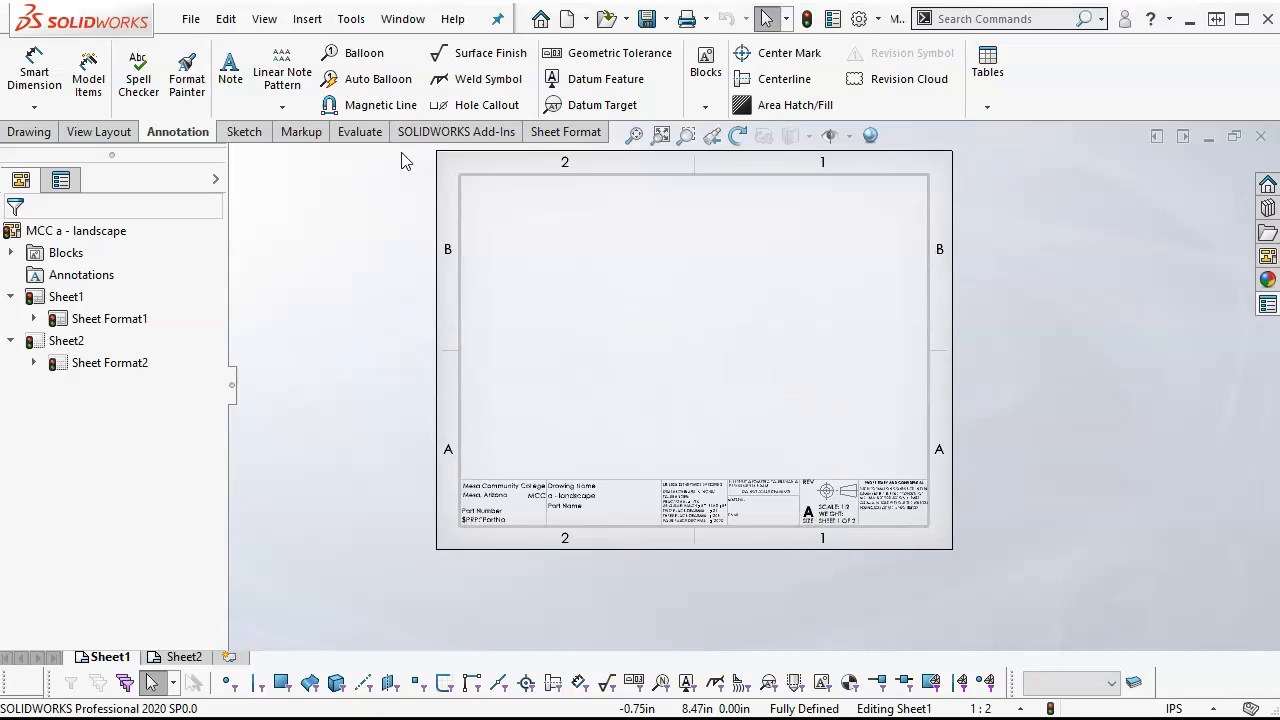
- Save the drawing again as the drawing template MCC a - landscape.DRWDOT in the Templates folder
click(185, 19)
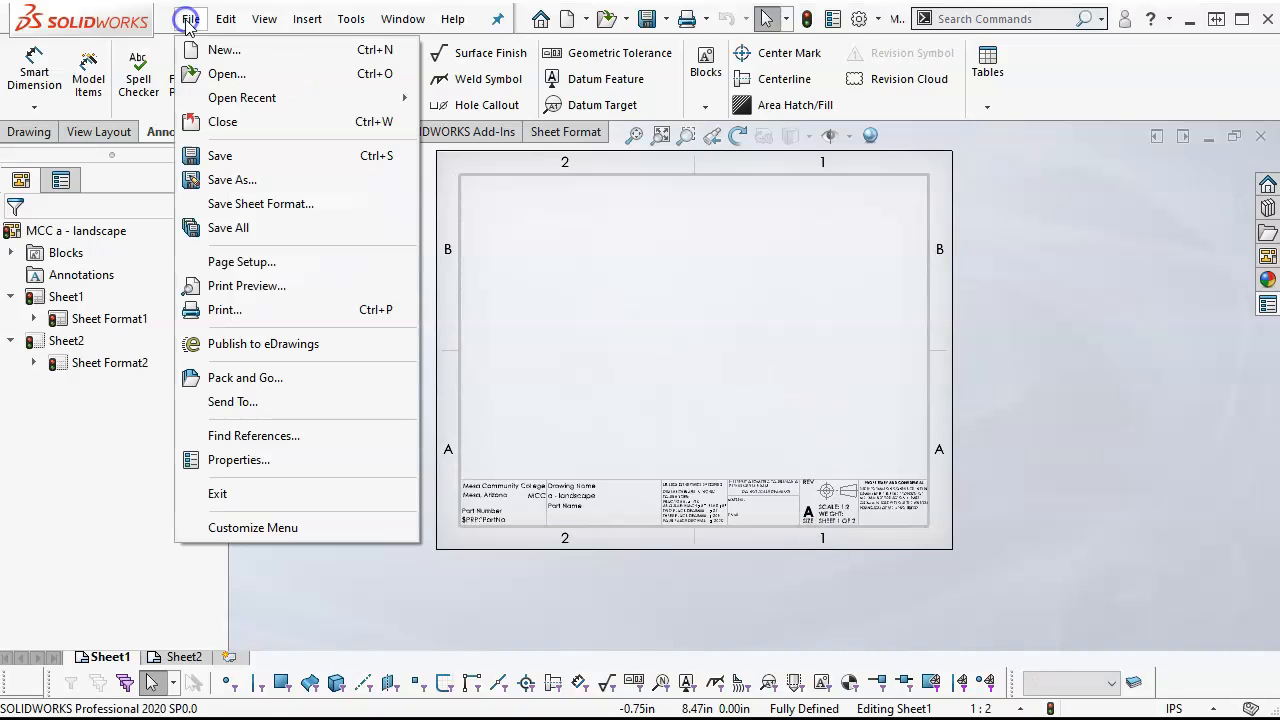
click(228, 180)
click(660, 479)
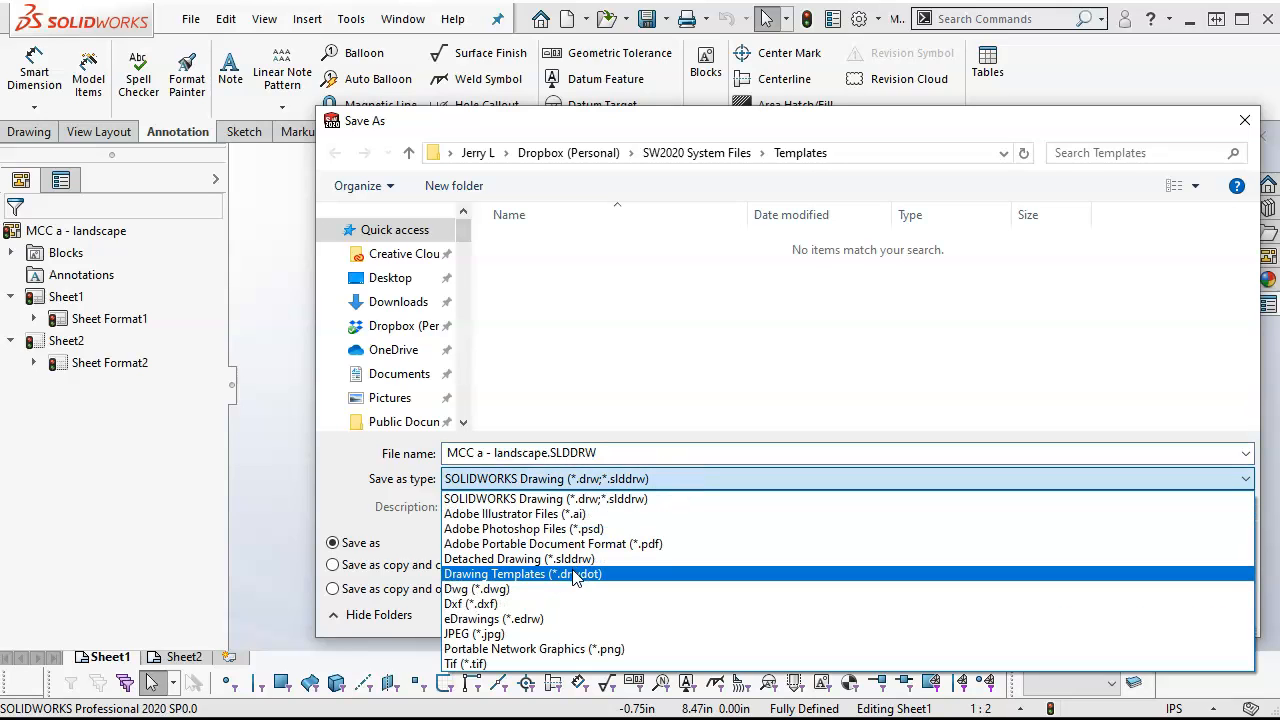
click(575, 577)
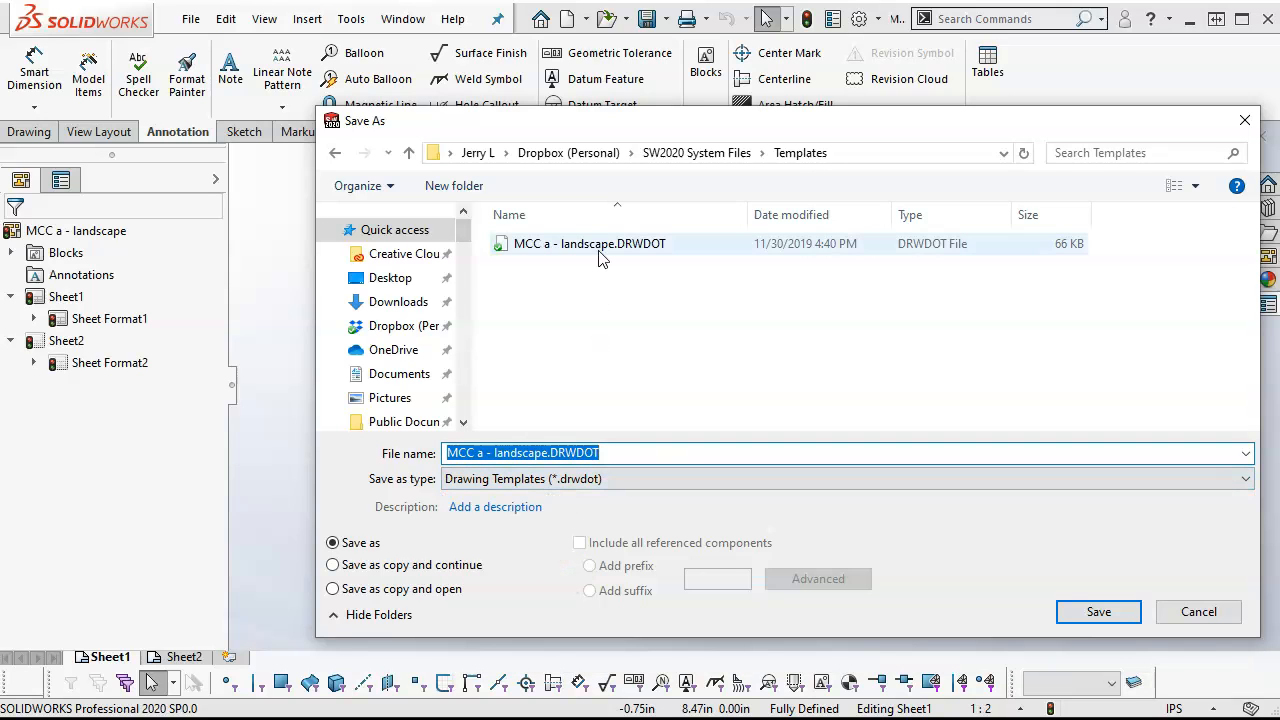
click(1138, 611)
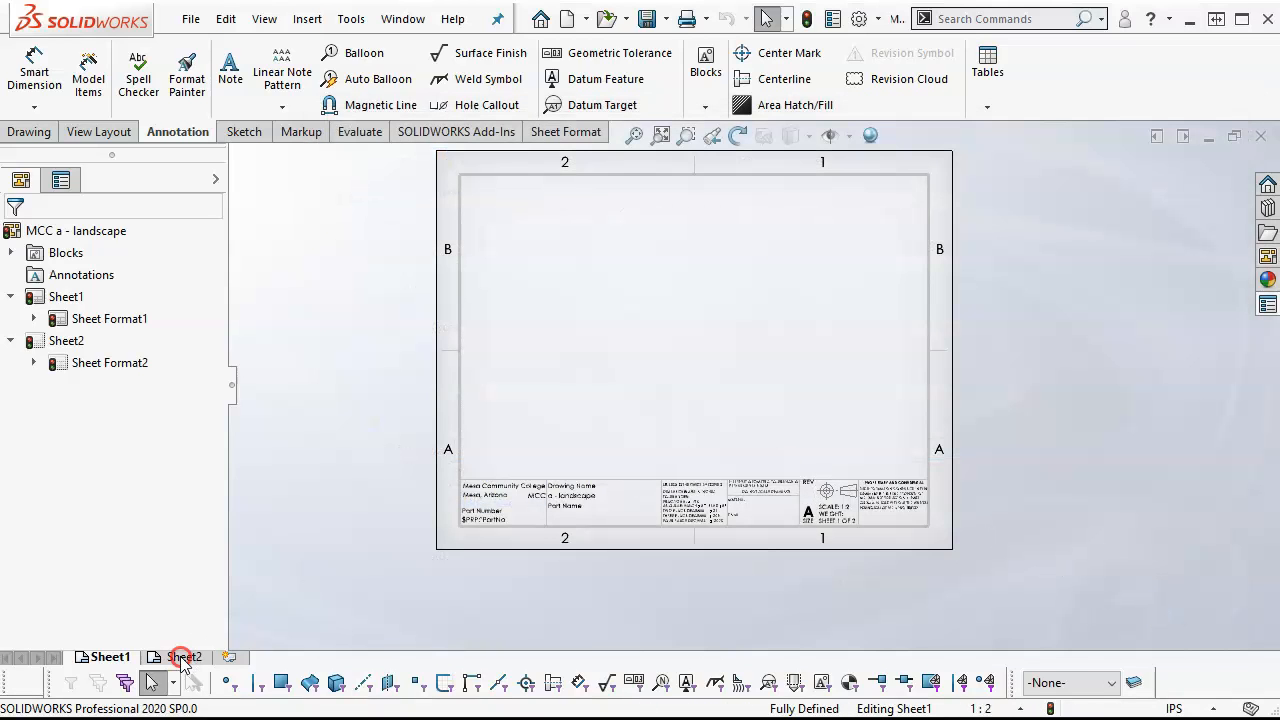
- Delete Sheet2 from the drawing
right_click(184, 660)
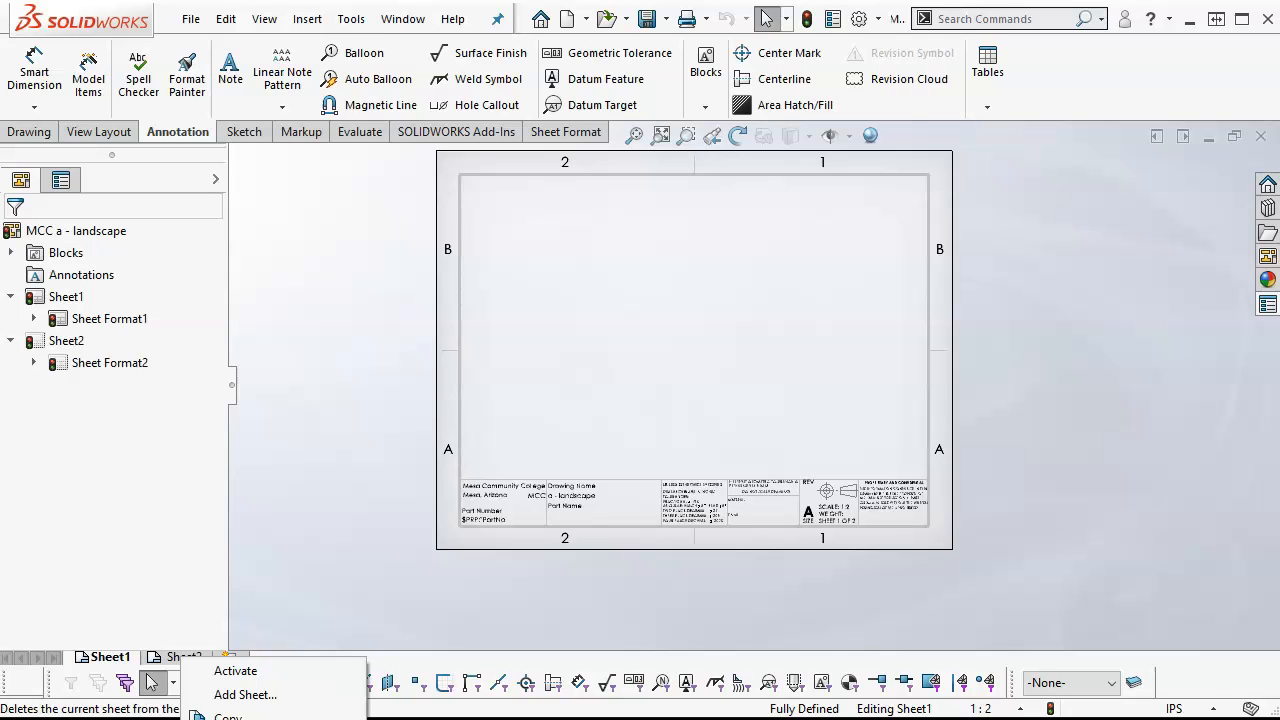
key(d)
click(878, 476)
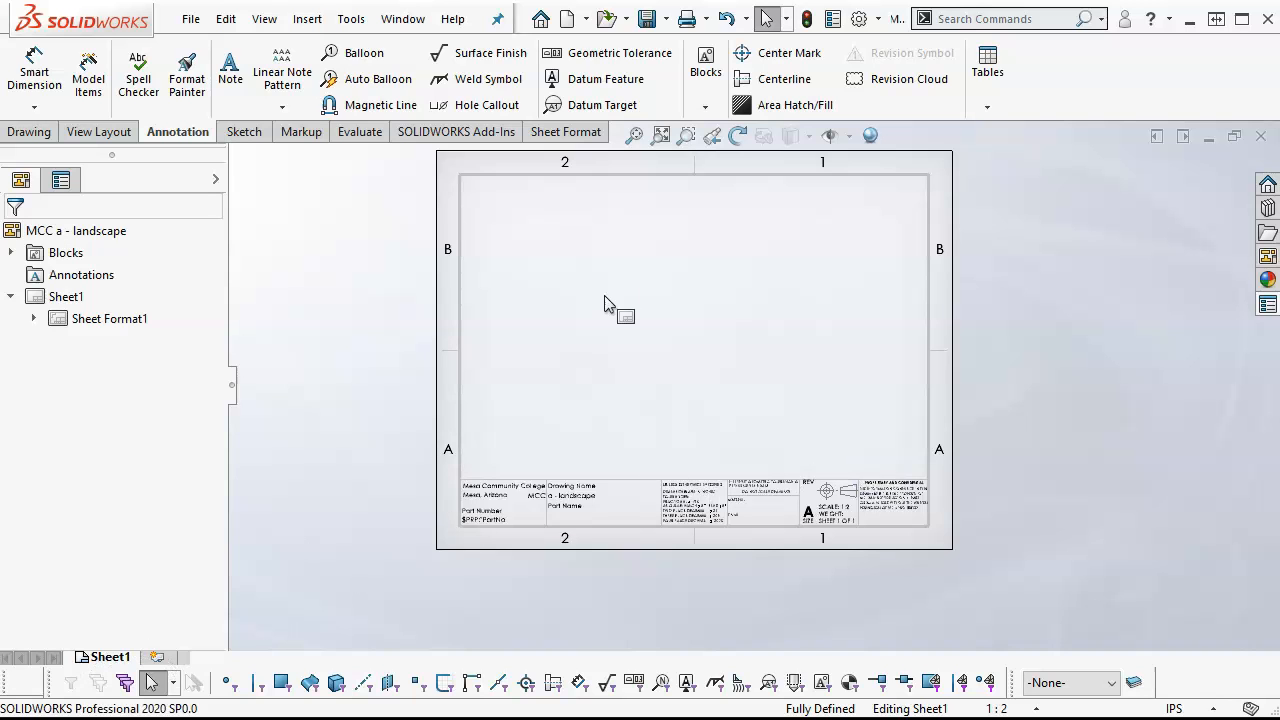
- Save the drawing as a drawing template over MCC a - landscape.DRWDOT in the Templates folder and close it
click(190, 19)
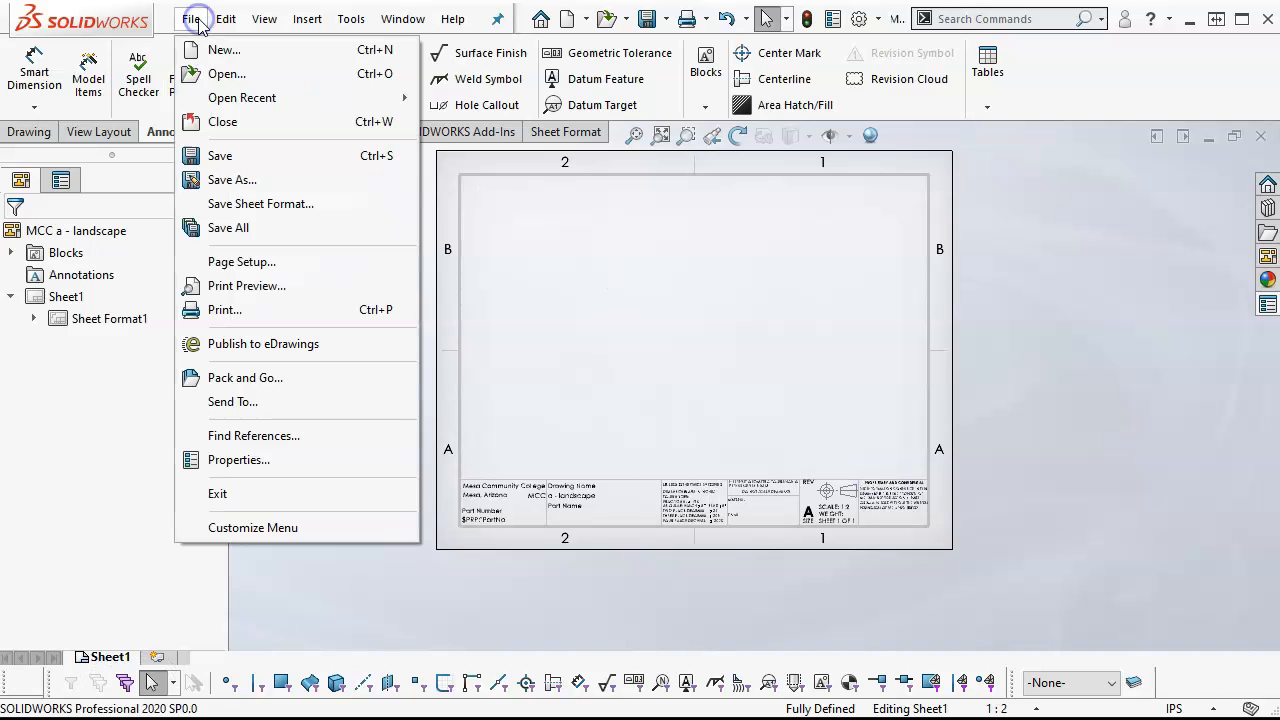
click(224, 180)
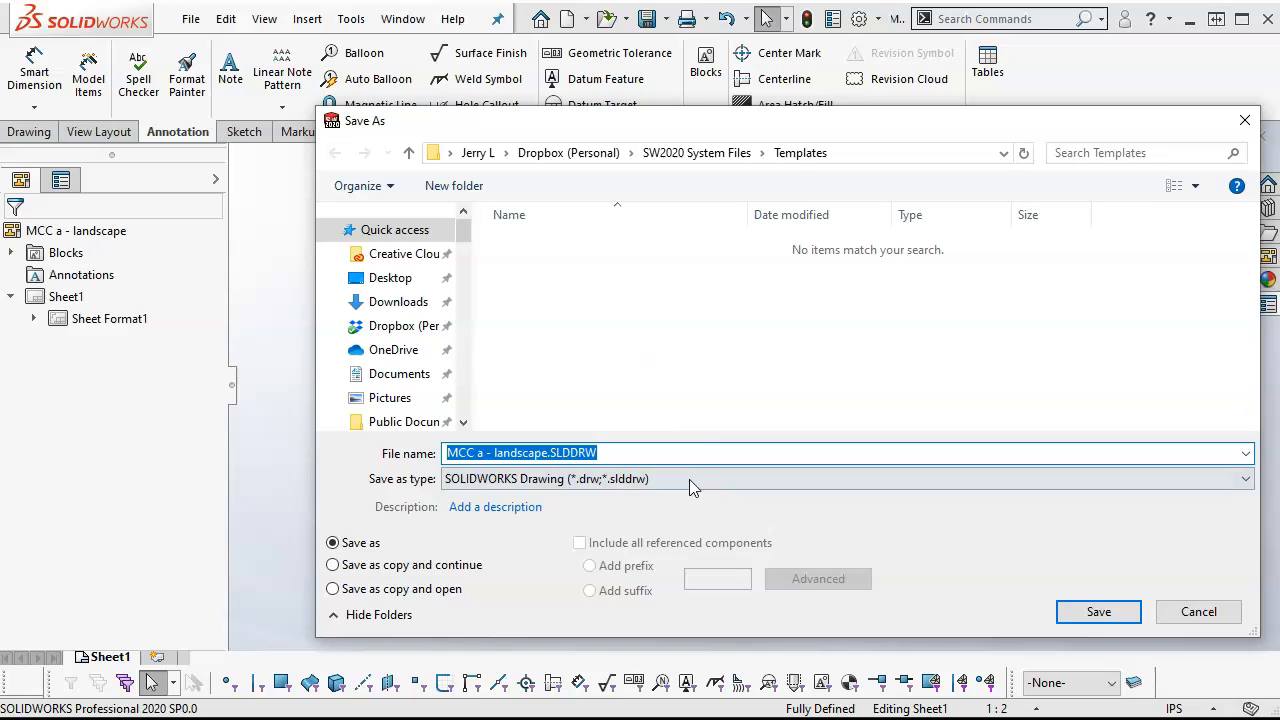
click(687, 479)
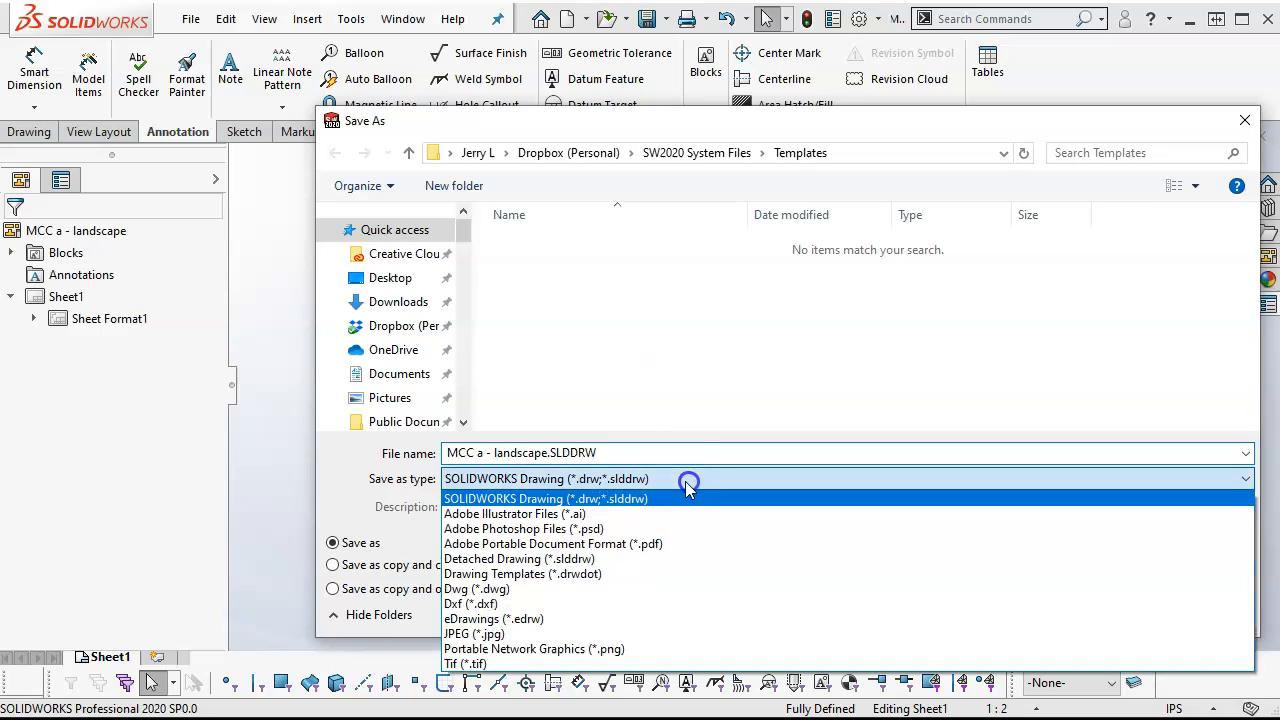
click(580, 573)
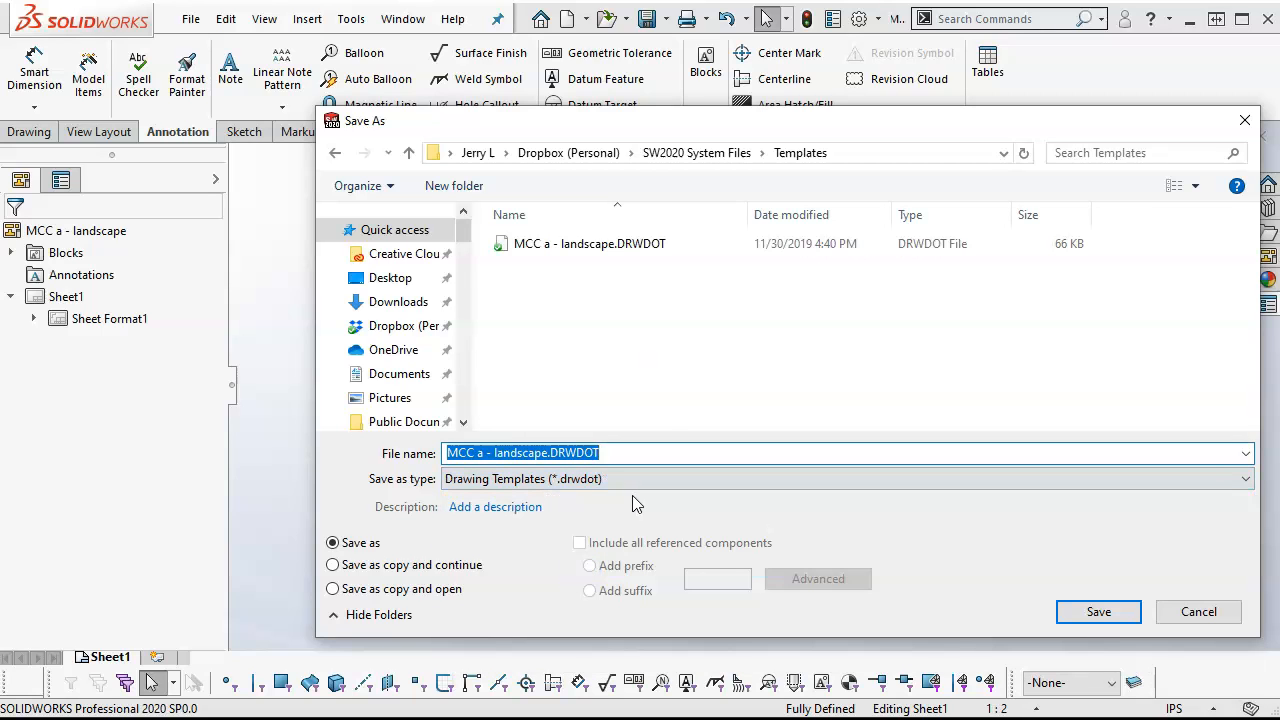
double_click(680, 244)
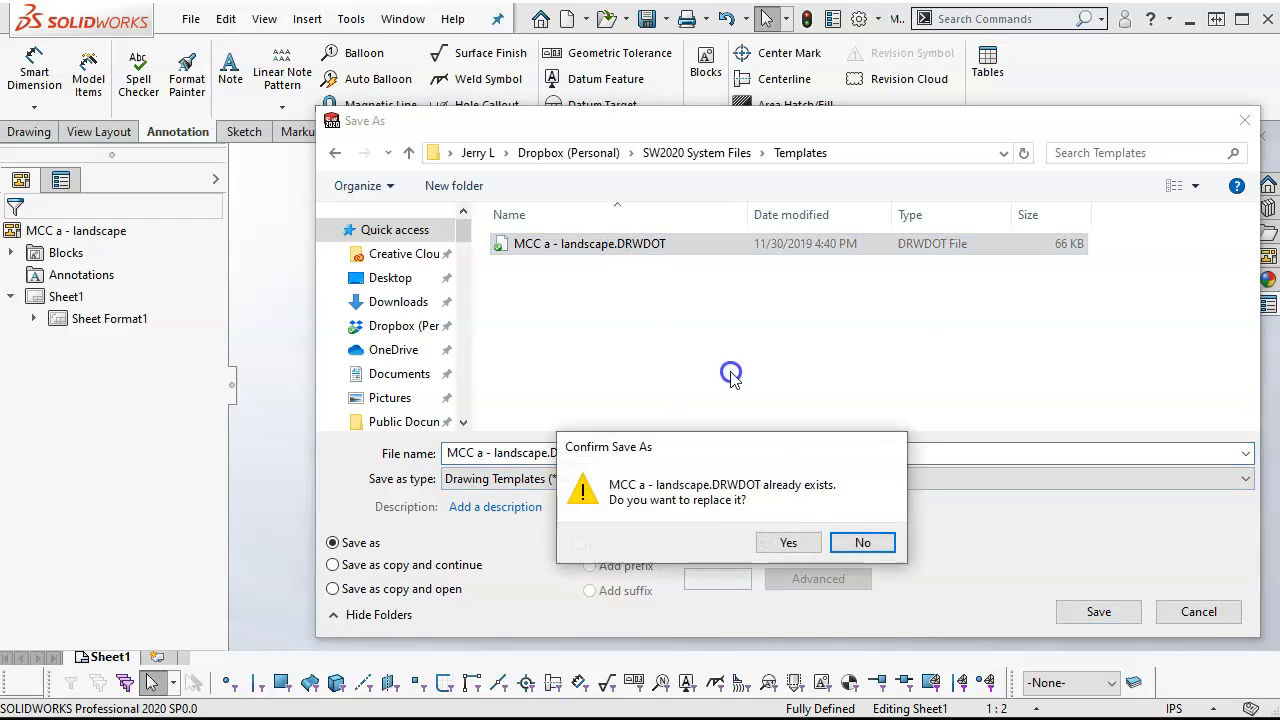
click(790, 540)
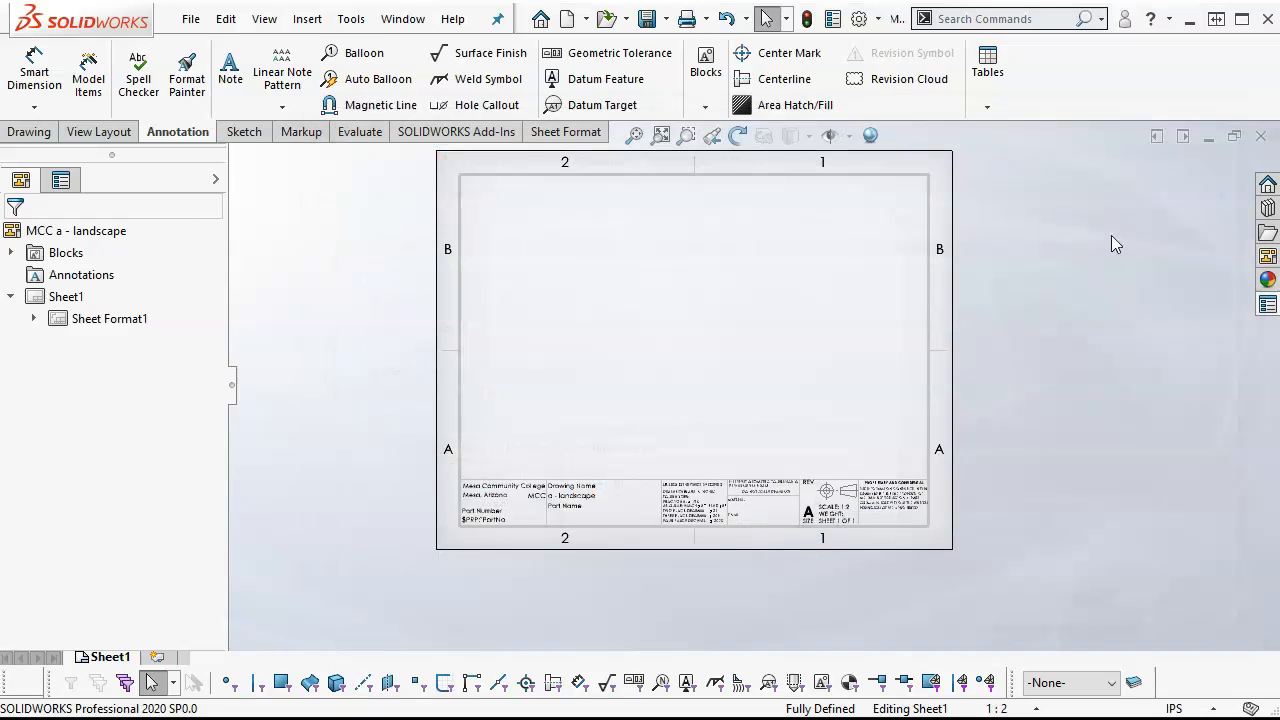
click(1261, 137)
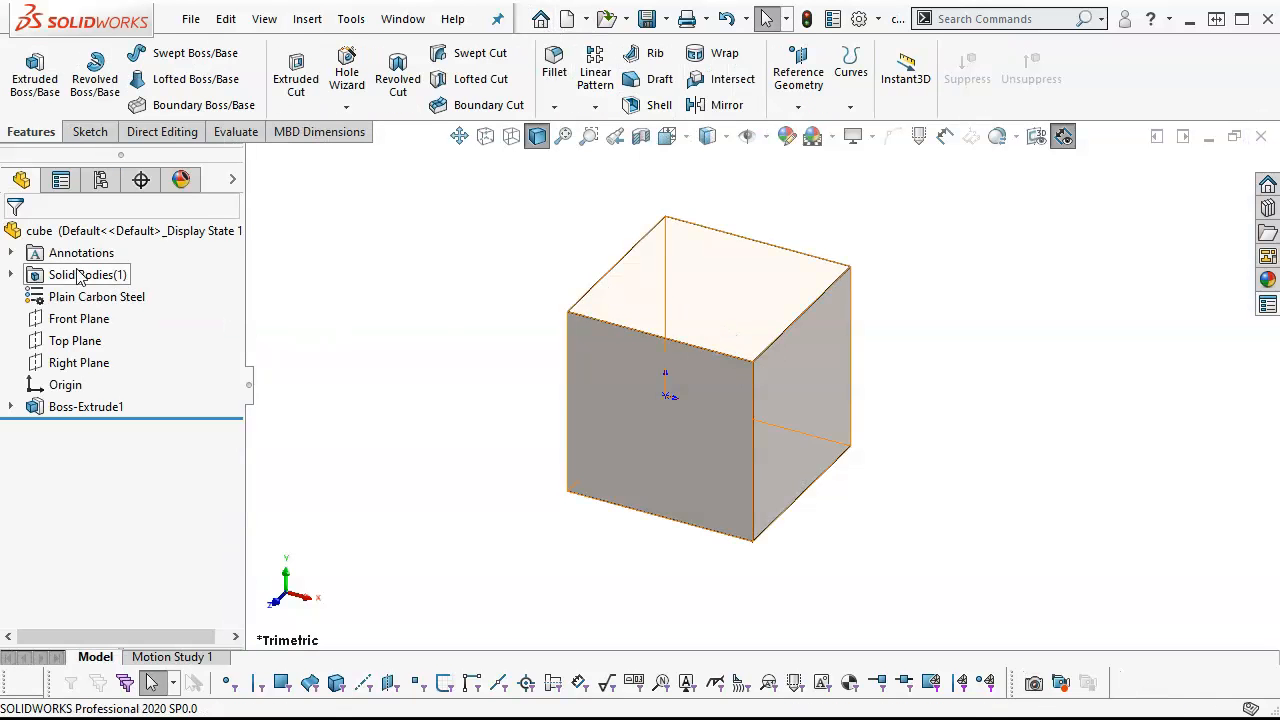
- Review the cube part's custom properties, including the material and finish group
click(1265, 305)
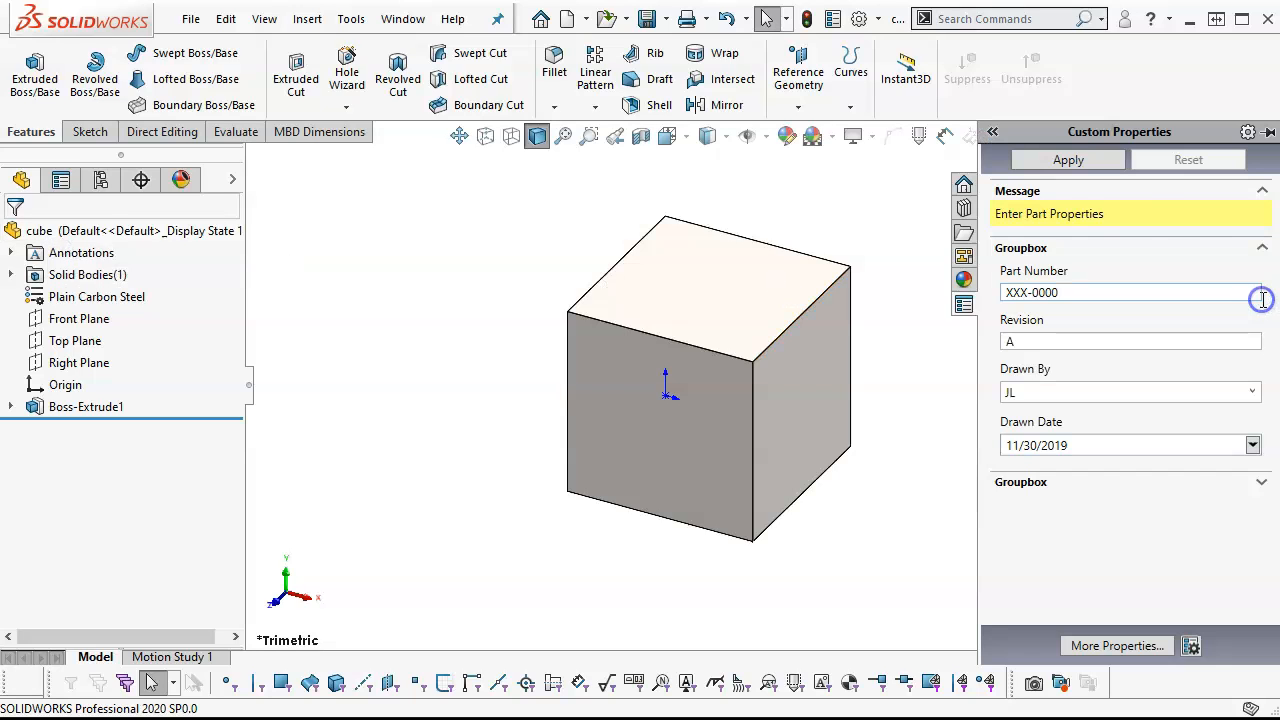
click(1260, 484)
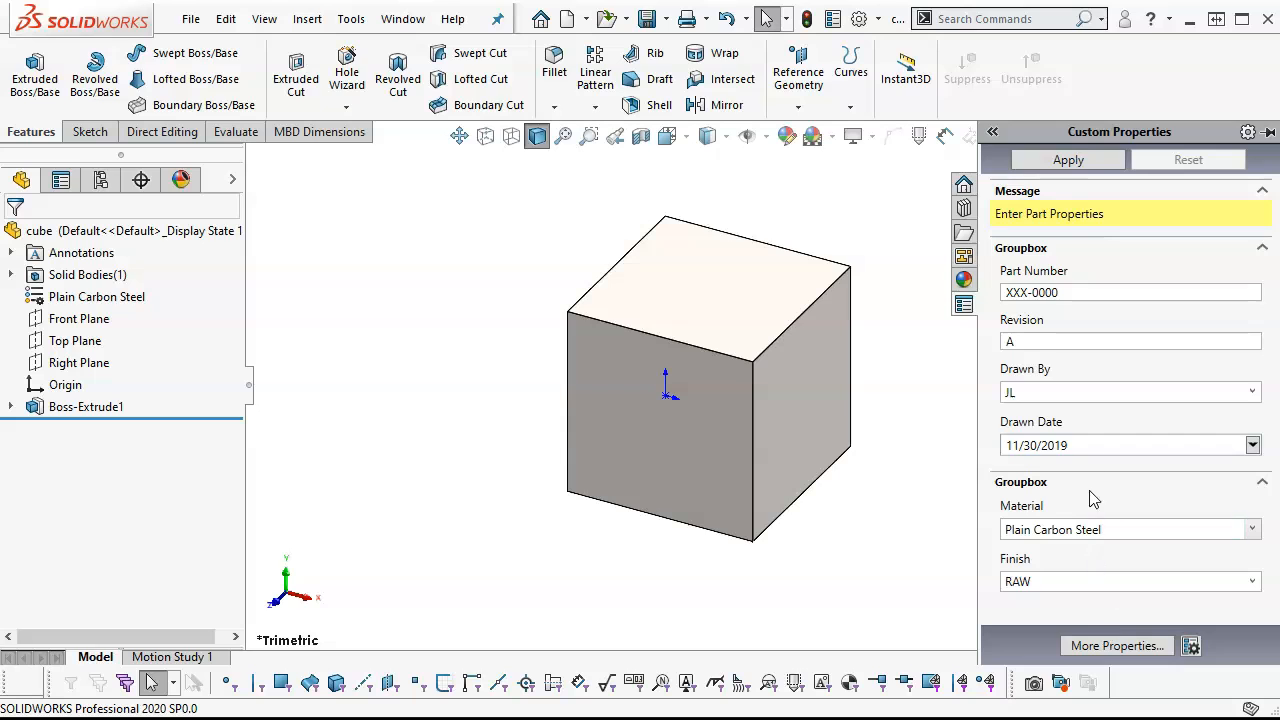
click(879, 209)
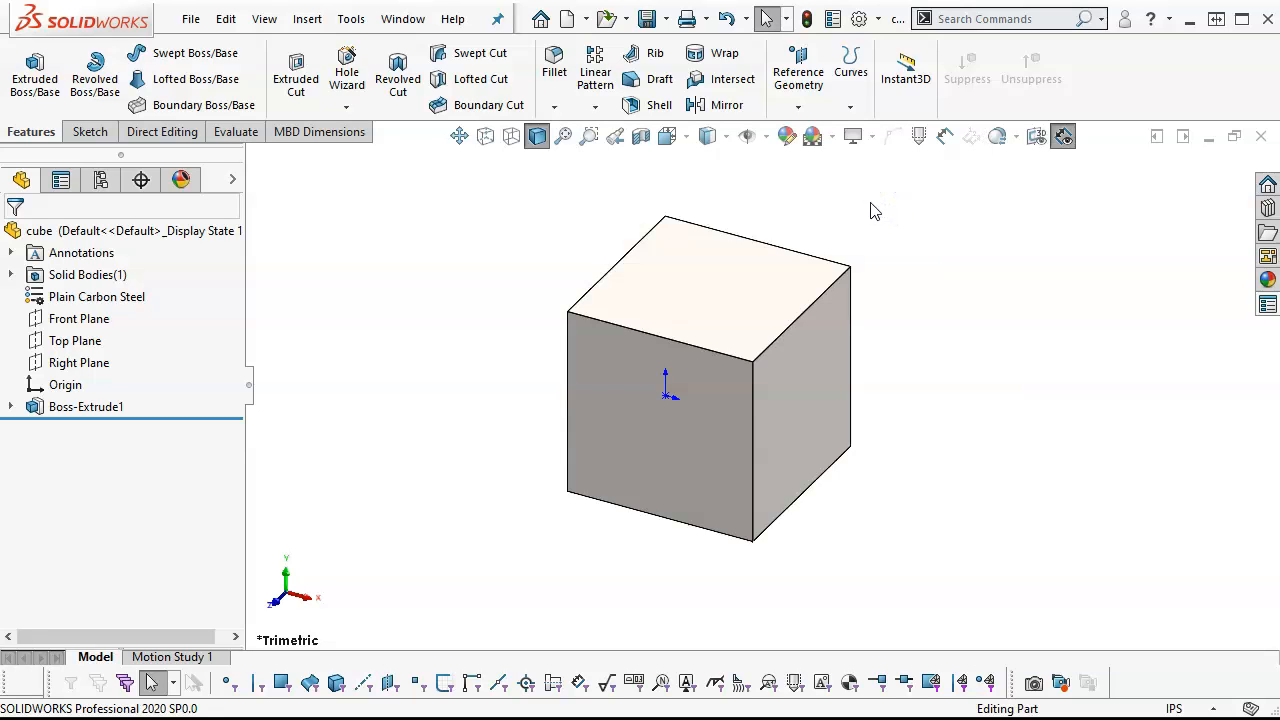
- Create a new drawing from the MCC a - landscape template and place an isometric view of the cube mid-sheet
click(565, 20)
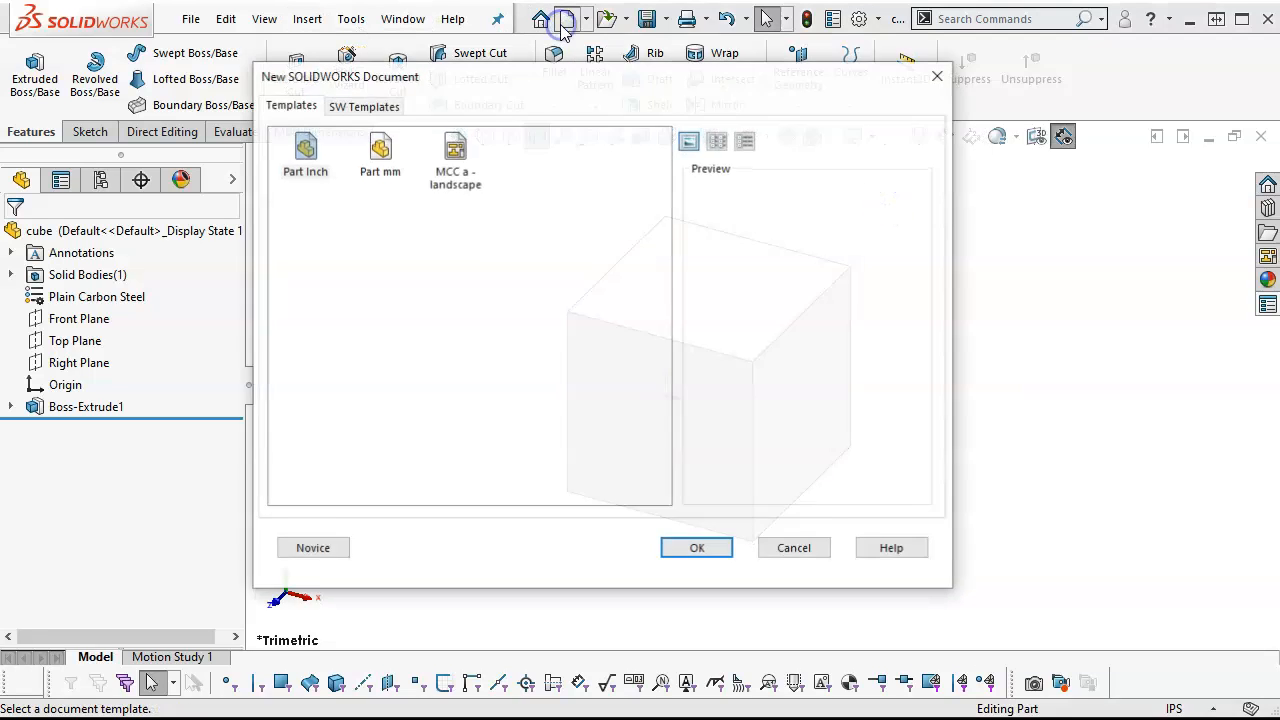
double_click(452, 158)
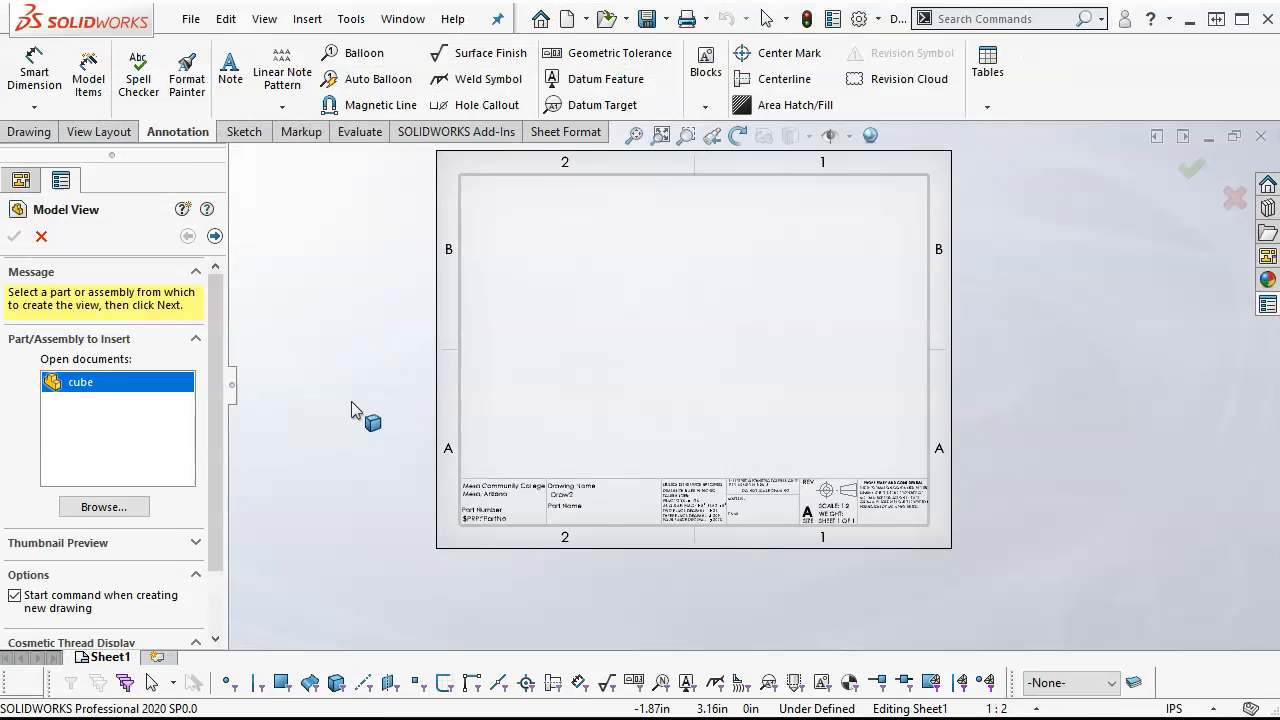
click(215, 237)
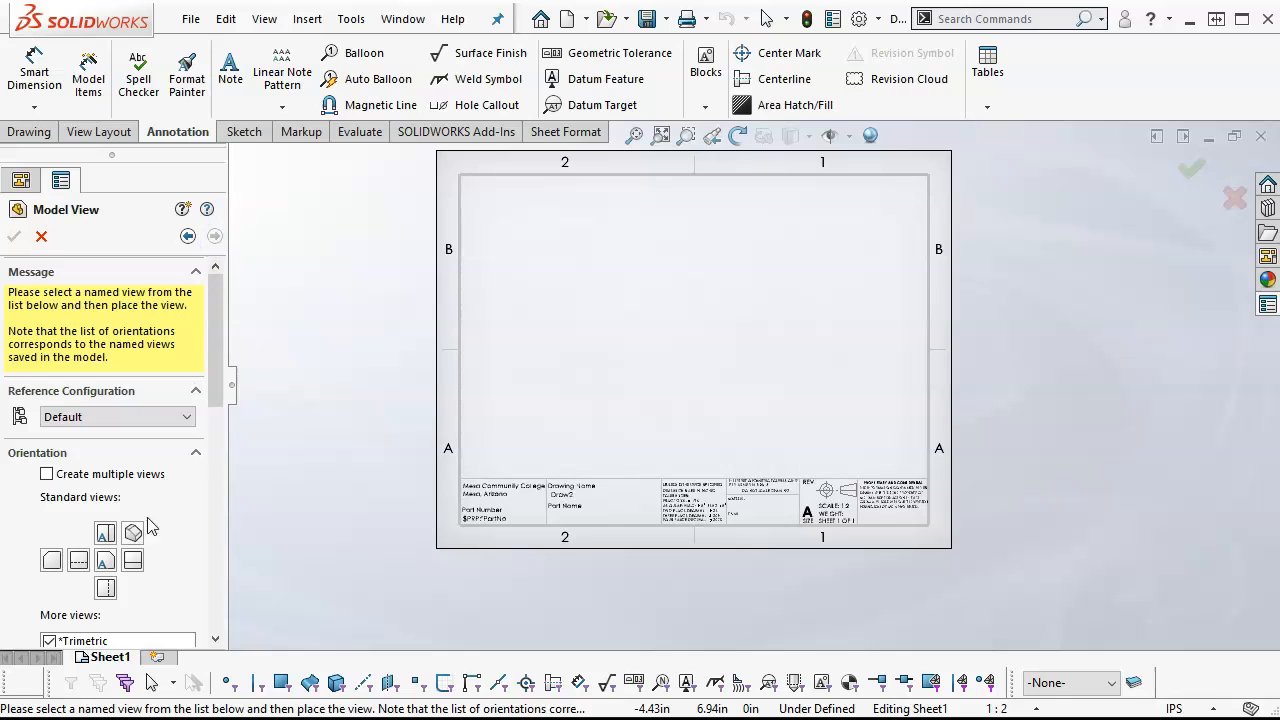
click(131, 537)
click(679, 314)
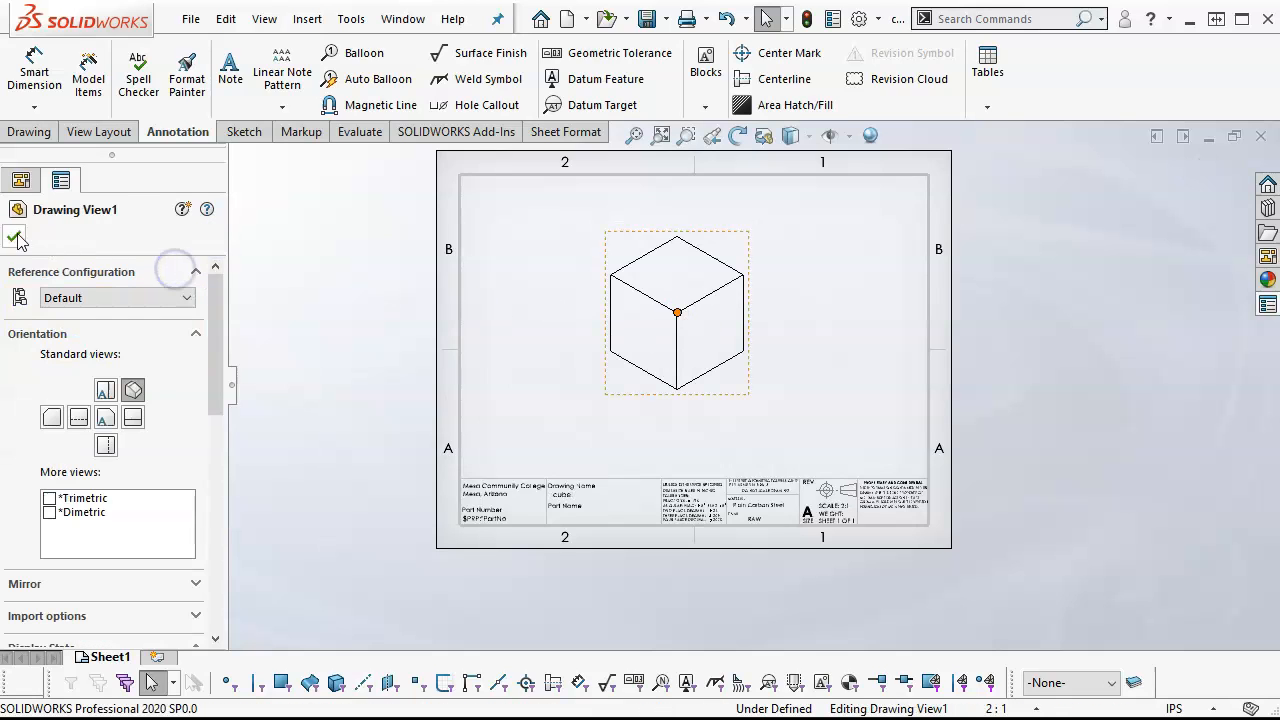
click(14, 237)
- Inspect the title block's drawing name, part number, material and finish entries for the cube
scroll(726, 432, down, 4)
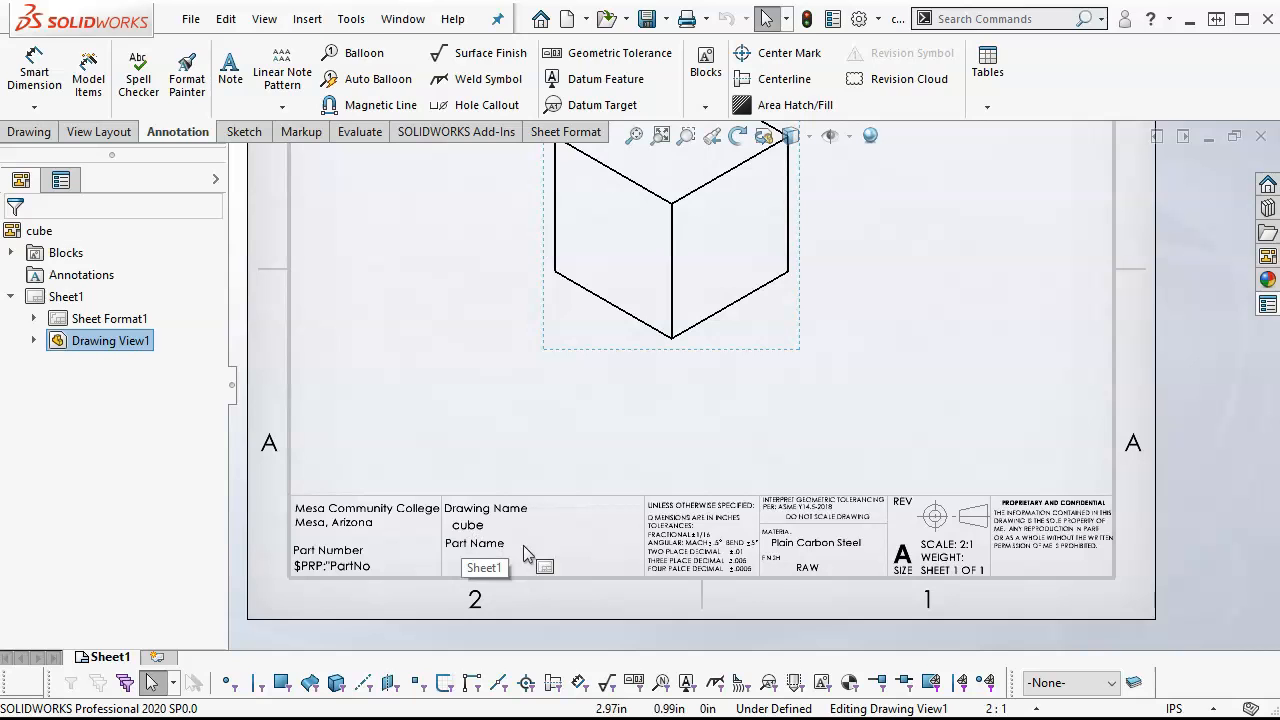
scroll(614, 394, up, 3)
scroll(663, 380, down, 2)
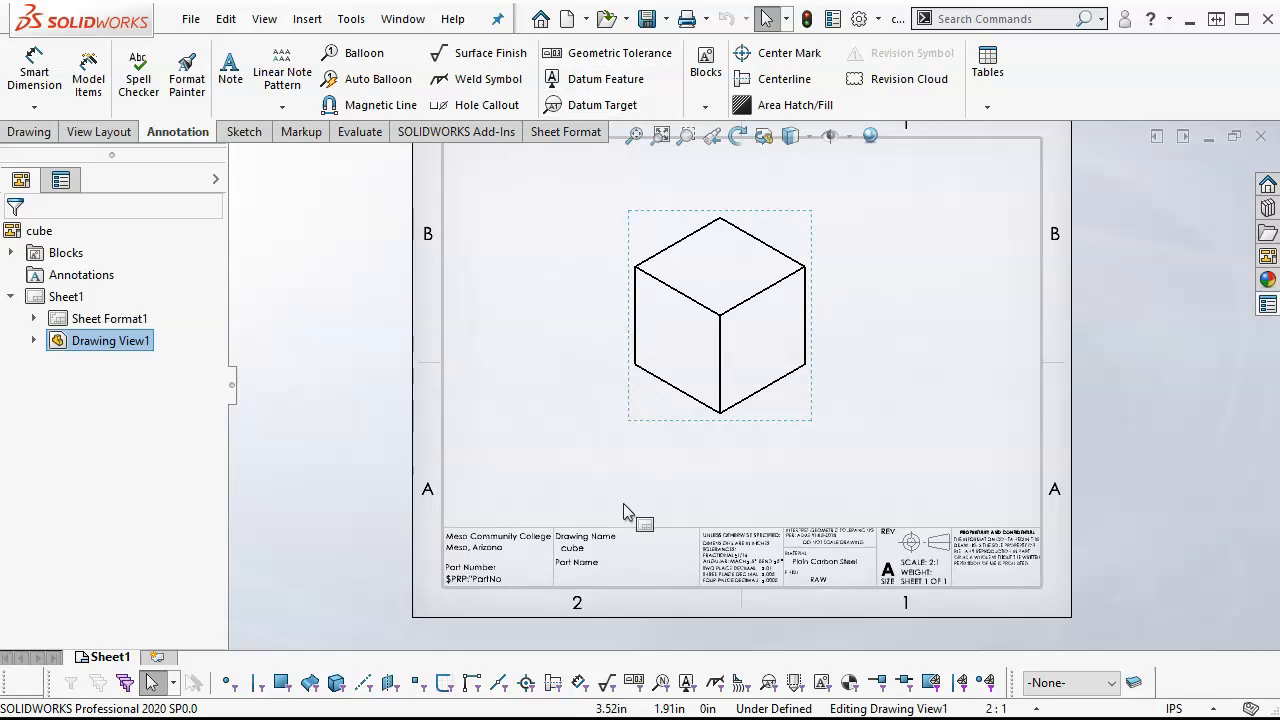
scroll(624, 506, down, 1)
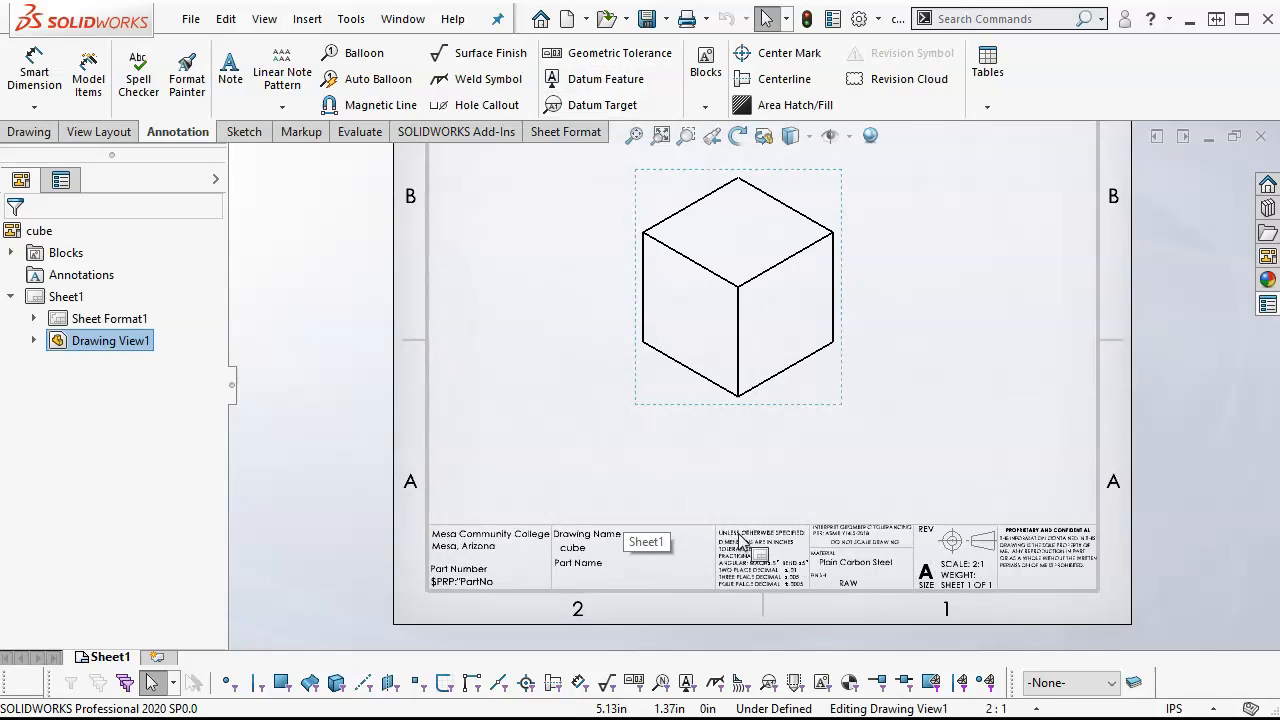
scroll(868, 577, down, 3)
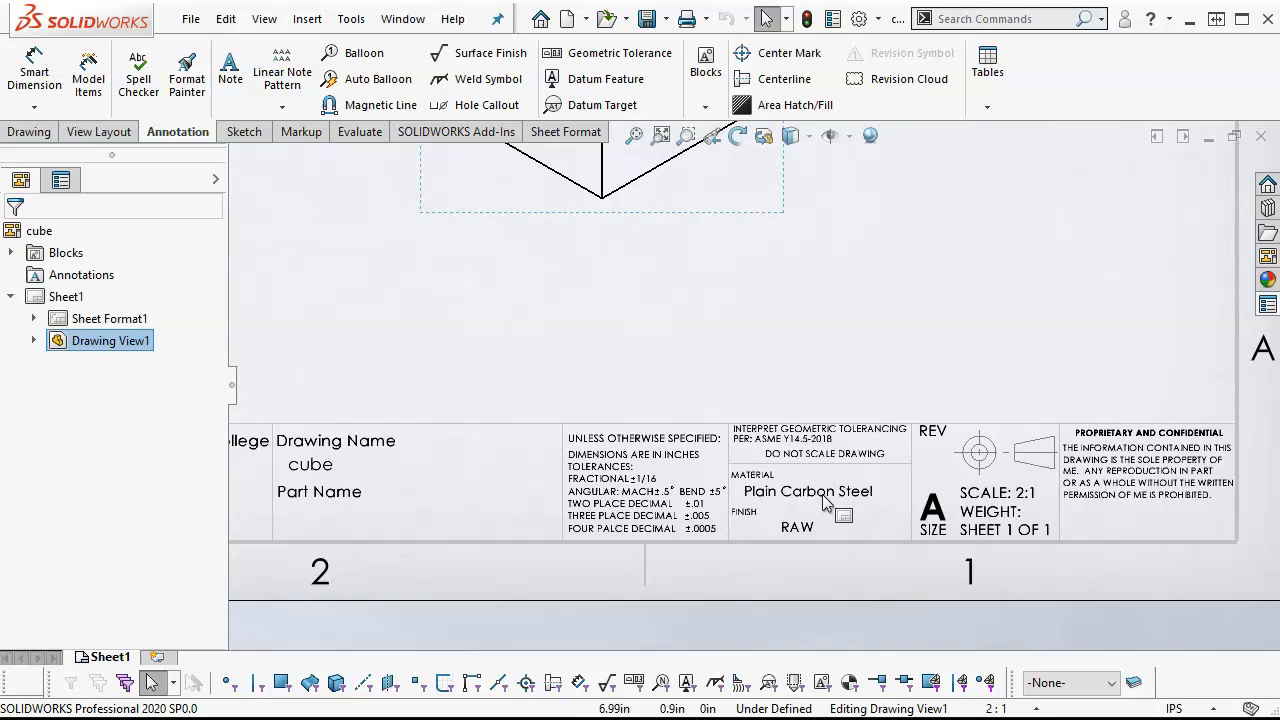
scroll(535, 392, up, 3)
scroll(535, 390, down, 2)
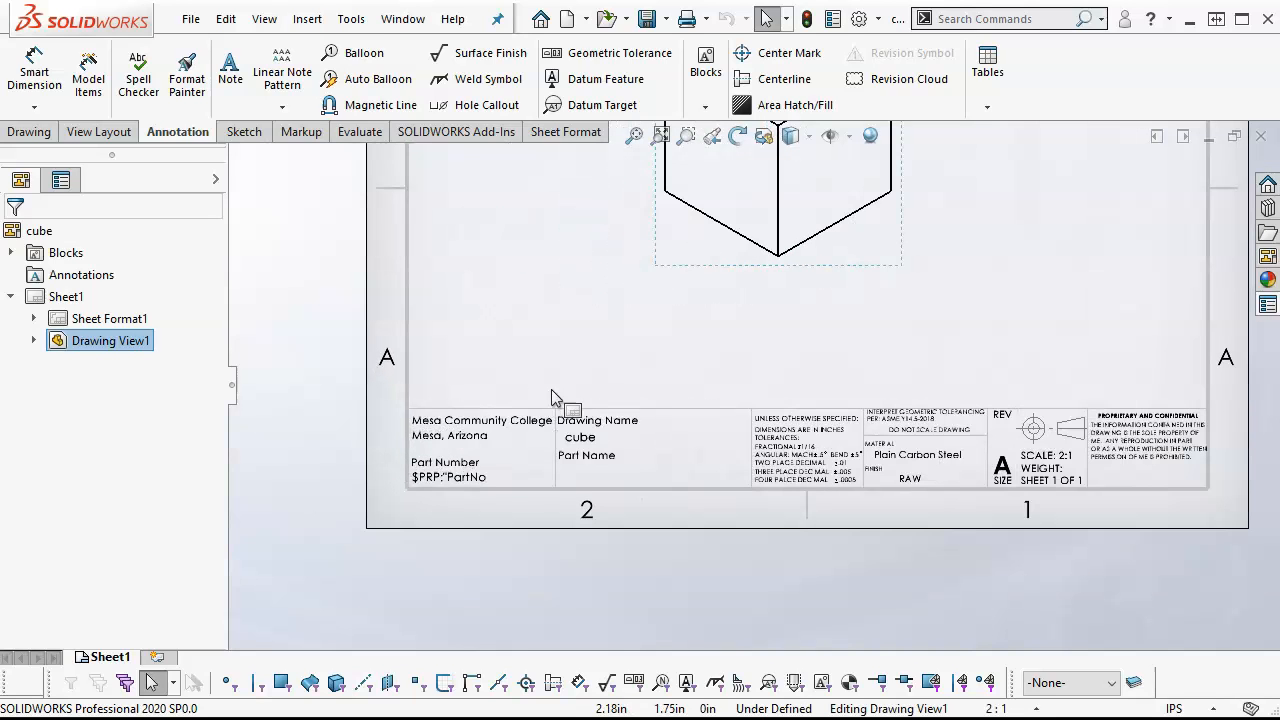
- Edit the sheet format and clear the text of the $PRP:"PartNo note below Part Number
right_click(572, 290)
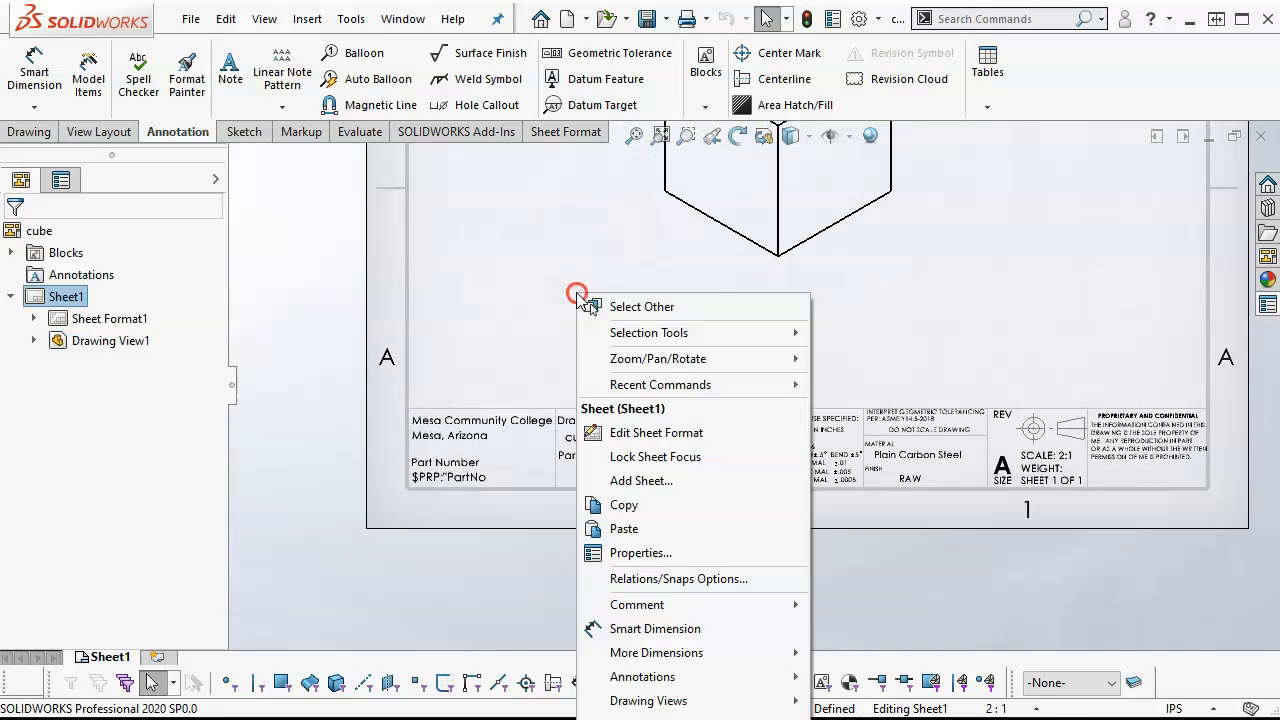
click(660, 431)
scroll(536, 447, down, 5)
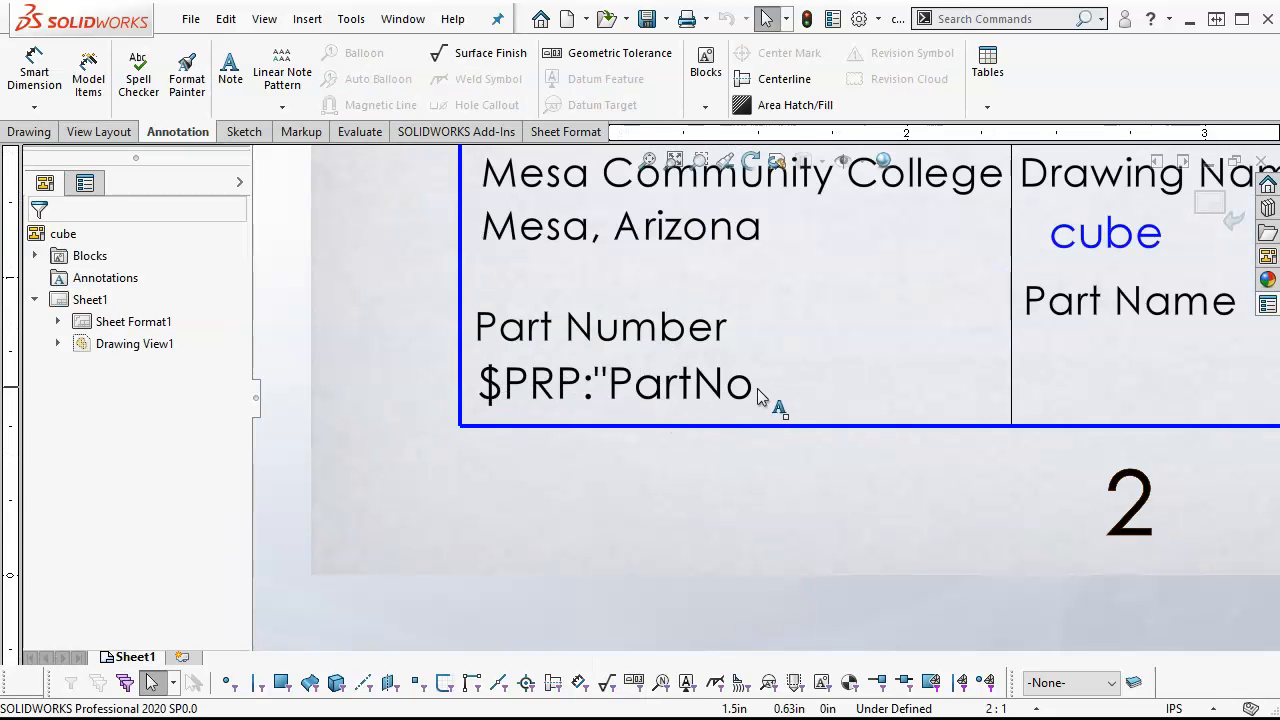
drag(724, 390, 760, 384)
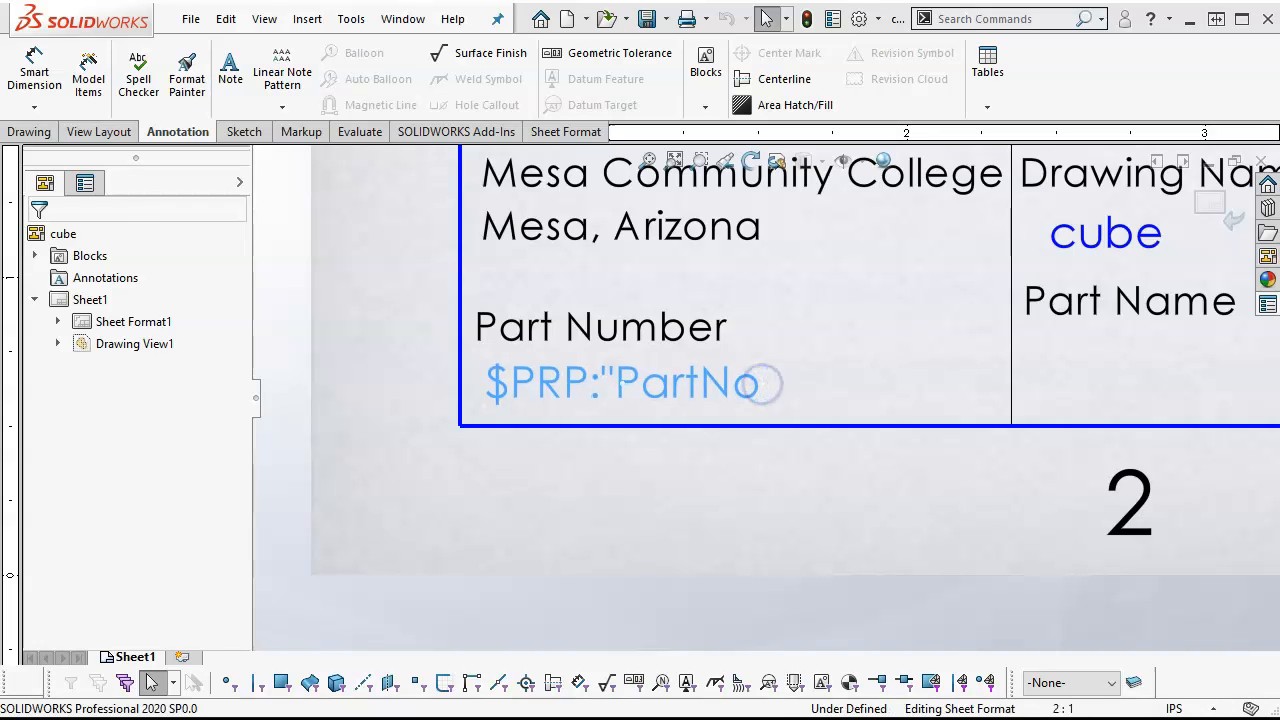
double_click(688, 400)
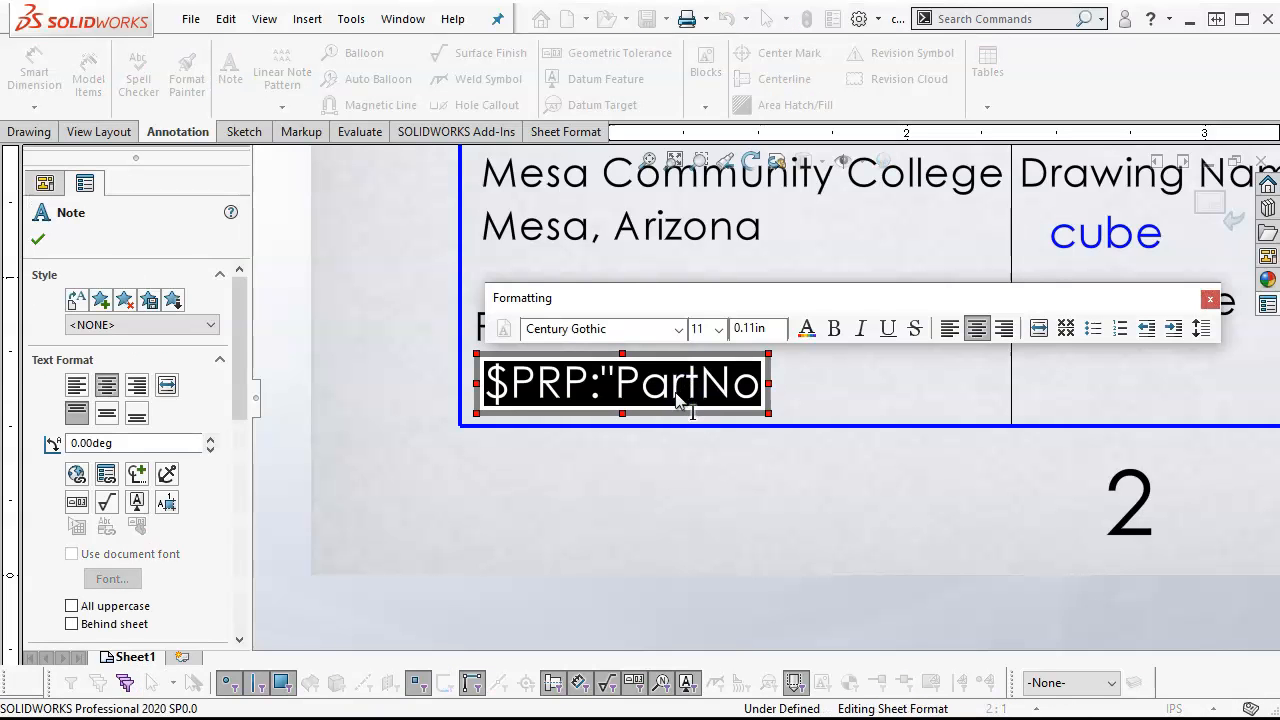
key(Delete)
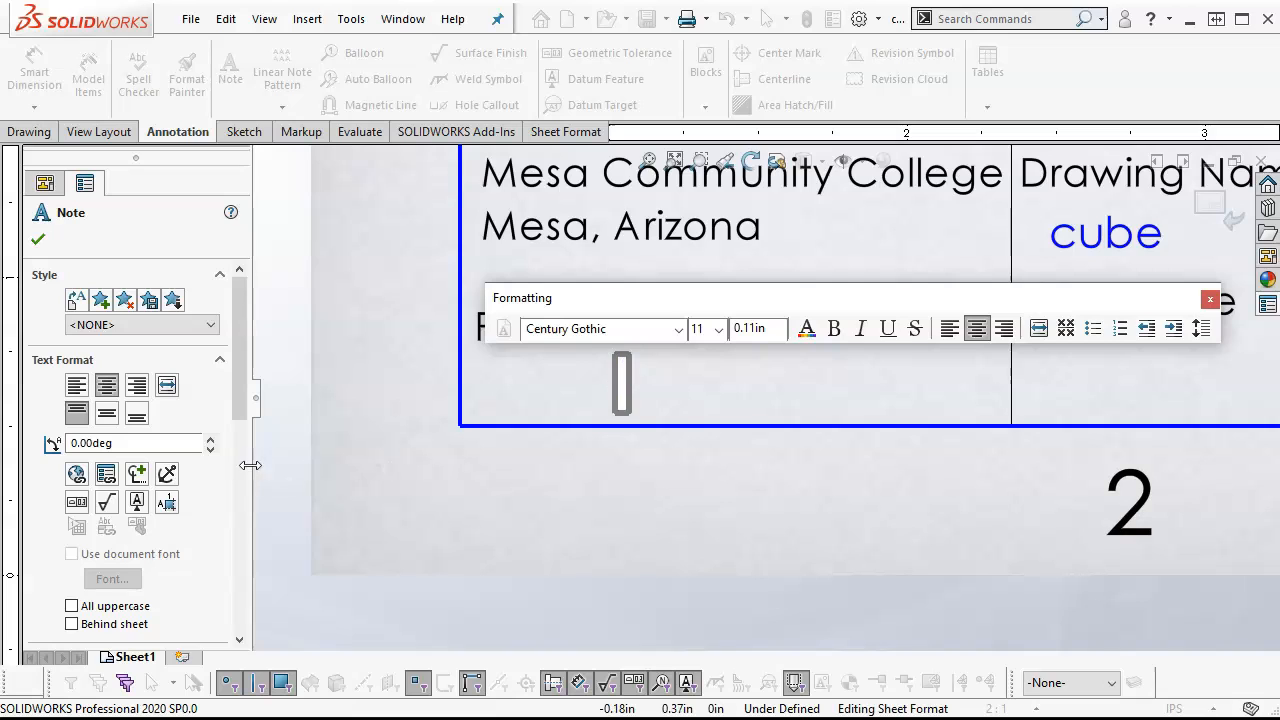
- Link the emptied note to the model's PartNo property, using the drawing view specified in Sheet Properties
click(106, 476)
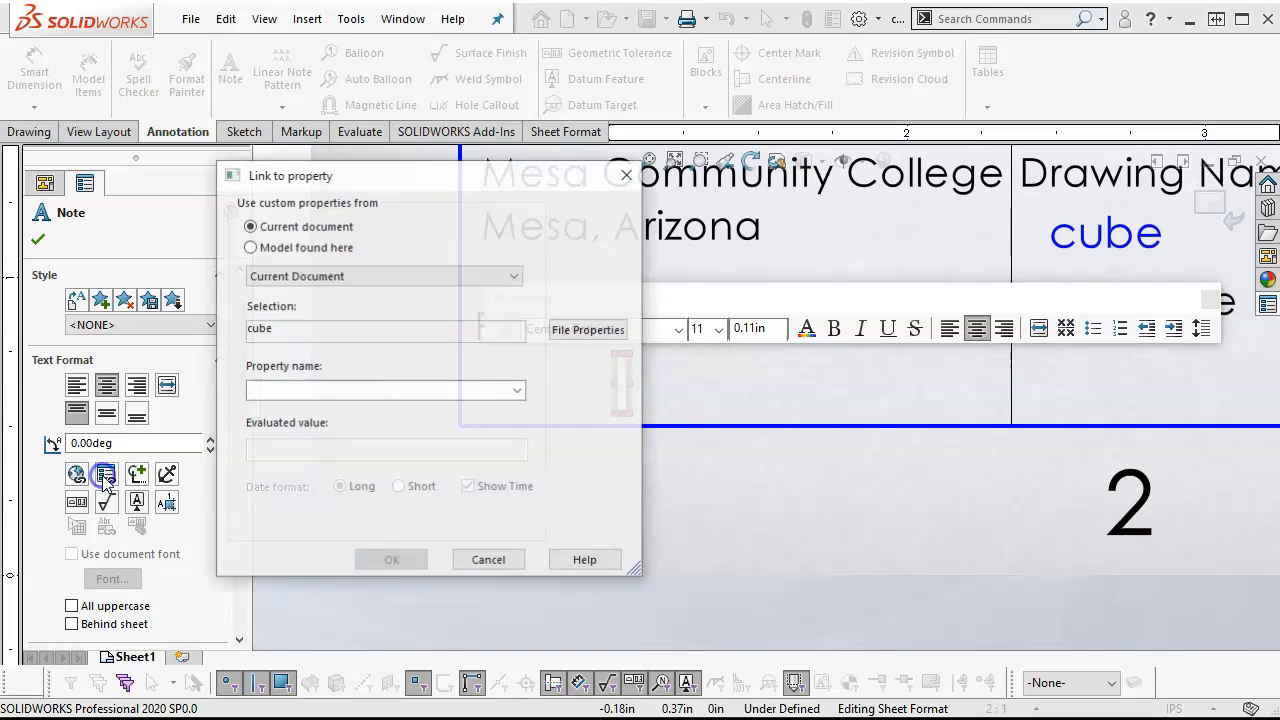
click(251, 248)
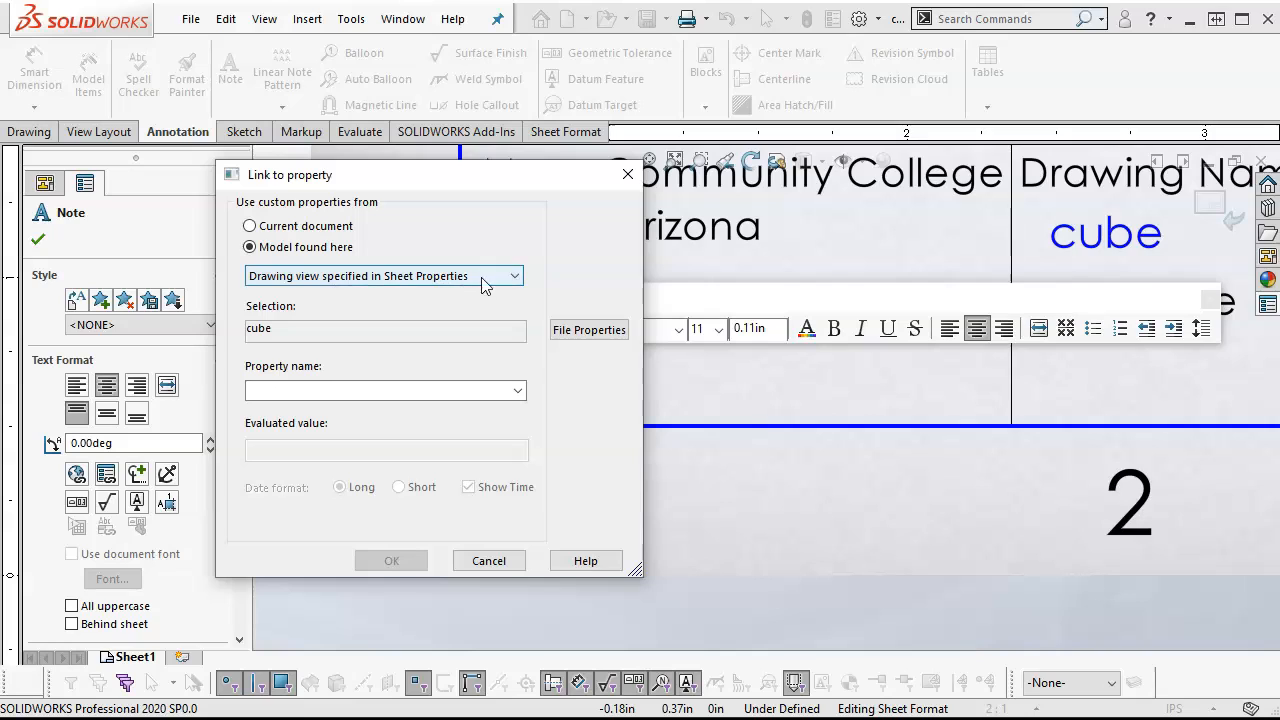
click(514, 280)
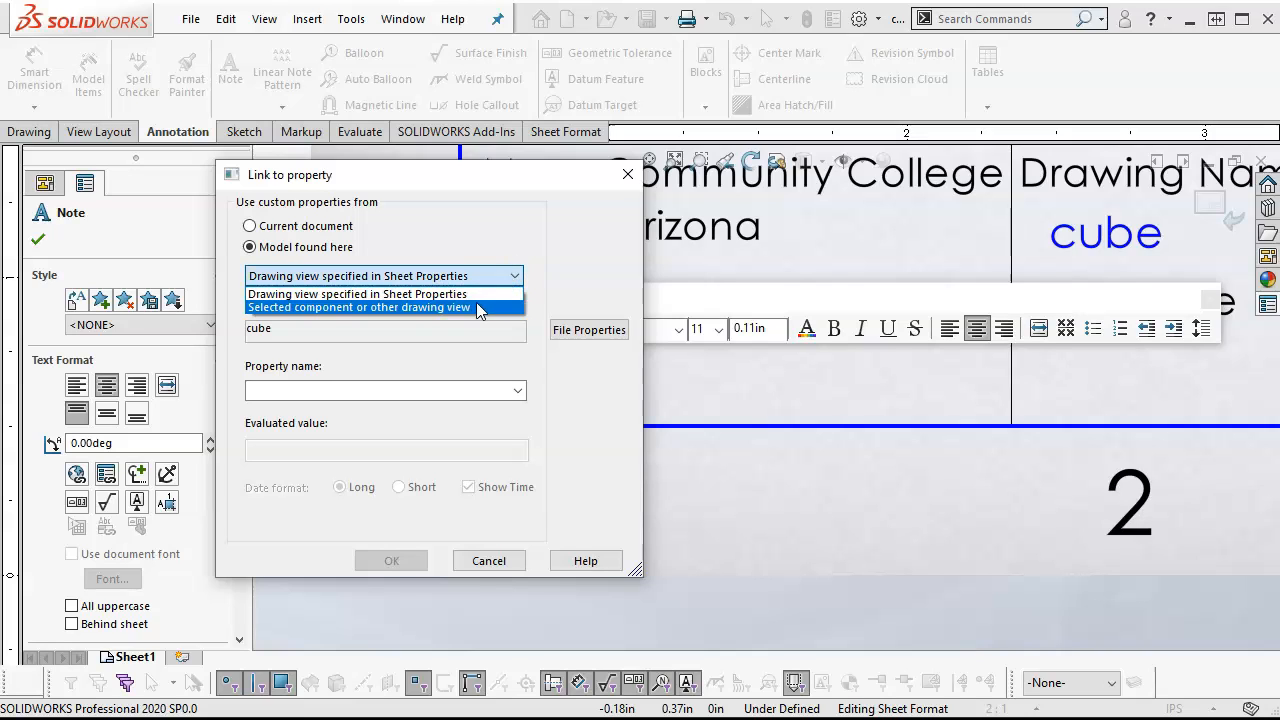
click(478, 294)
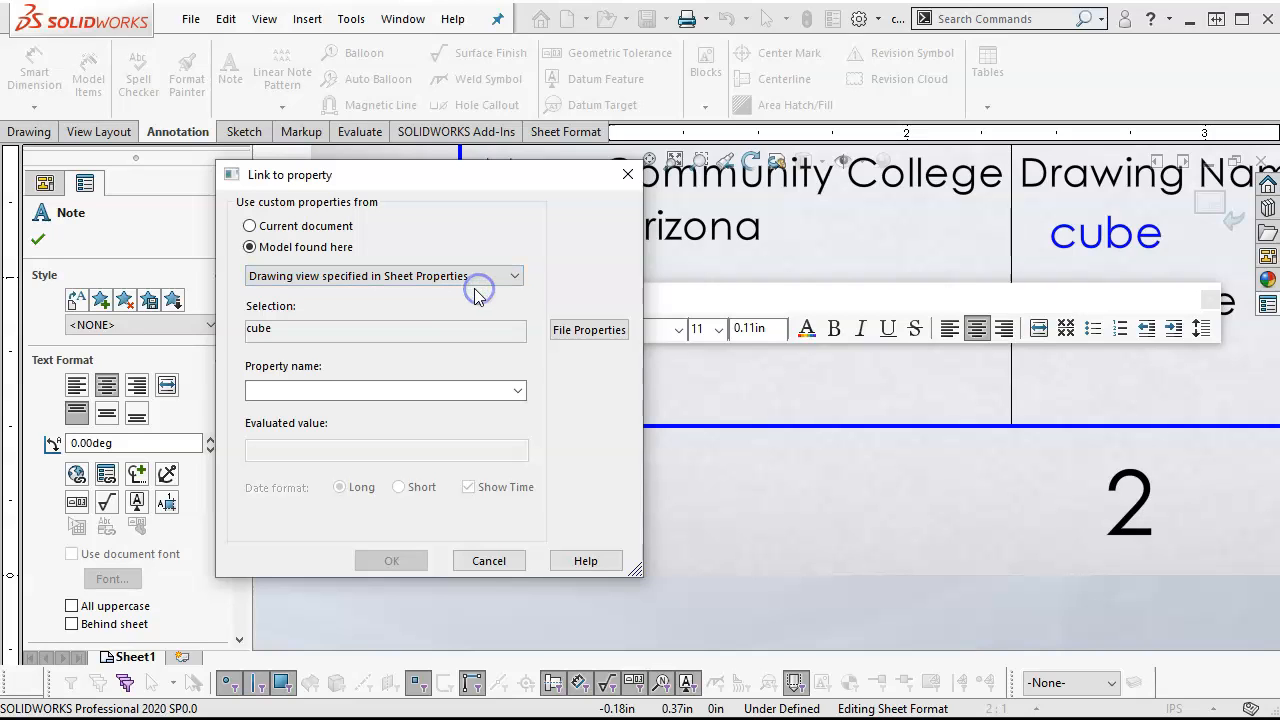
click(517, 390)
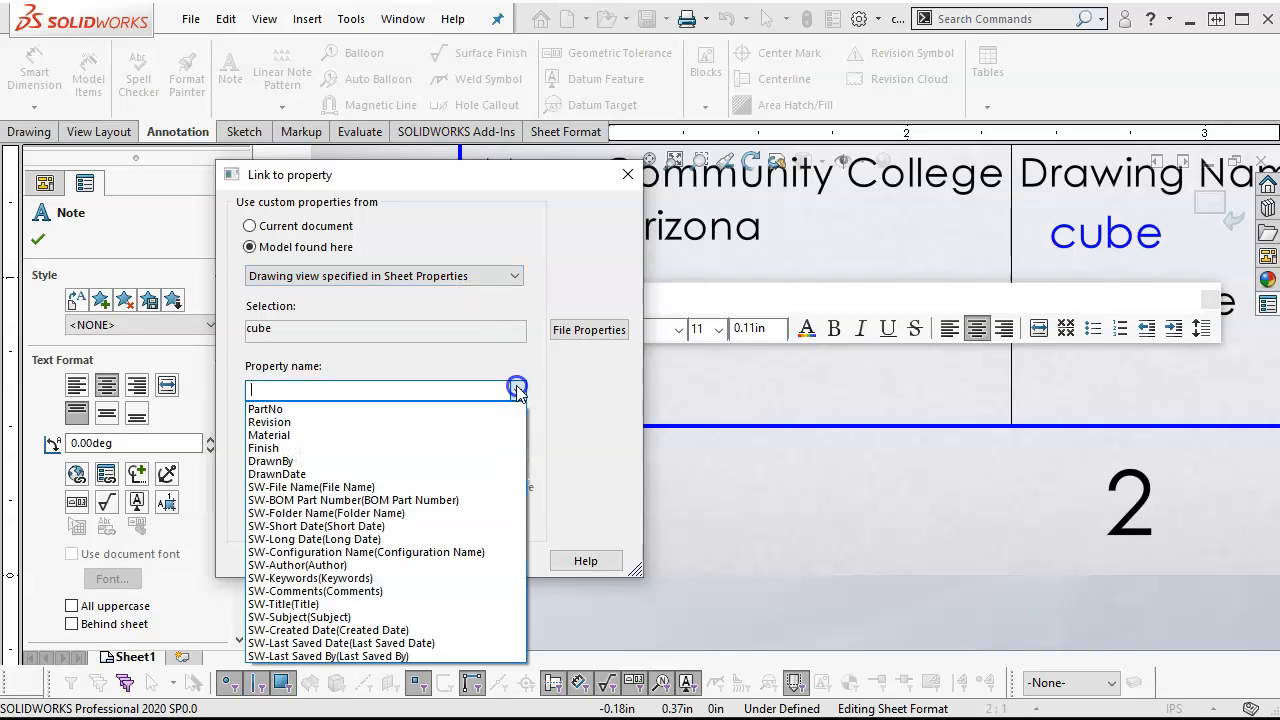
click(267, 410)
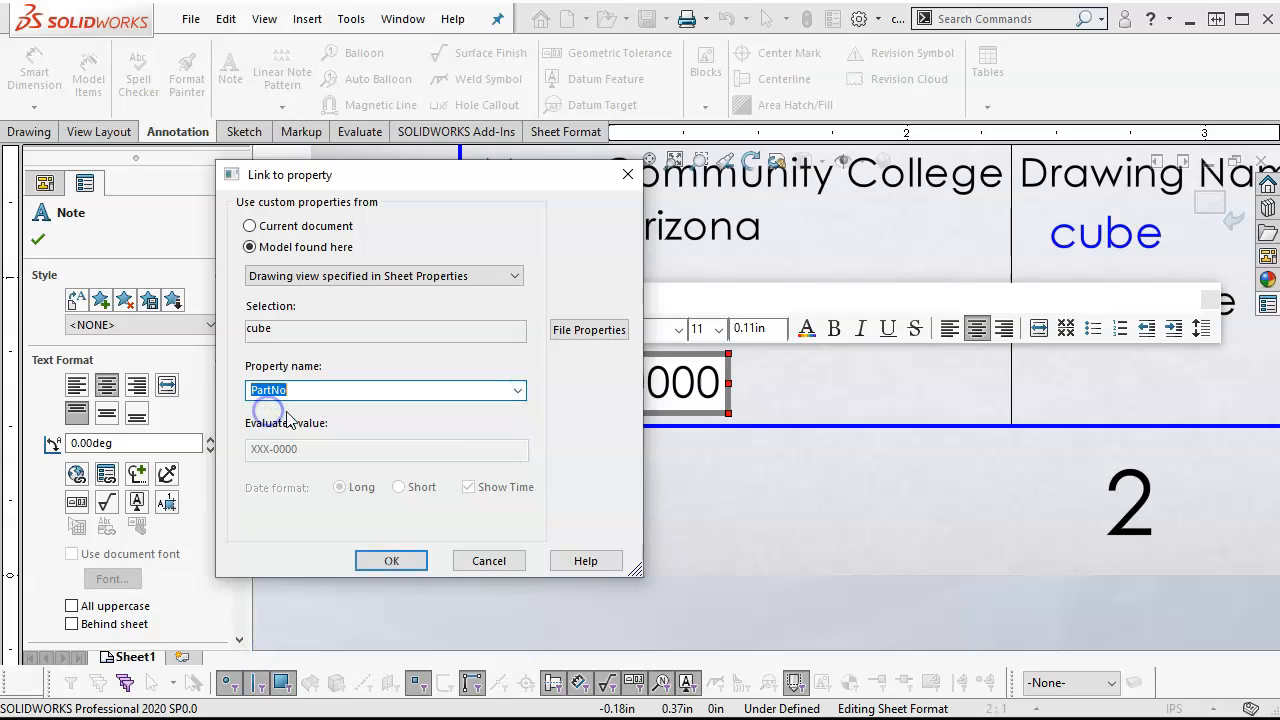
click(398, 561)
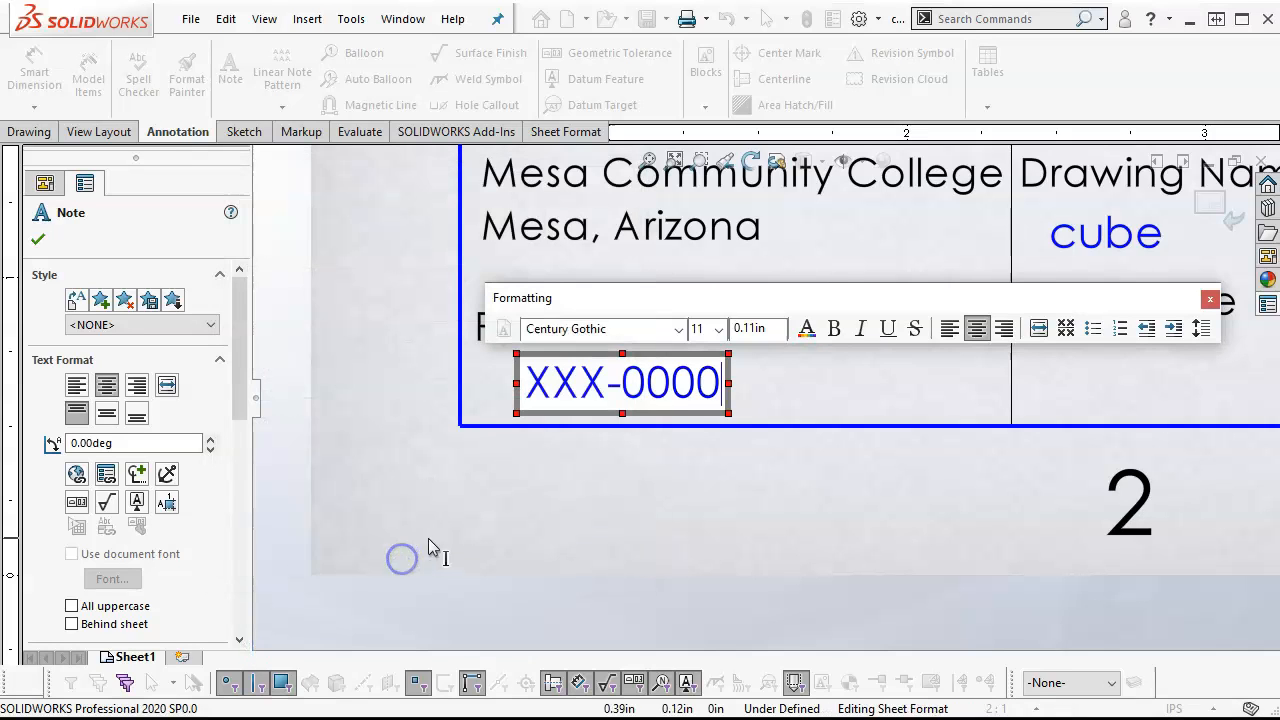
click(806, 386)
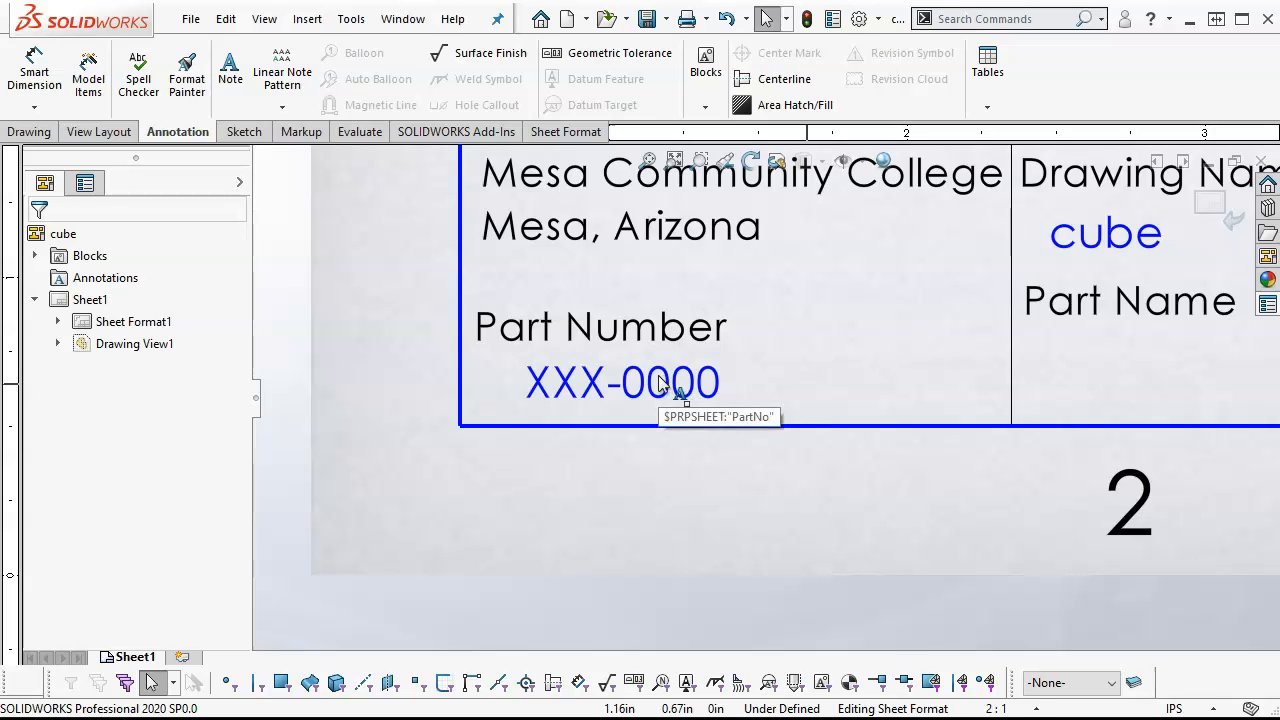
- Place a new note below the Part Name label in the title block
scroll(890, 346, up, 3)
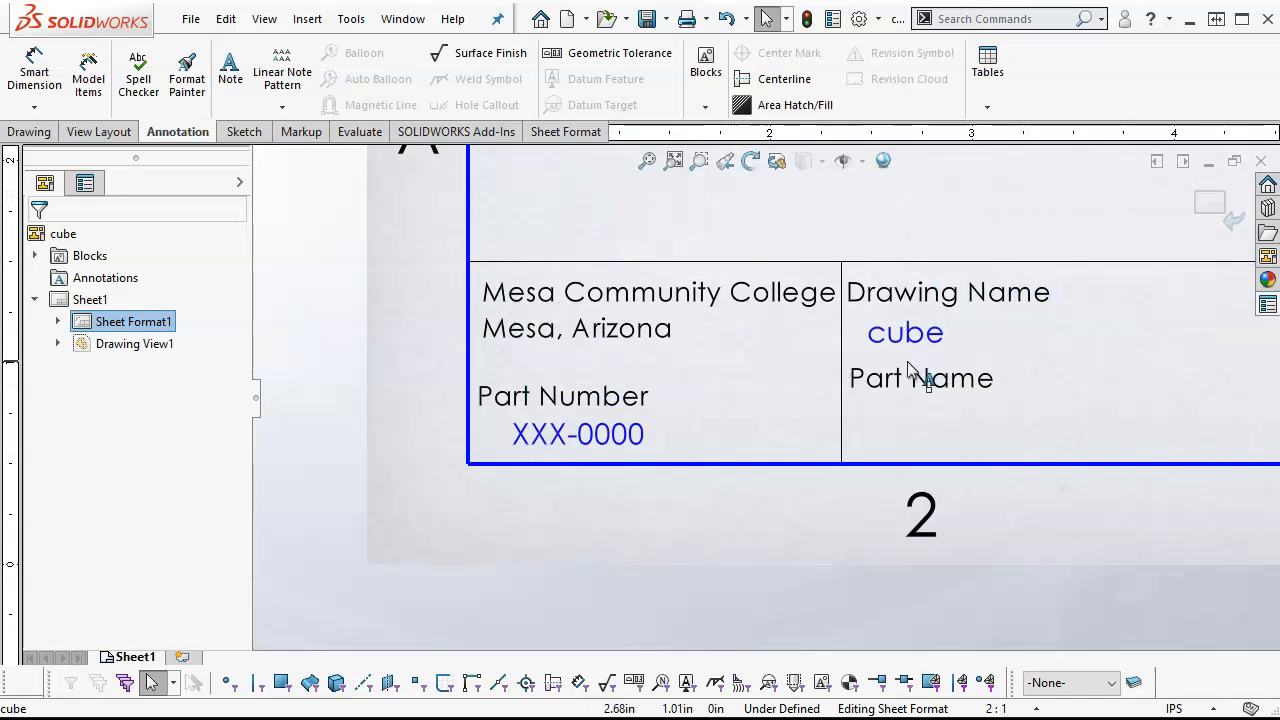
scroll(1014, 371, up, 1)
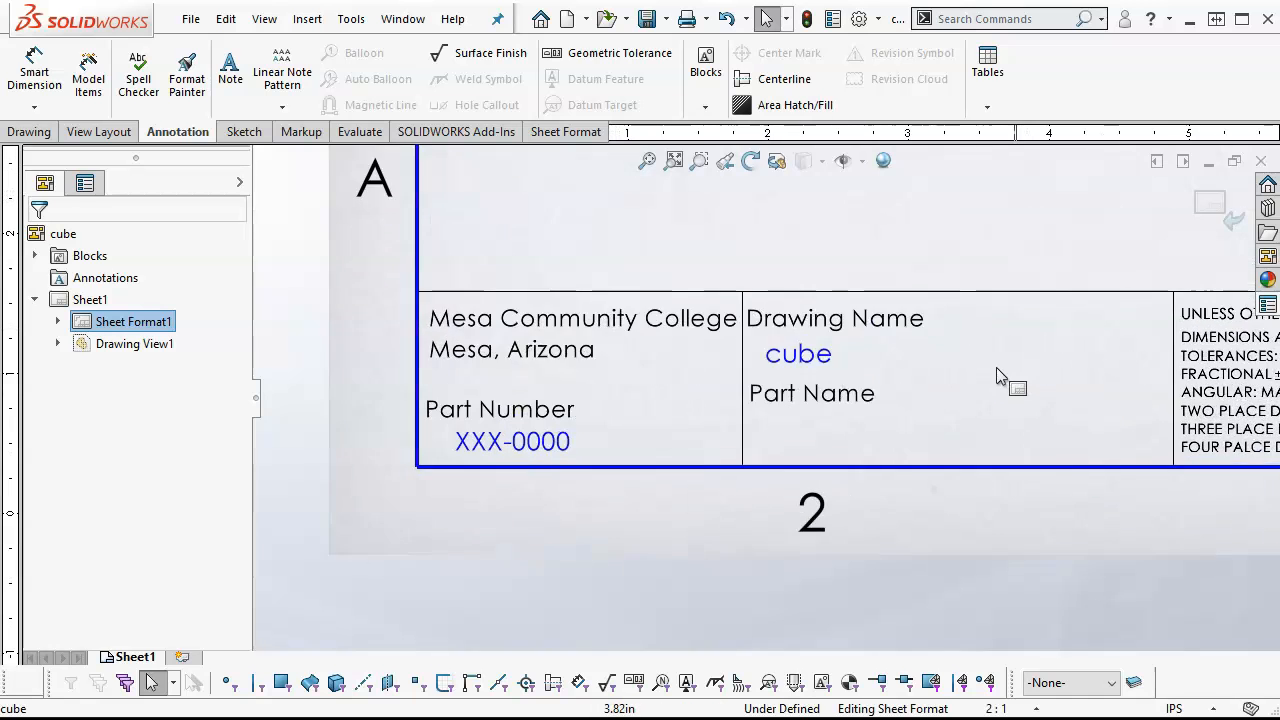
scroll(1014, 371, down, 3)
scroll(818, 395, down, 1)
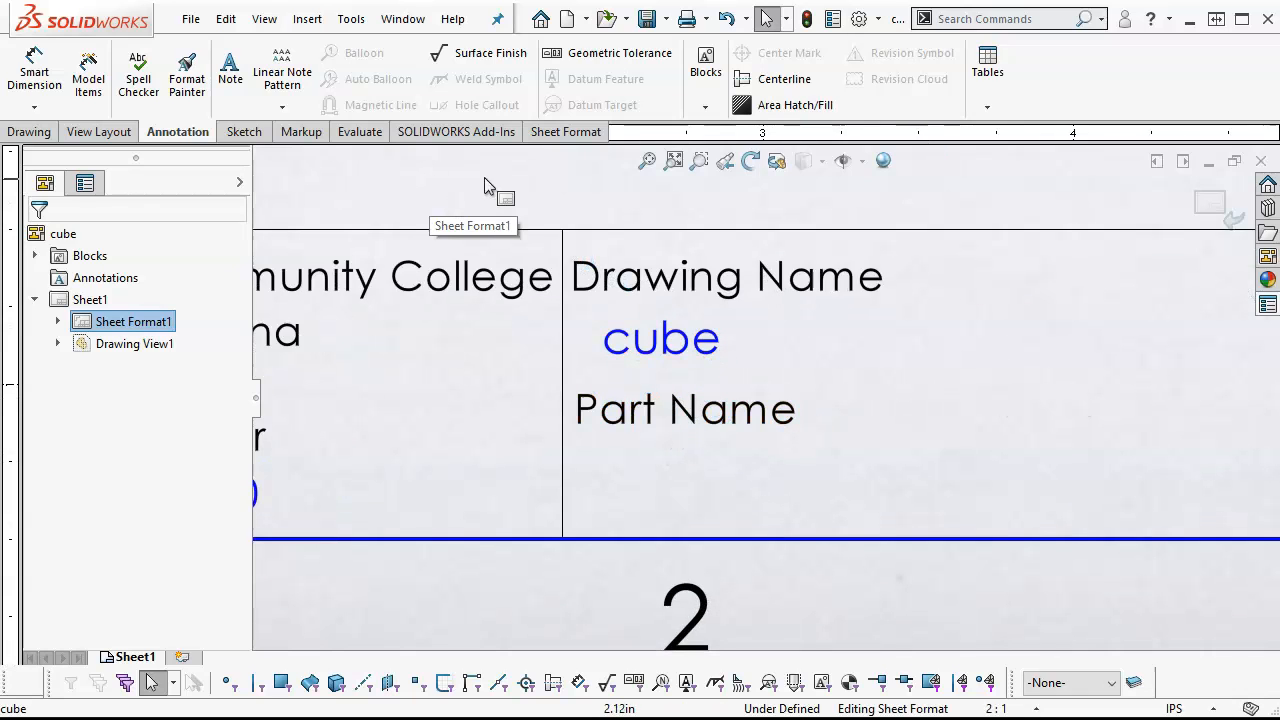
click(229, 73)
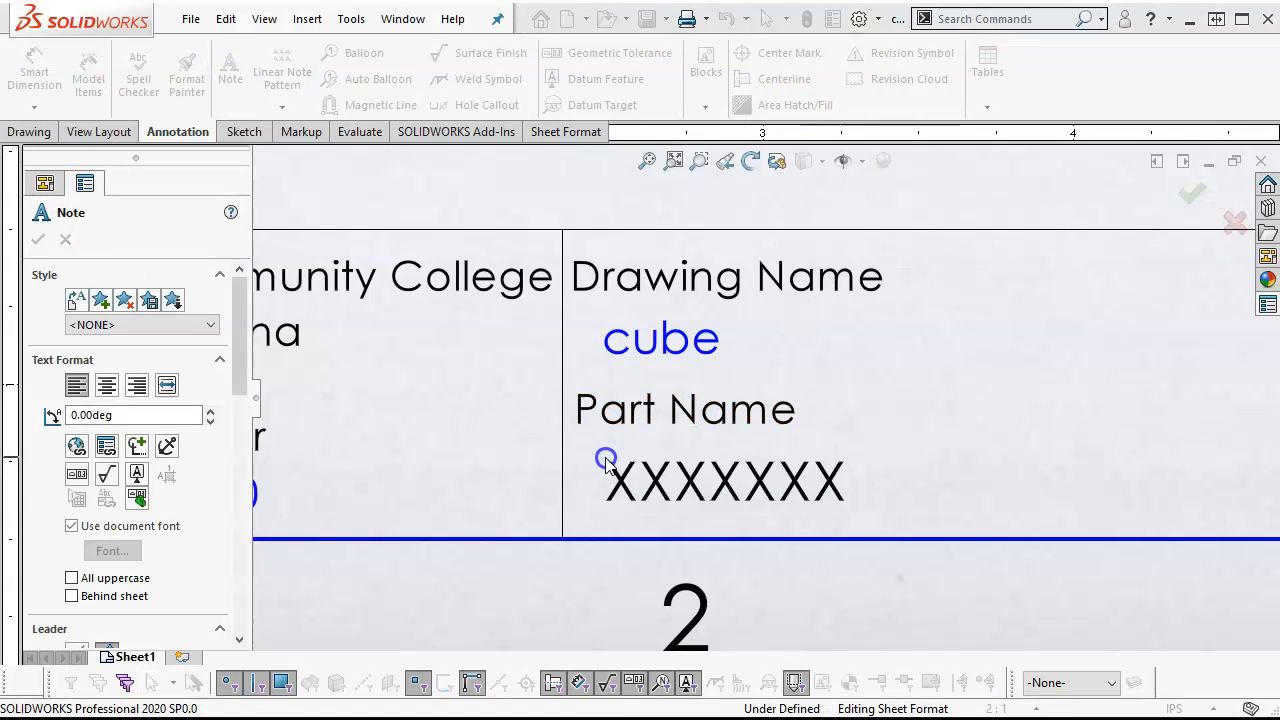
click(600, 452)
- Link the new note to the model's SW-File Name property, using the drawing view specified in Sheet Properties, and finish the Note command
click(106, 447)
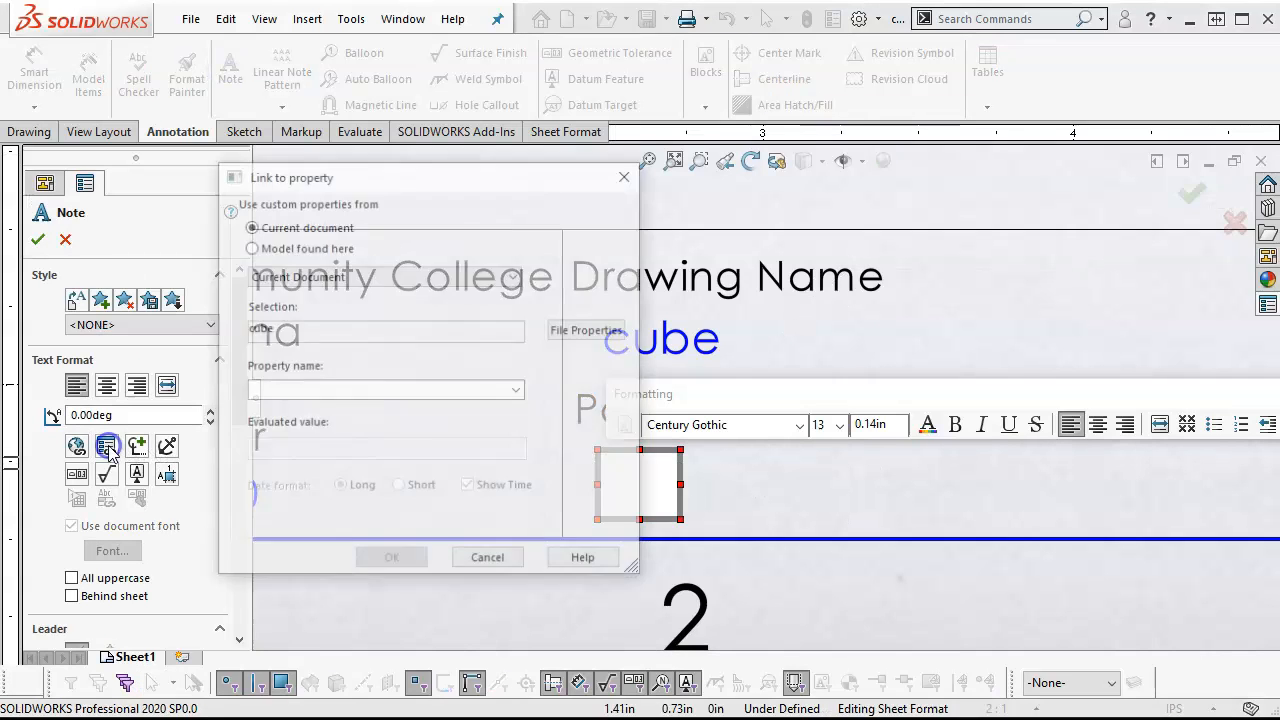
click(323, 249)
click(516, 391)
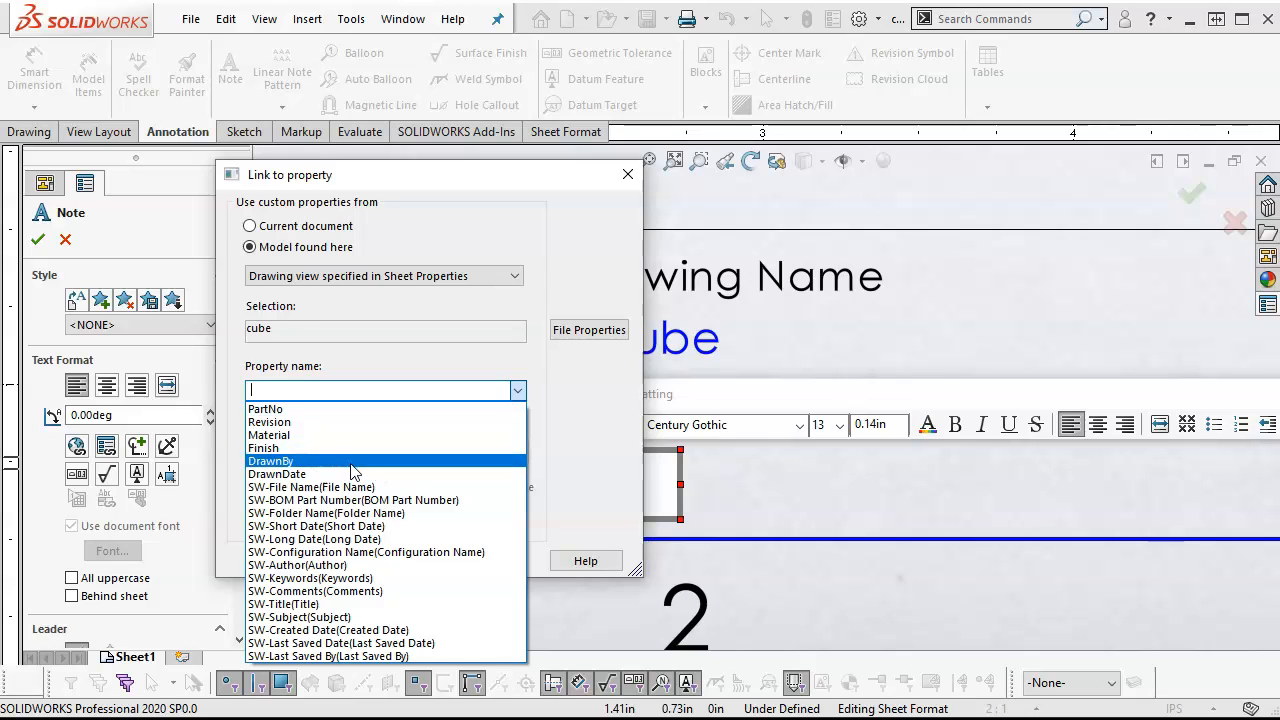
click(329, 487)
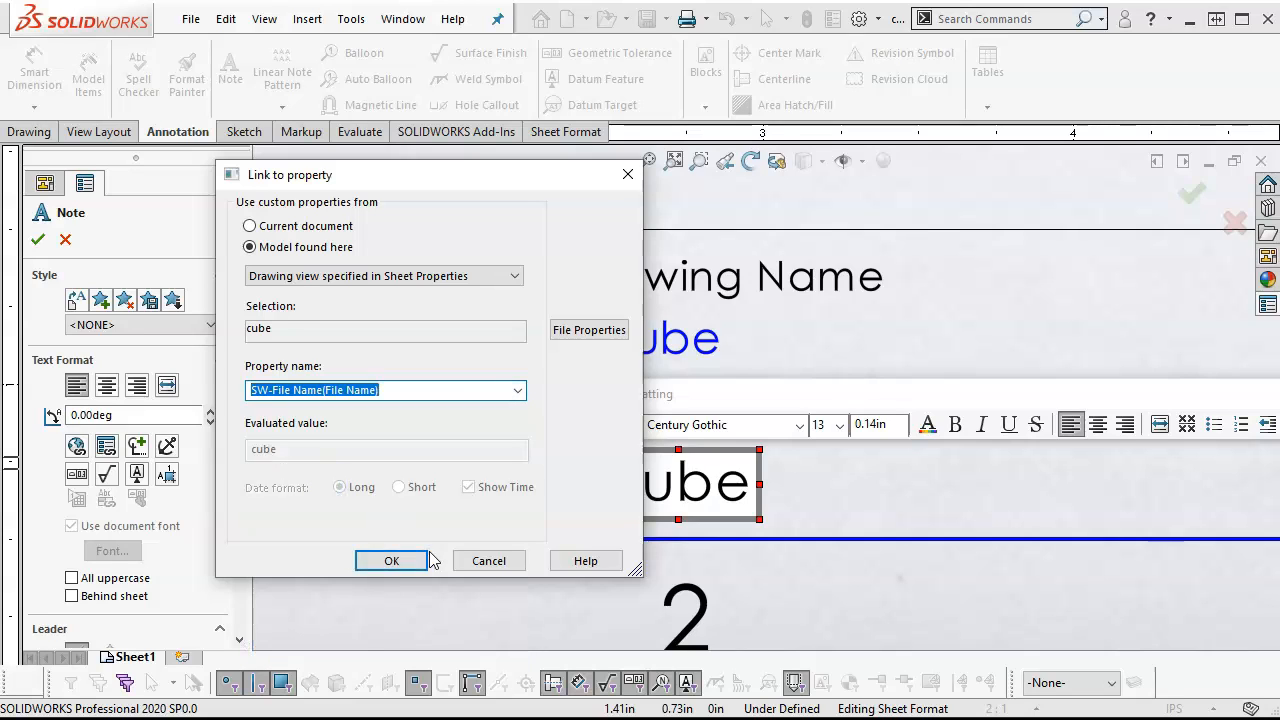
click(390, 561)
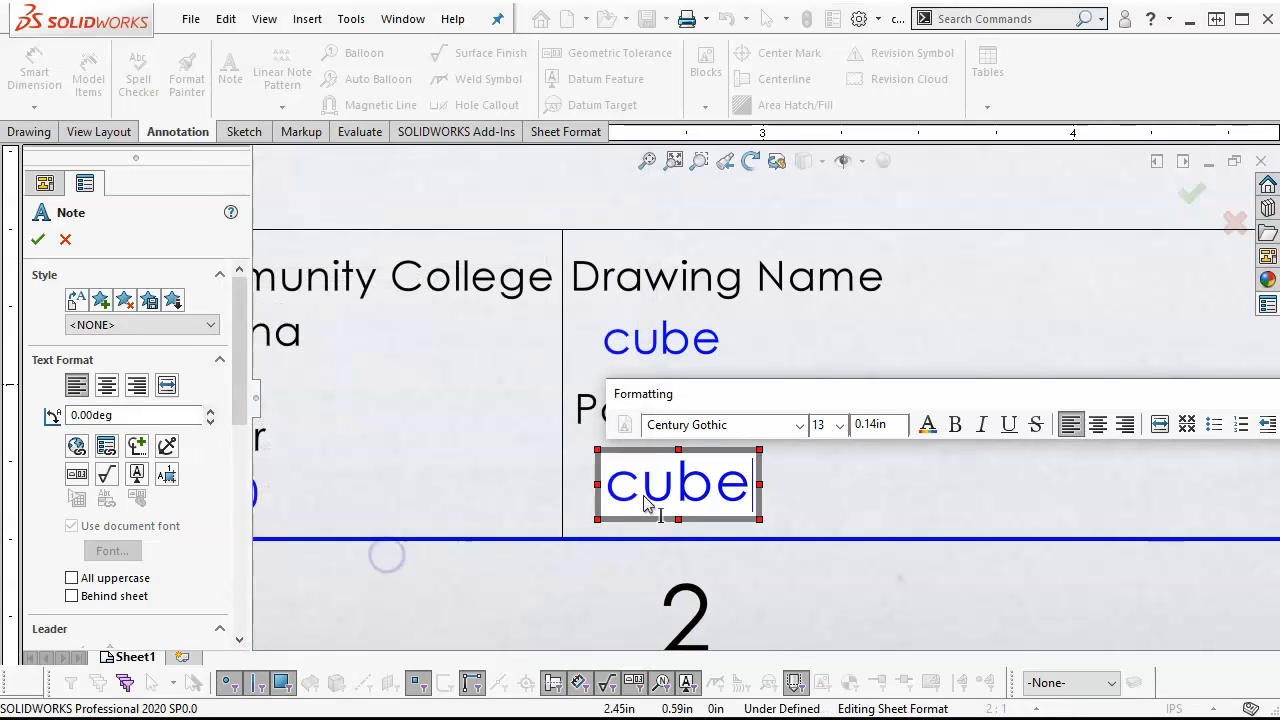
click(784, 481)
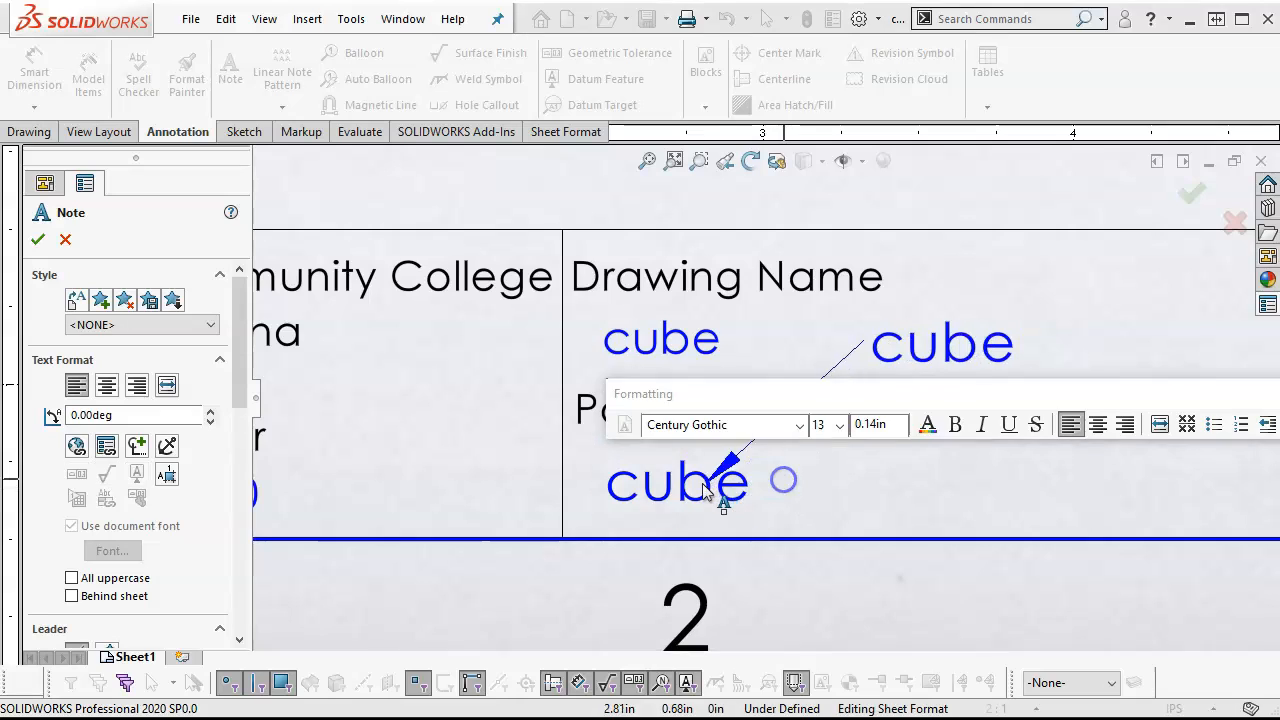
key(Escape)
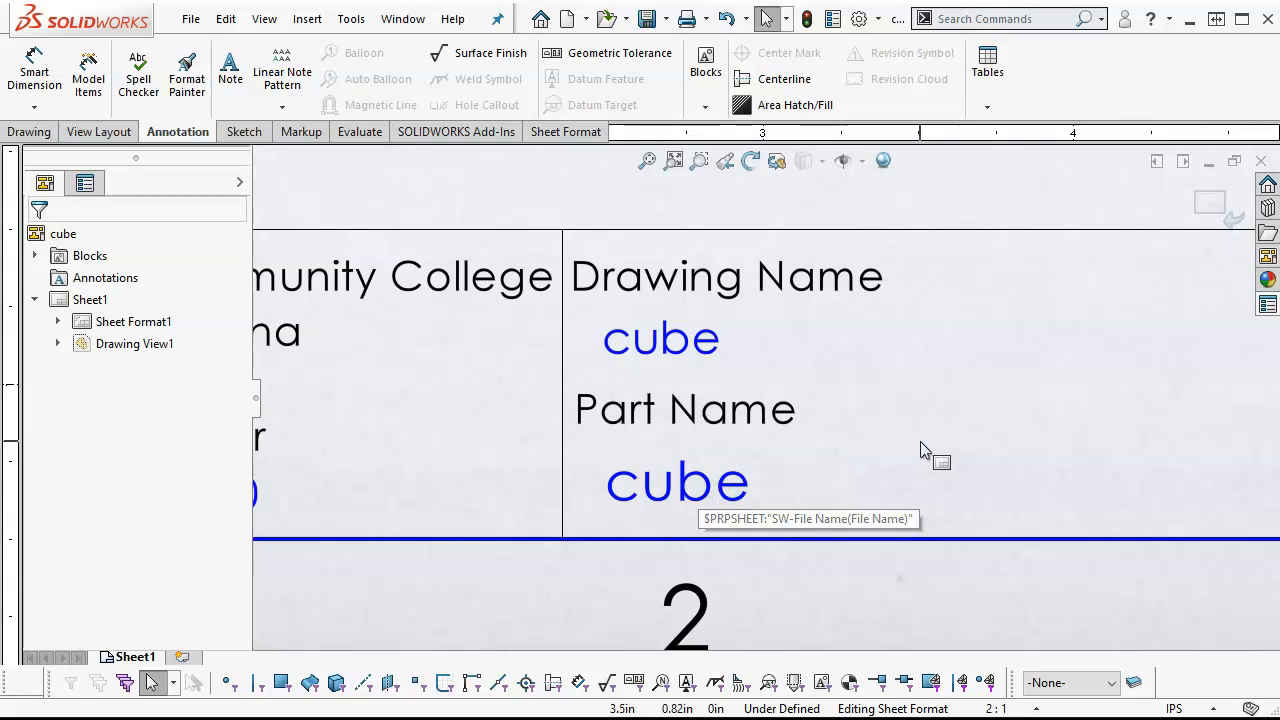
- Link the empty note below REV to the model's Revision property, using the drawing view specified in Sheet Properties
scroll(920, 445, up, 4)
scroll(921, 436, up, 3)
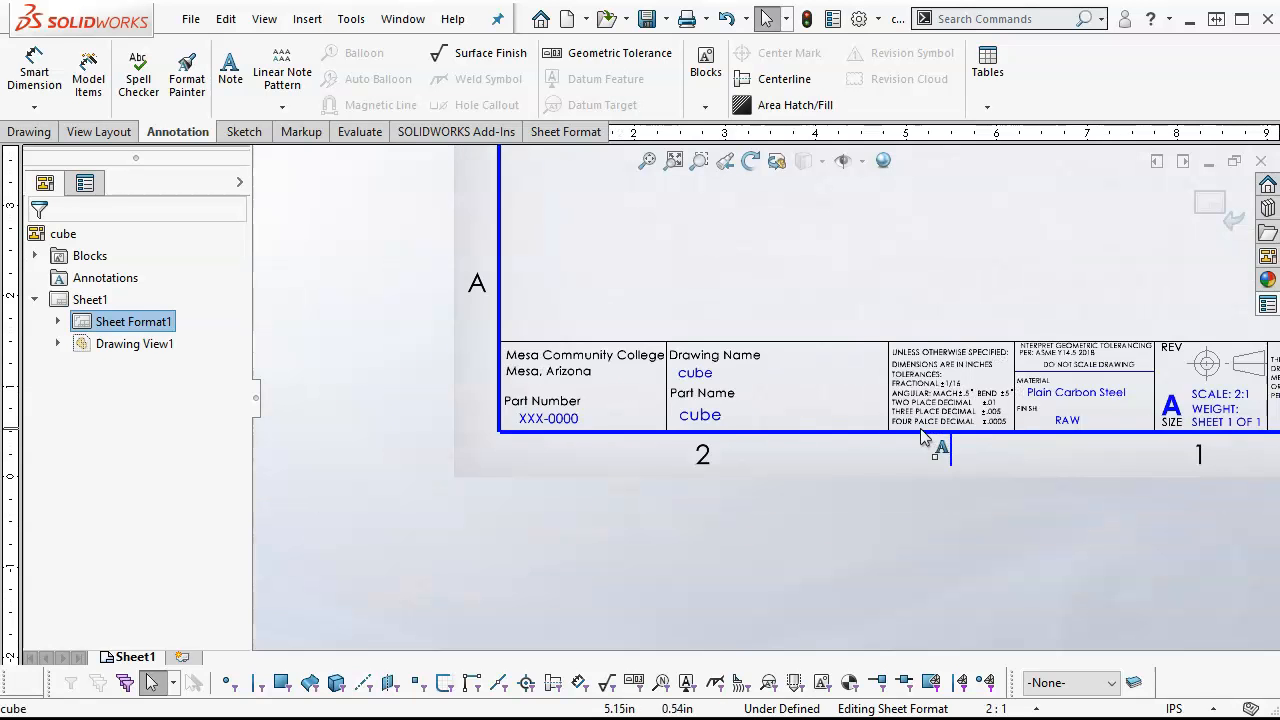
scroll(986, 403, down, 2)
scroll(1100, 410, down, 2)
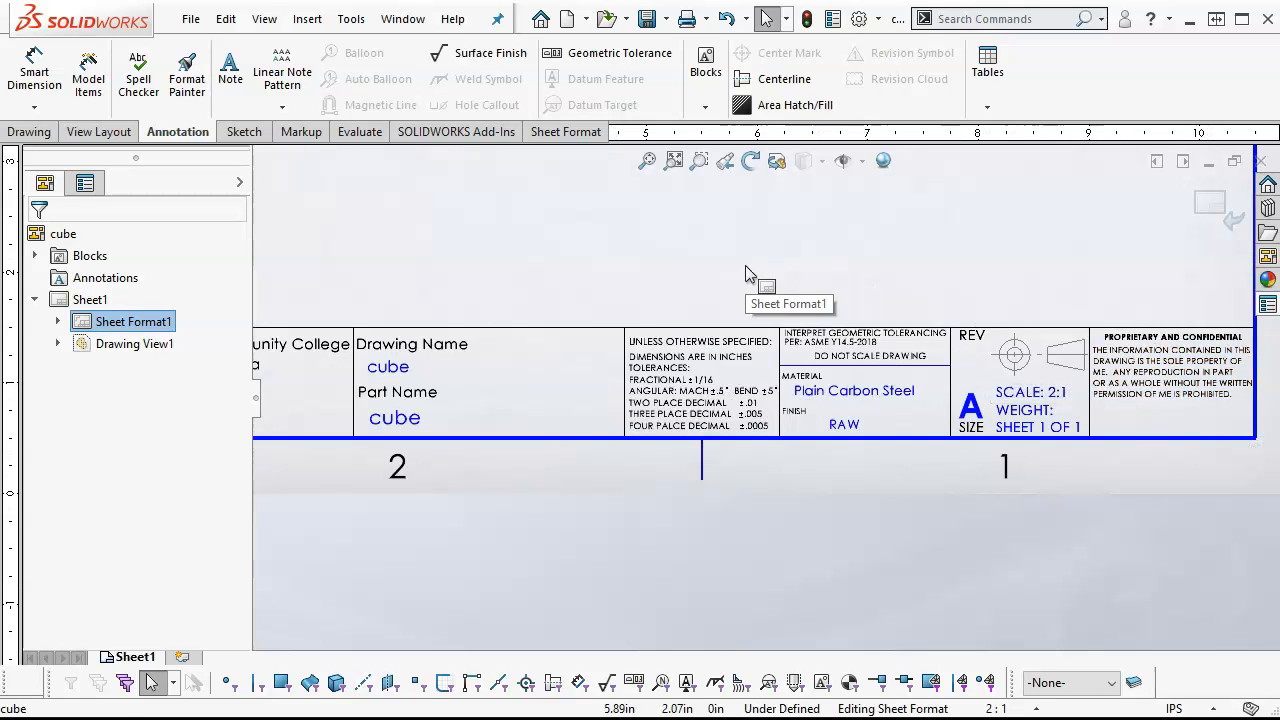
scroll(881, 358, down, 2)
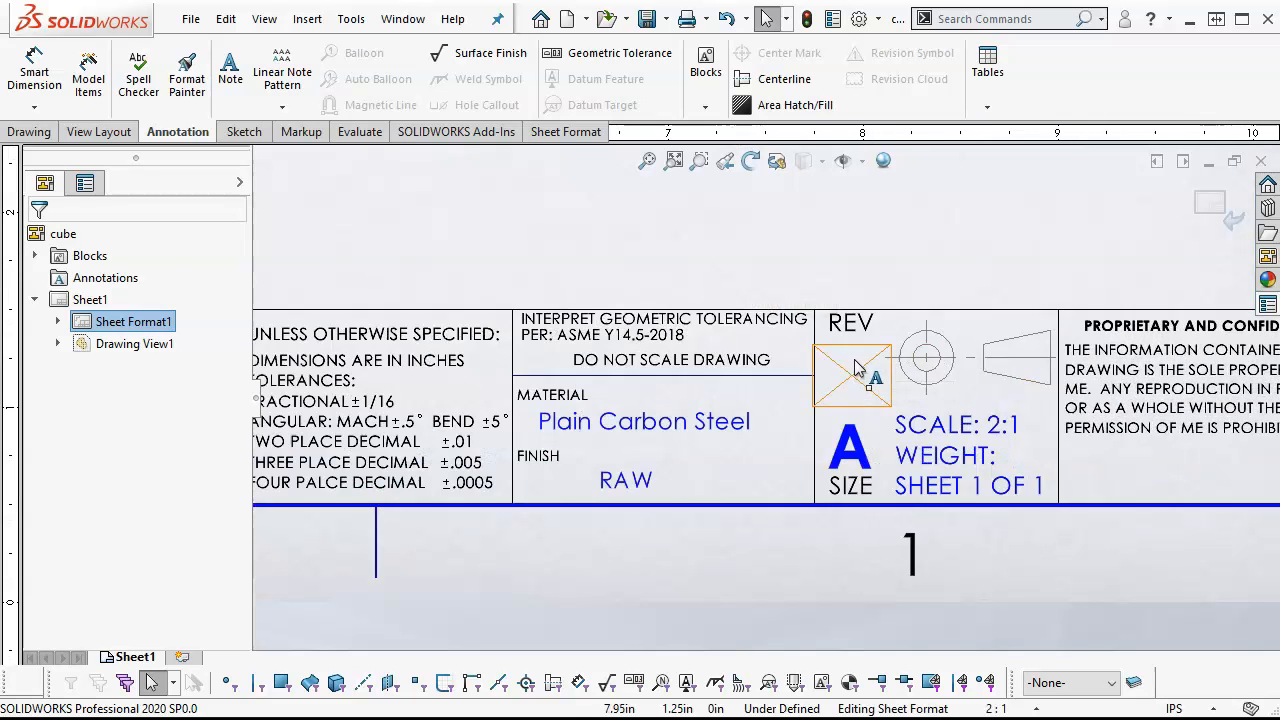
click(850, 375)
double_click(850, 375)
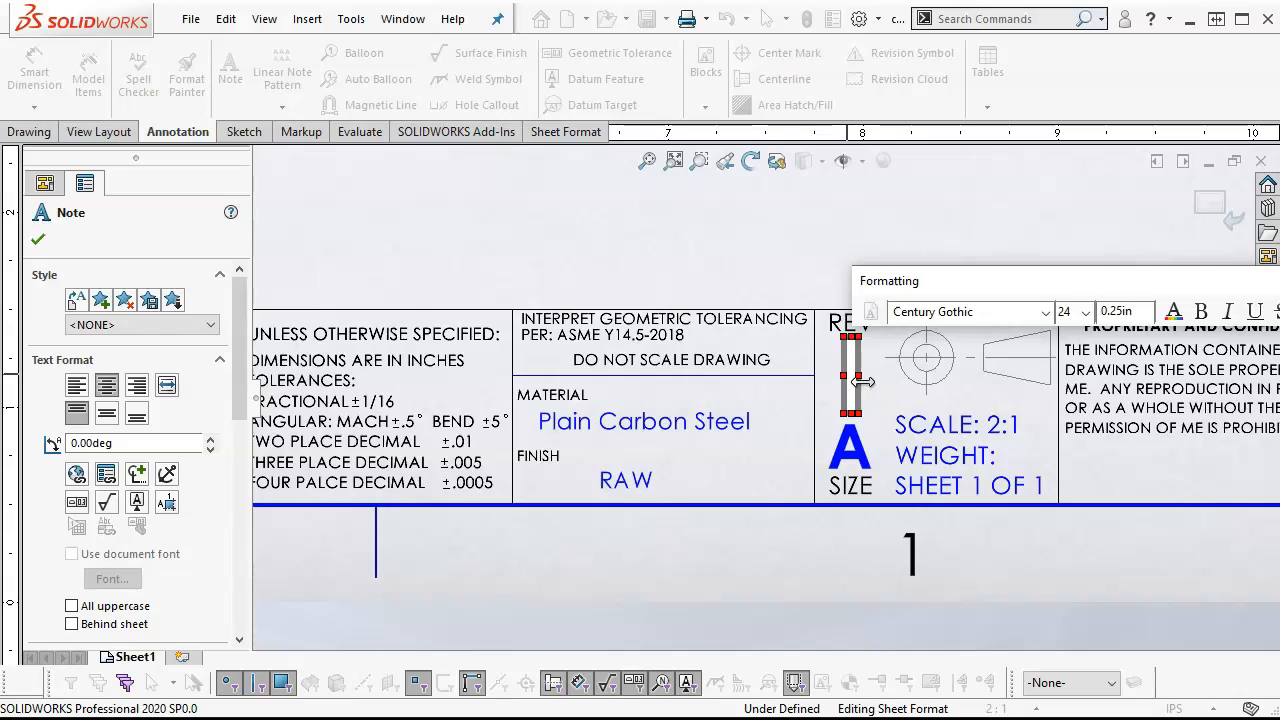
click(107, 477)
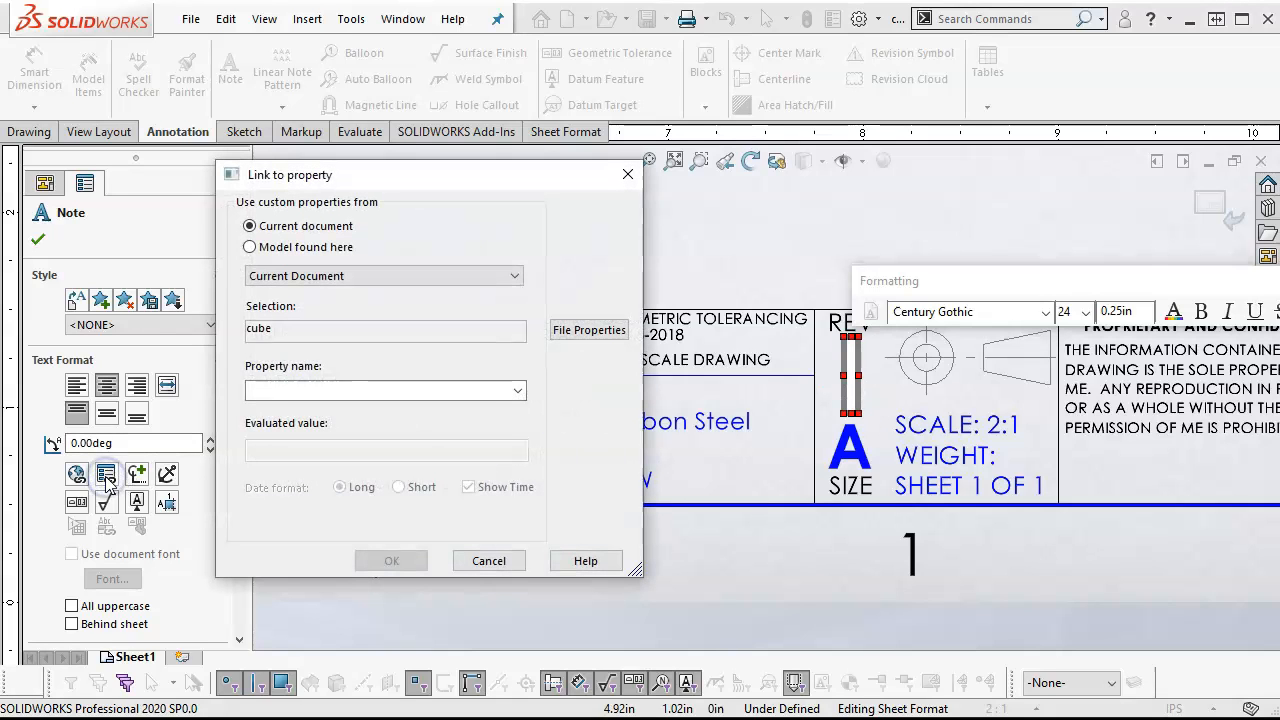
click(309, 247)
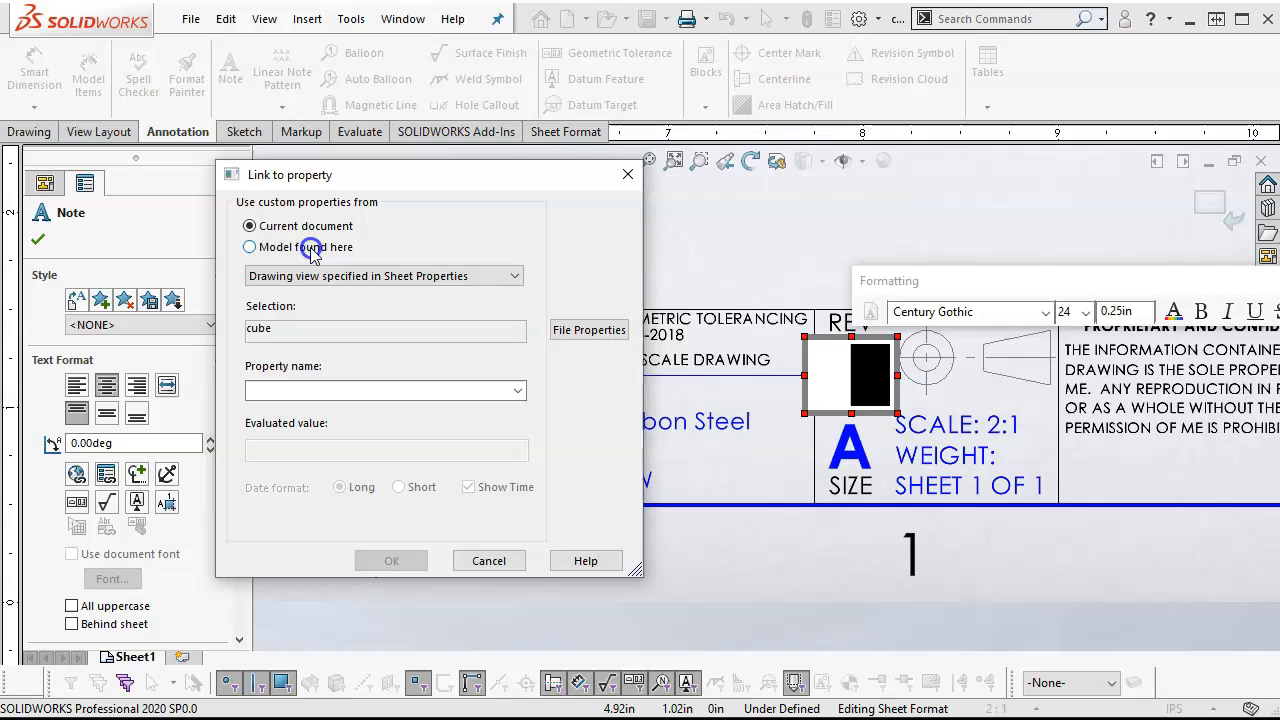
click(508, 387)
click(312, 424)
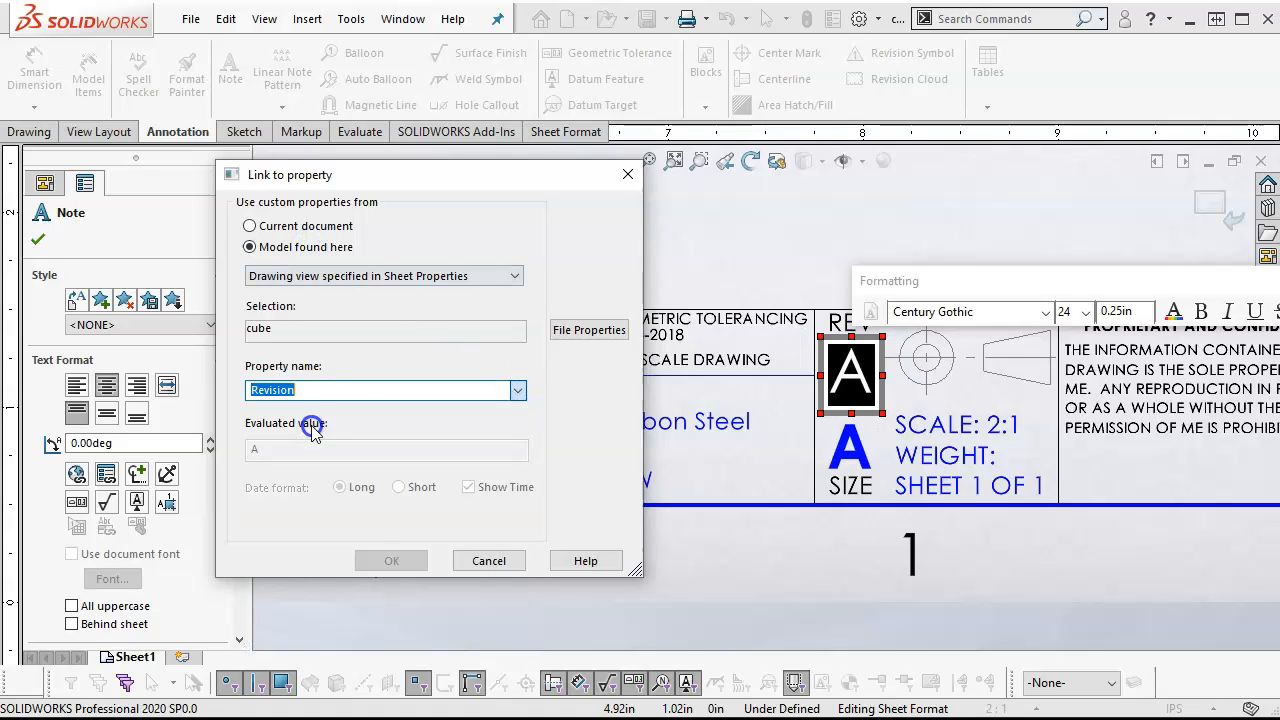
click(392, 558)
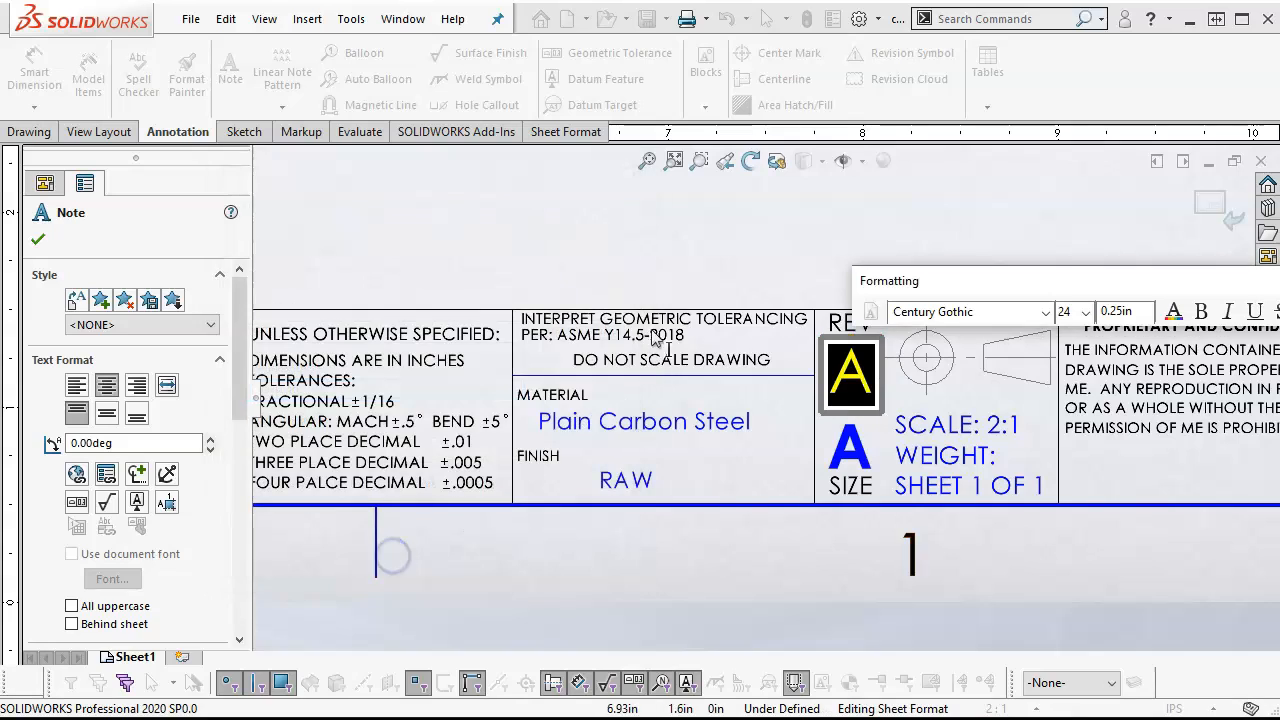
click(651, 214)
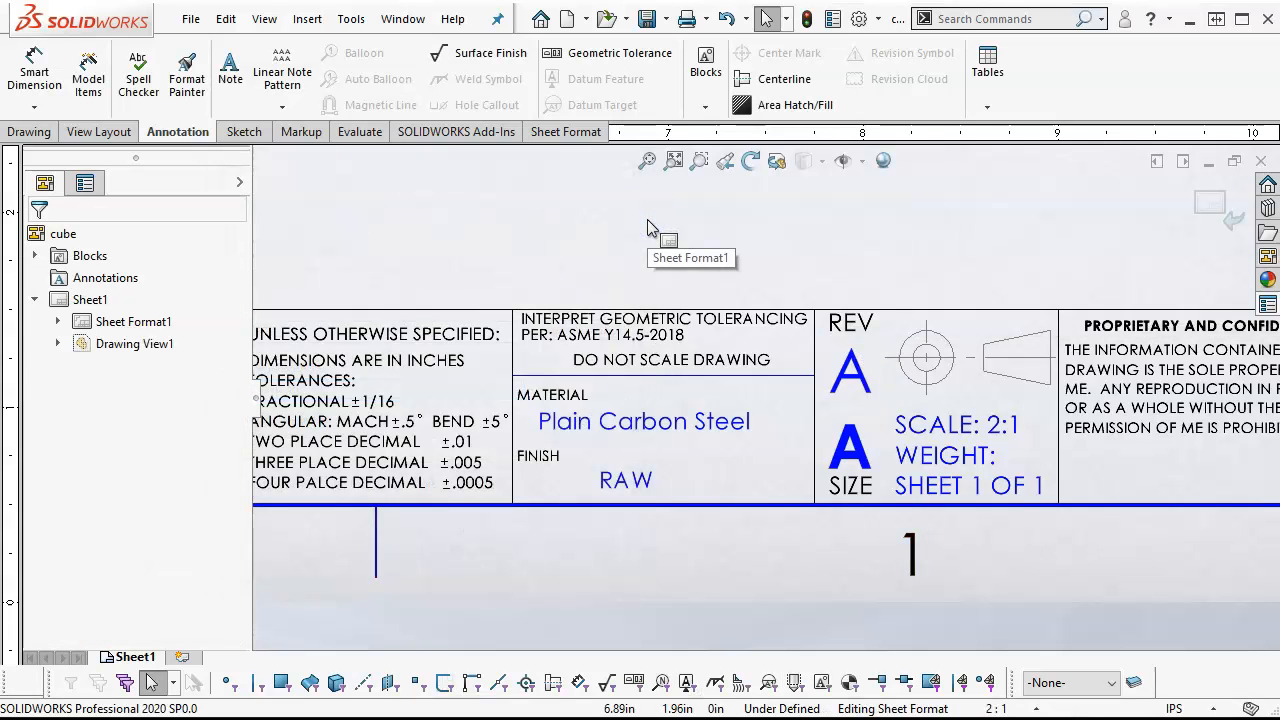
click(866, 217)
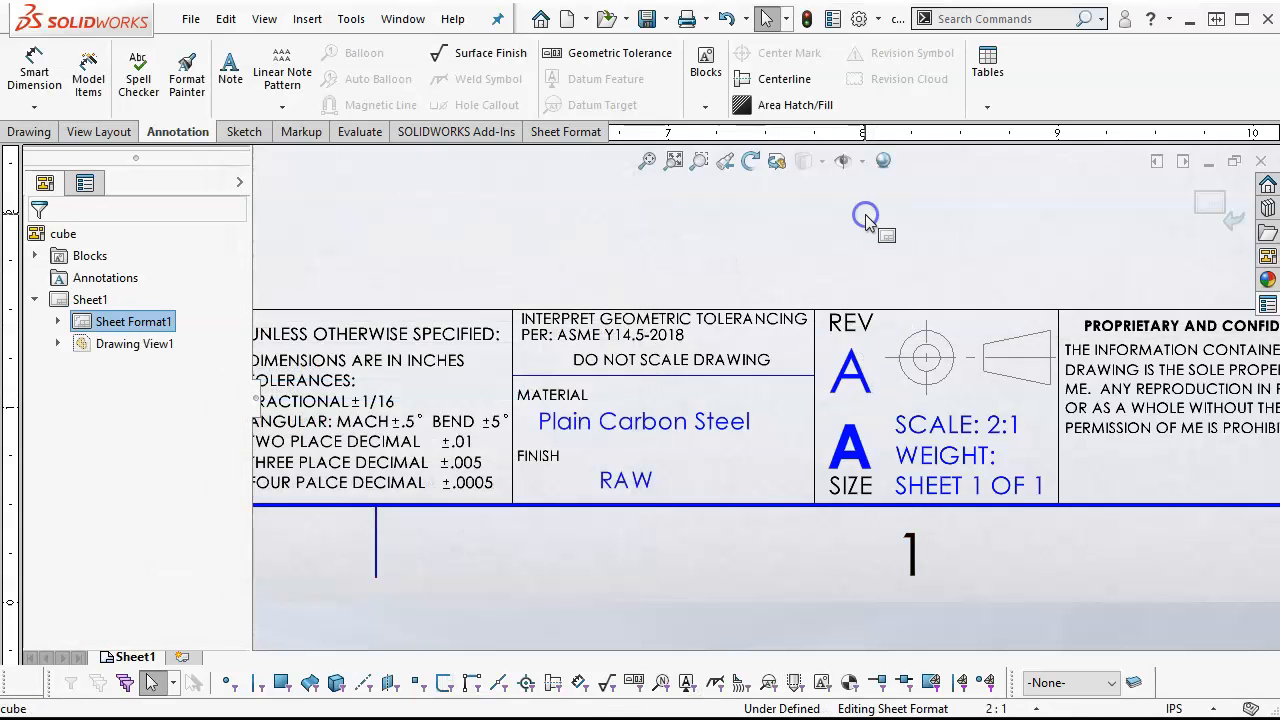
- Examine the relations and parameters of the horizontal line between DO NOT SCALE DRAWING and MATERIAL
scroll(866, 217, up, 8)
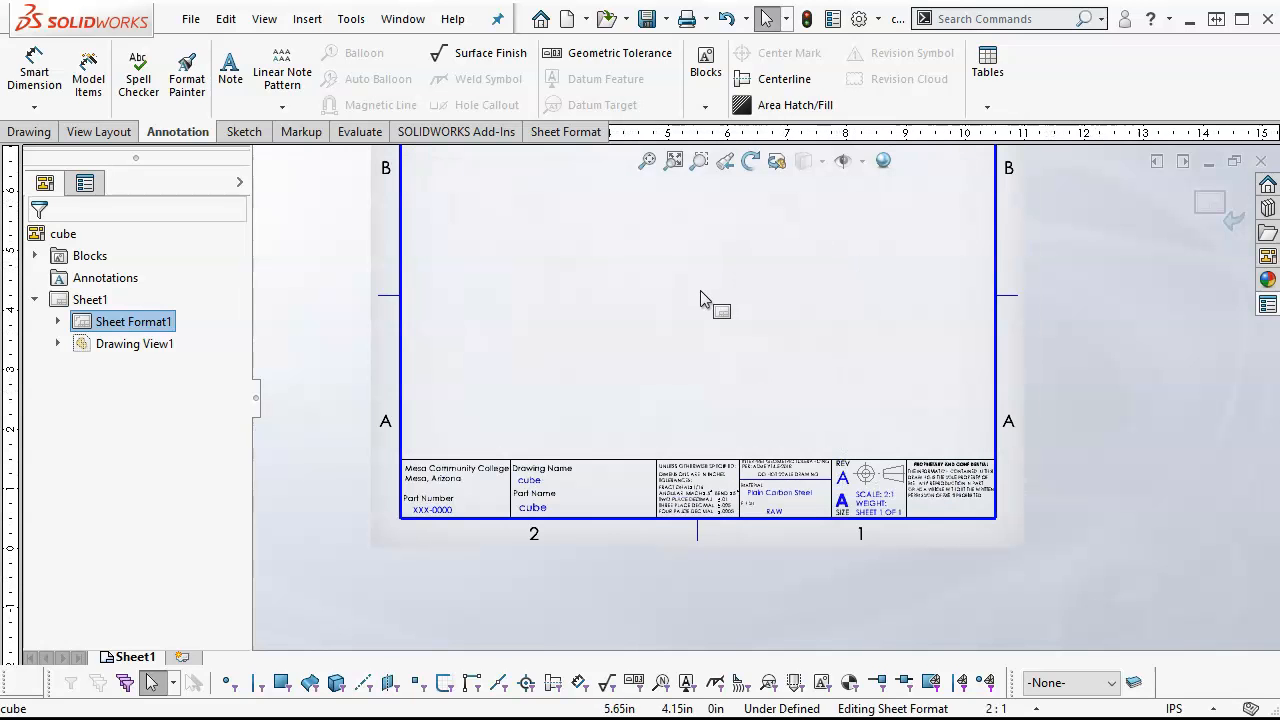
scroll(704, 300, down, 1)
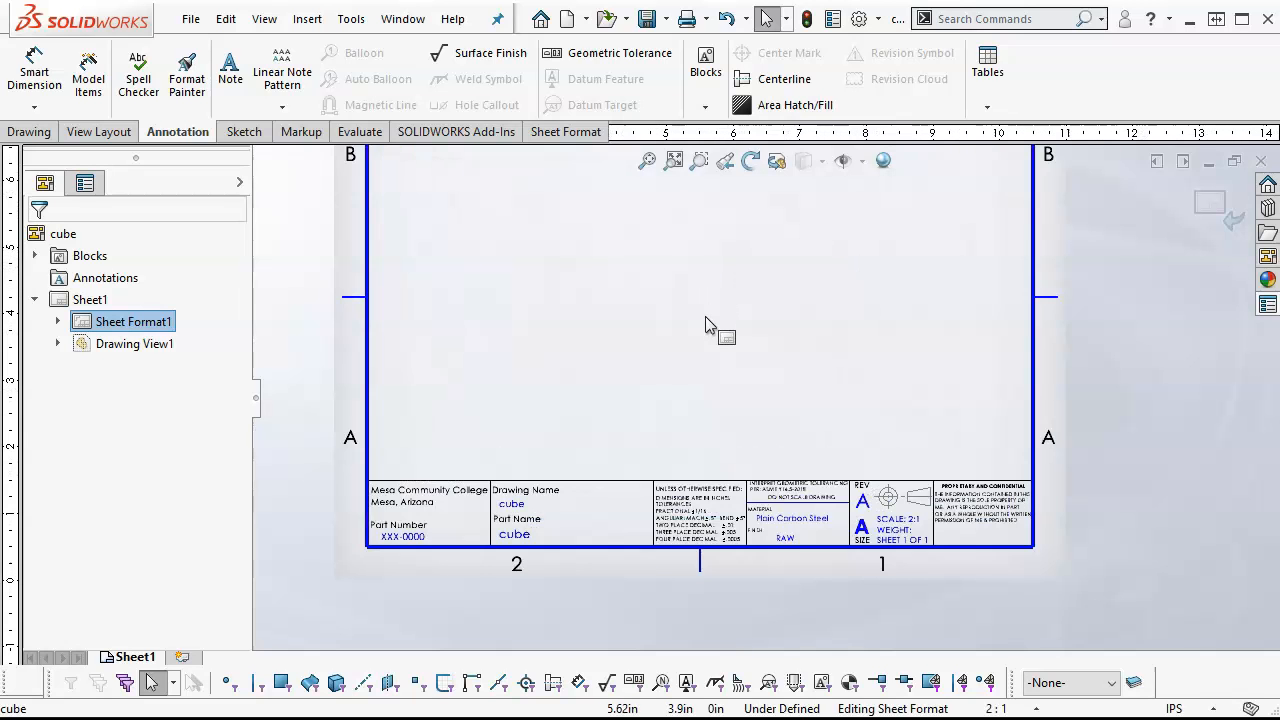
scroll(838, 566, down, 5)
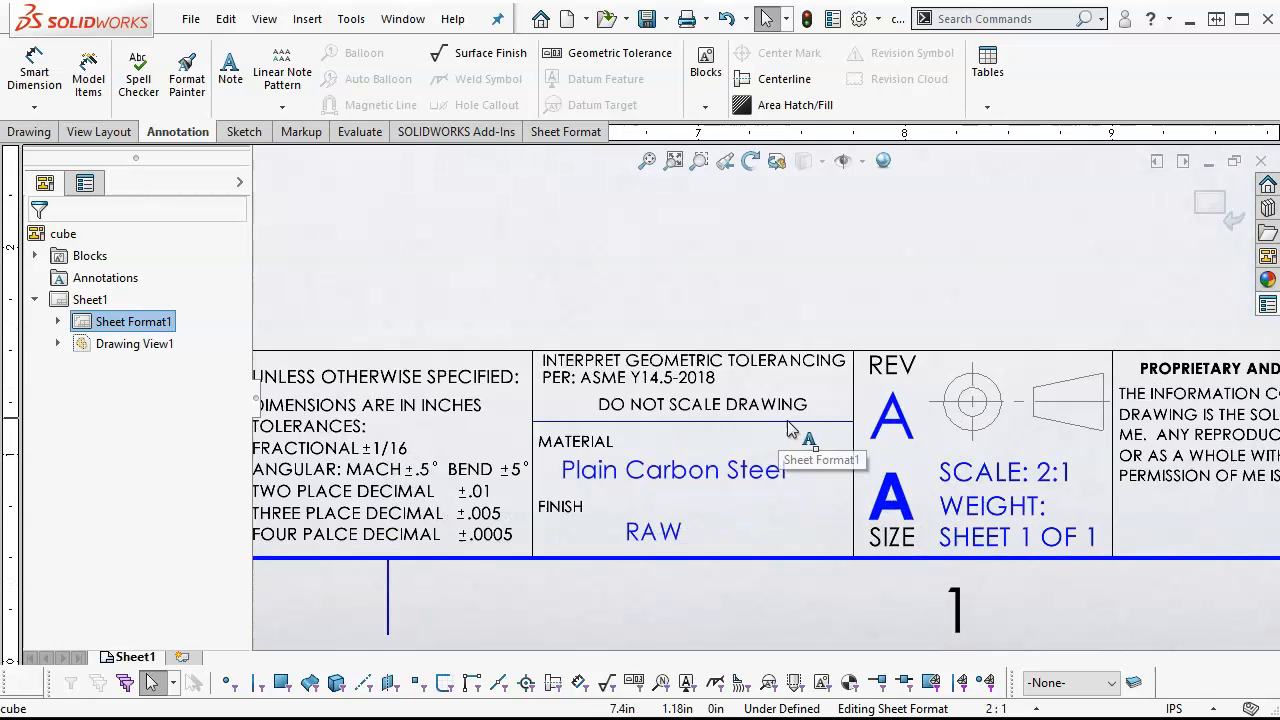
scroll(797, 444, down, 1)
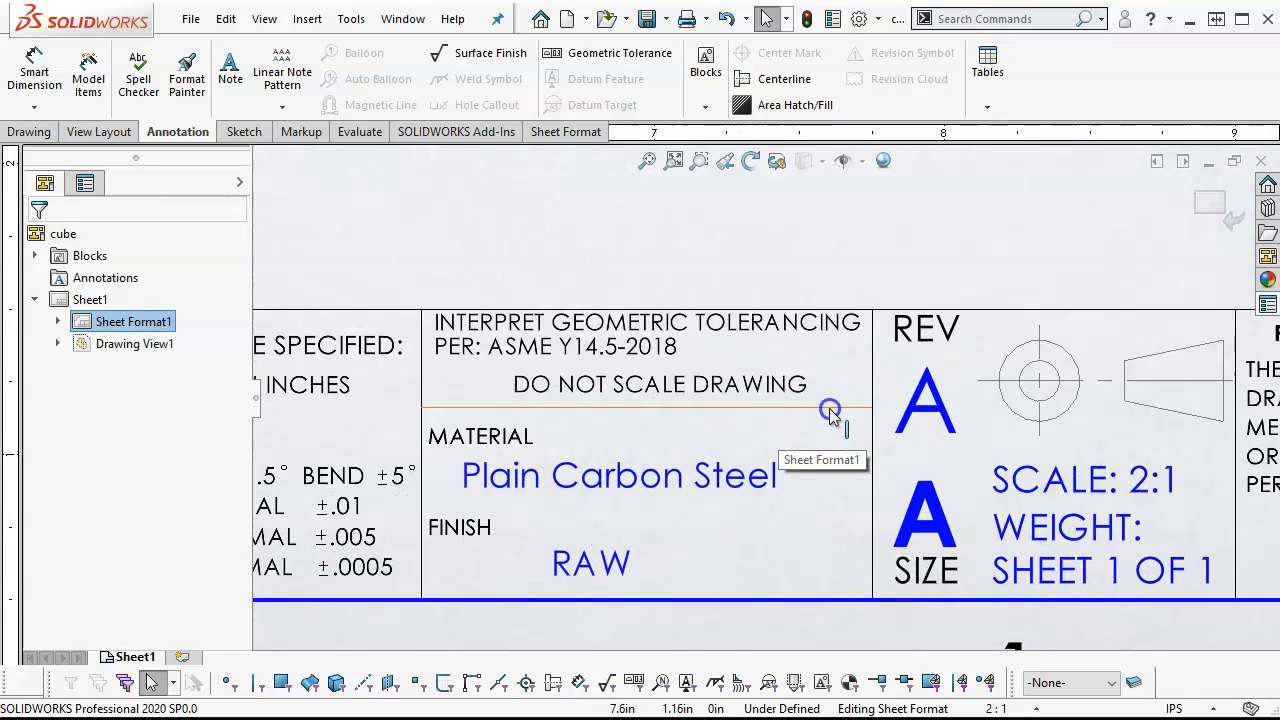
click(828, 409)
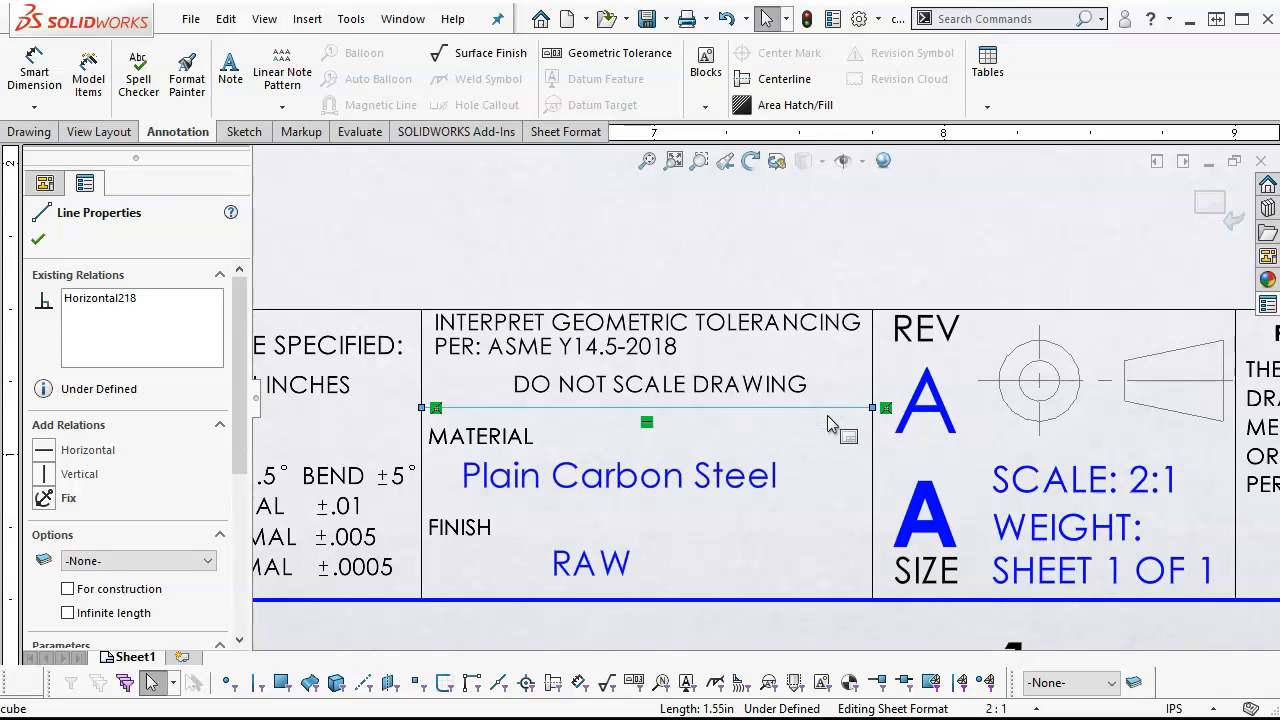
drag(238, 396, 236, 552)
click(82, 360)
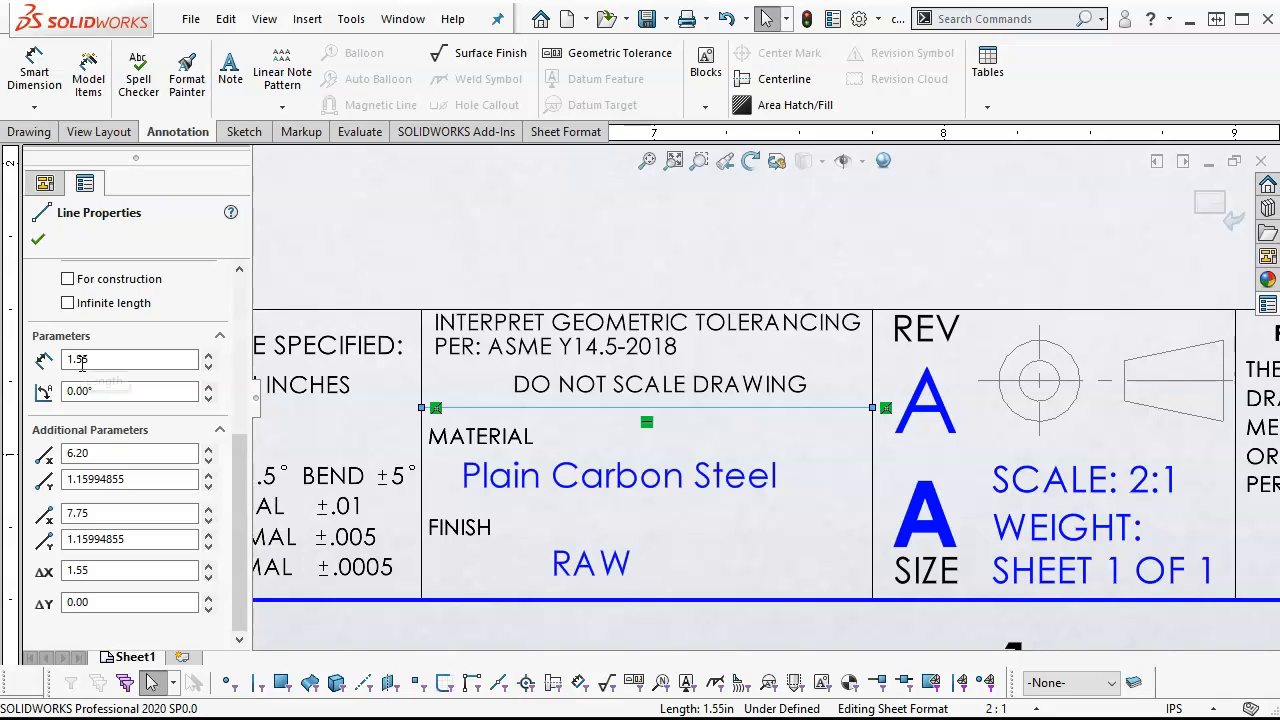
click(445, 255)
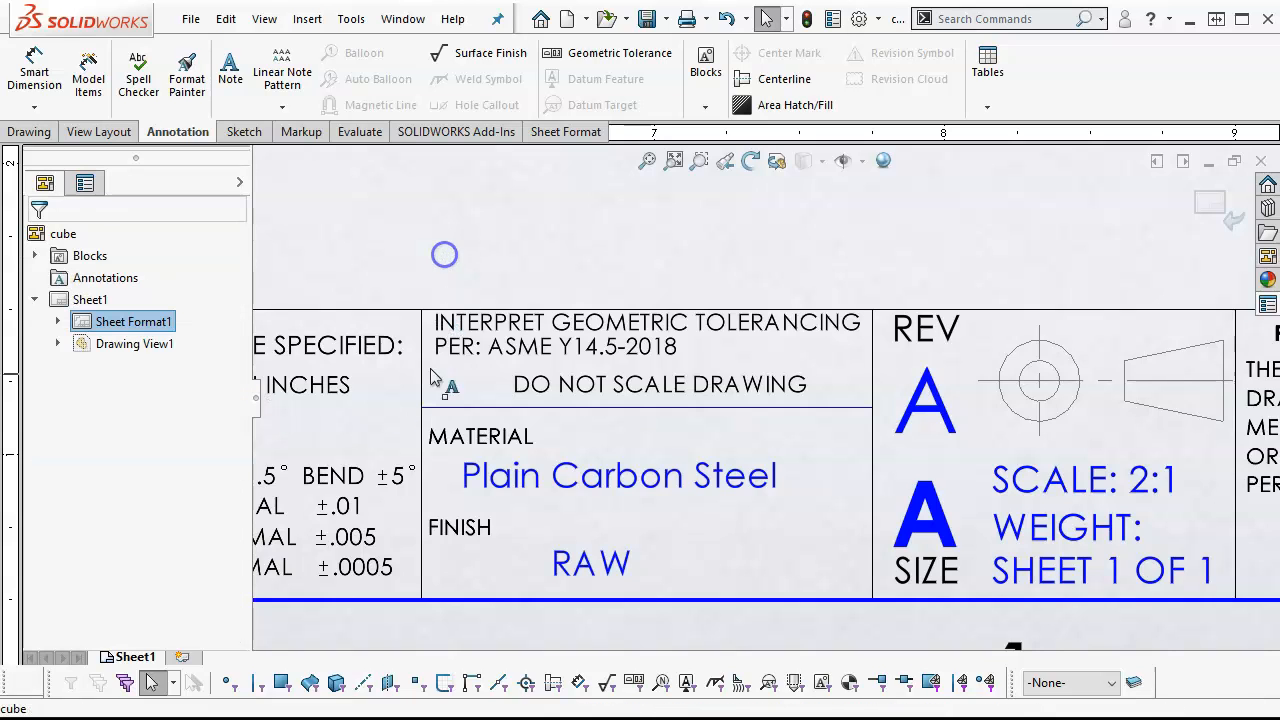
- Add a Fix relation to the right endpoint of the horizontal line above MATERIAL
click(422, 408)
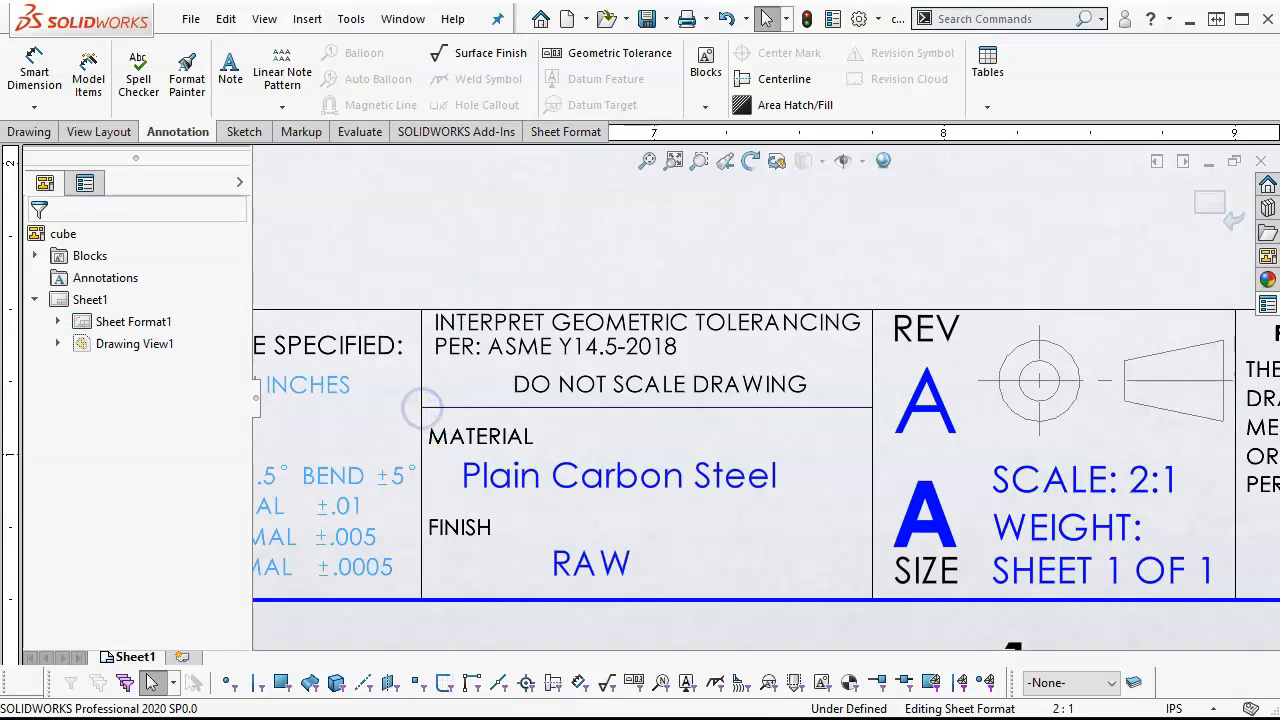
click(872, 409)
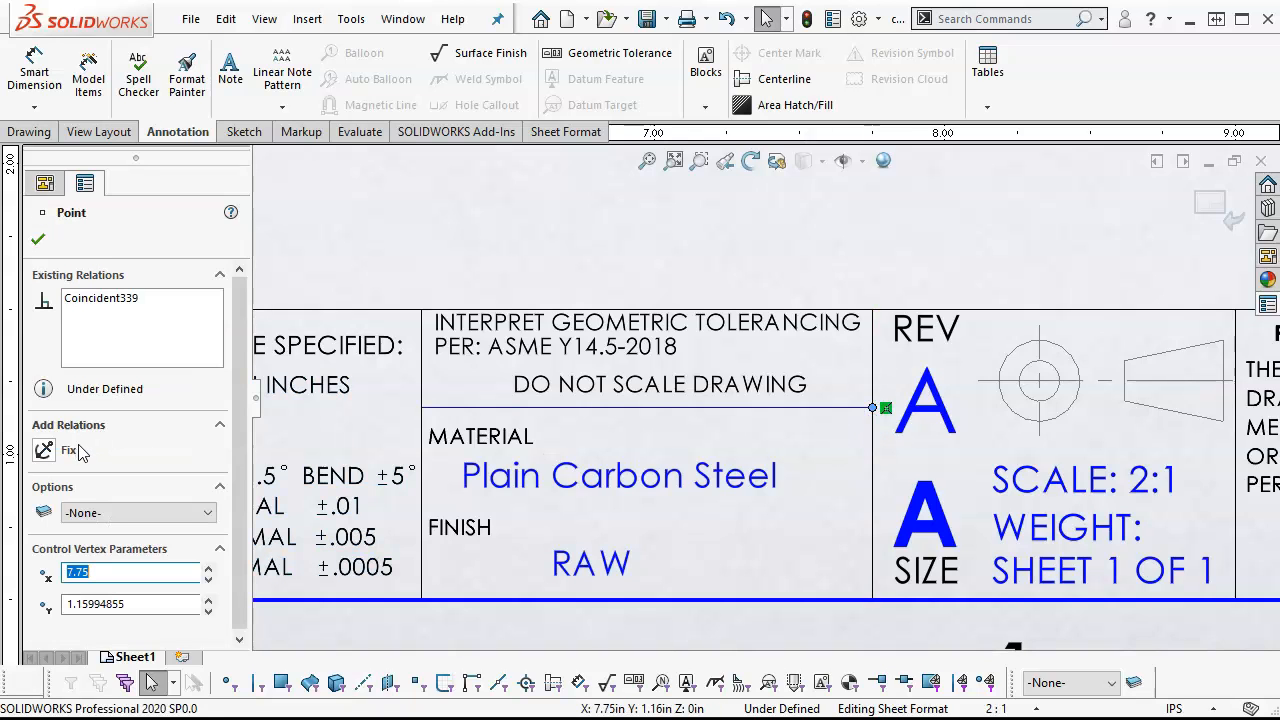
click(45, 451)
click(624, 251)
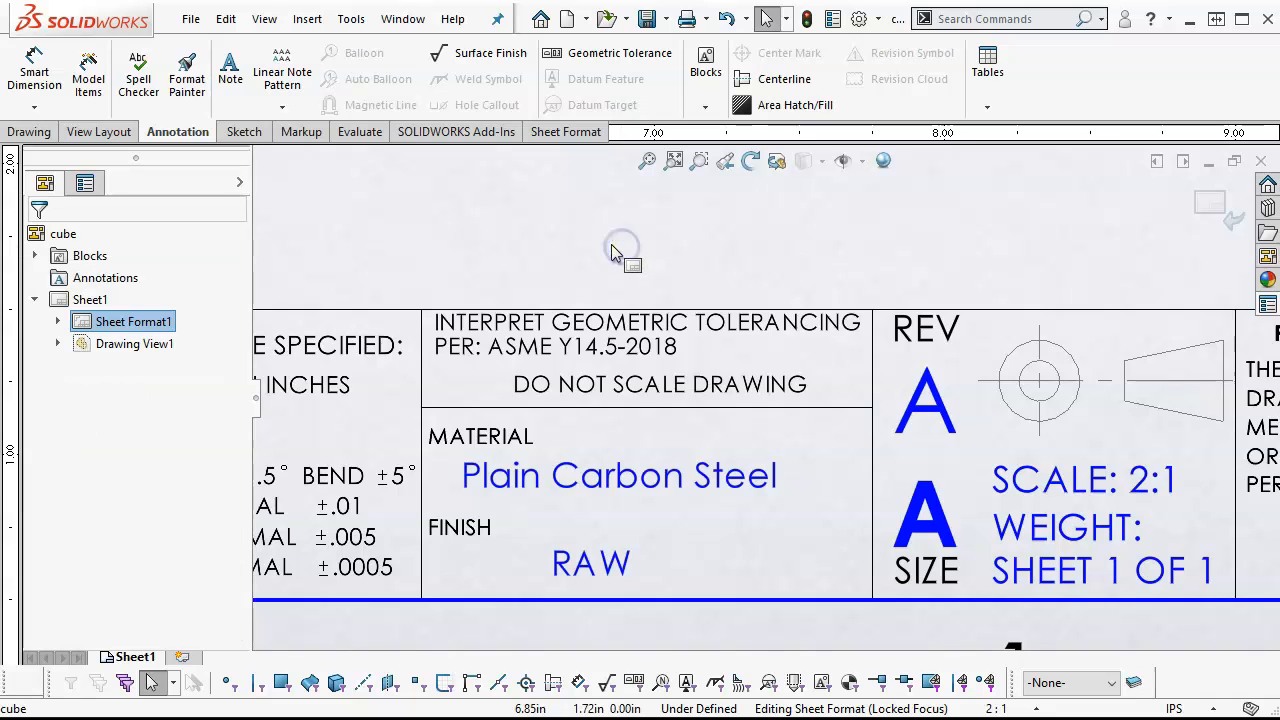
- Add a Fix relation to the lower-right corner point of the sheet border
scroll(619, 257, up, 3)
scroll(619, 247, up, 4)
scroll(619, 247, up, 1)
scroll(619, 247, down, 2)
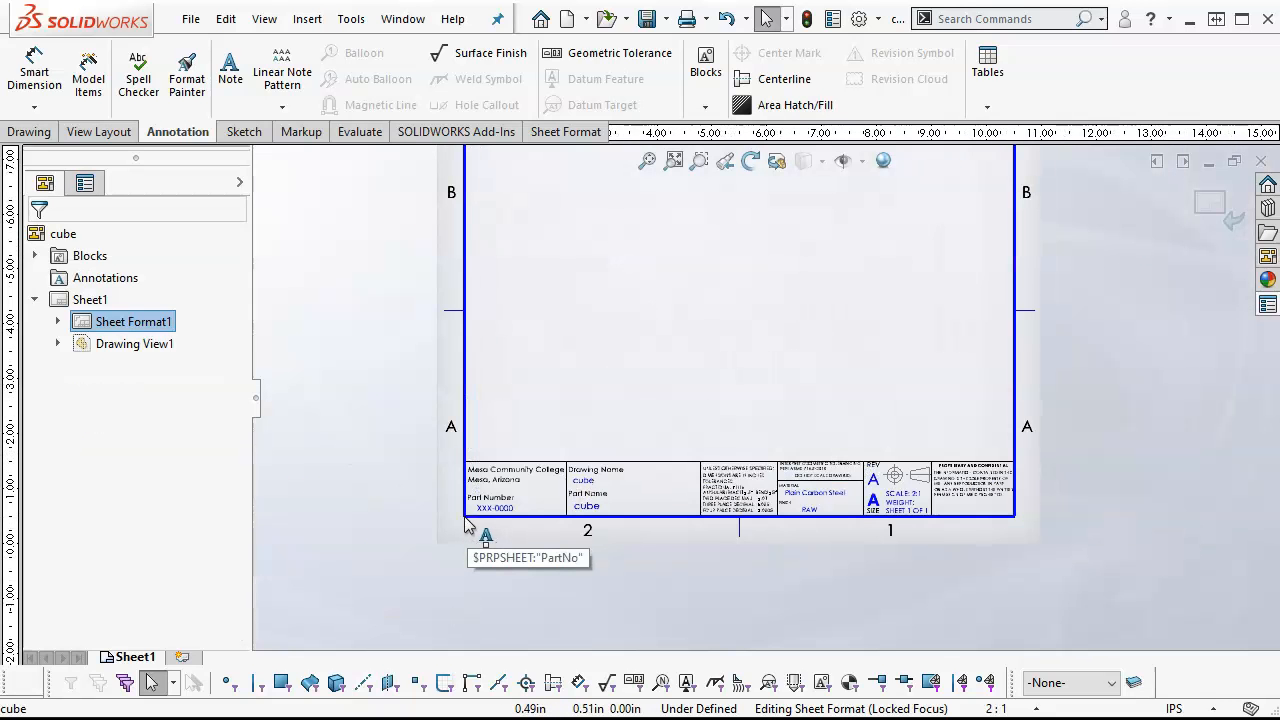
click(1014, 517)
click(45, 450)
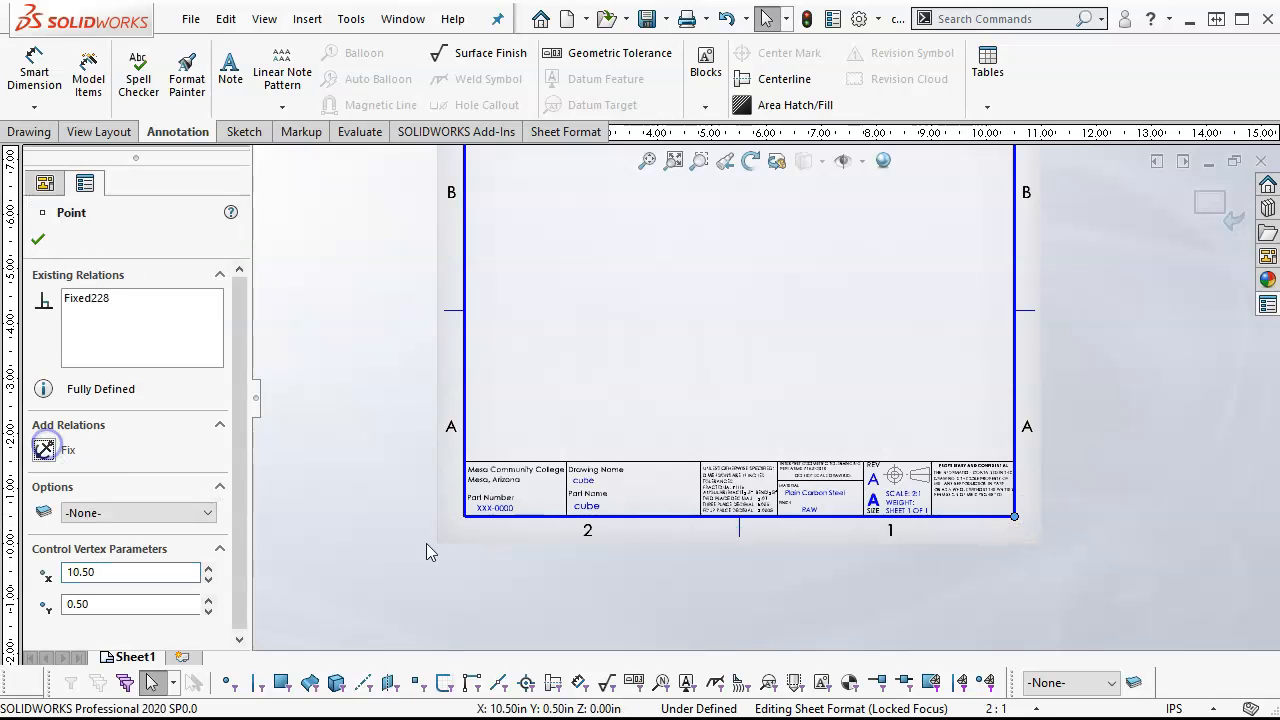
- Add a Fix relation to the lower-left corner point of the sheet border beside Part Number
click(466, 517)
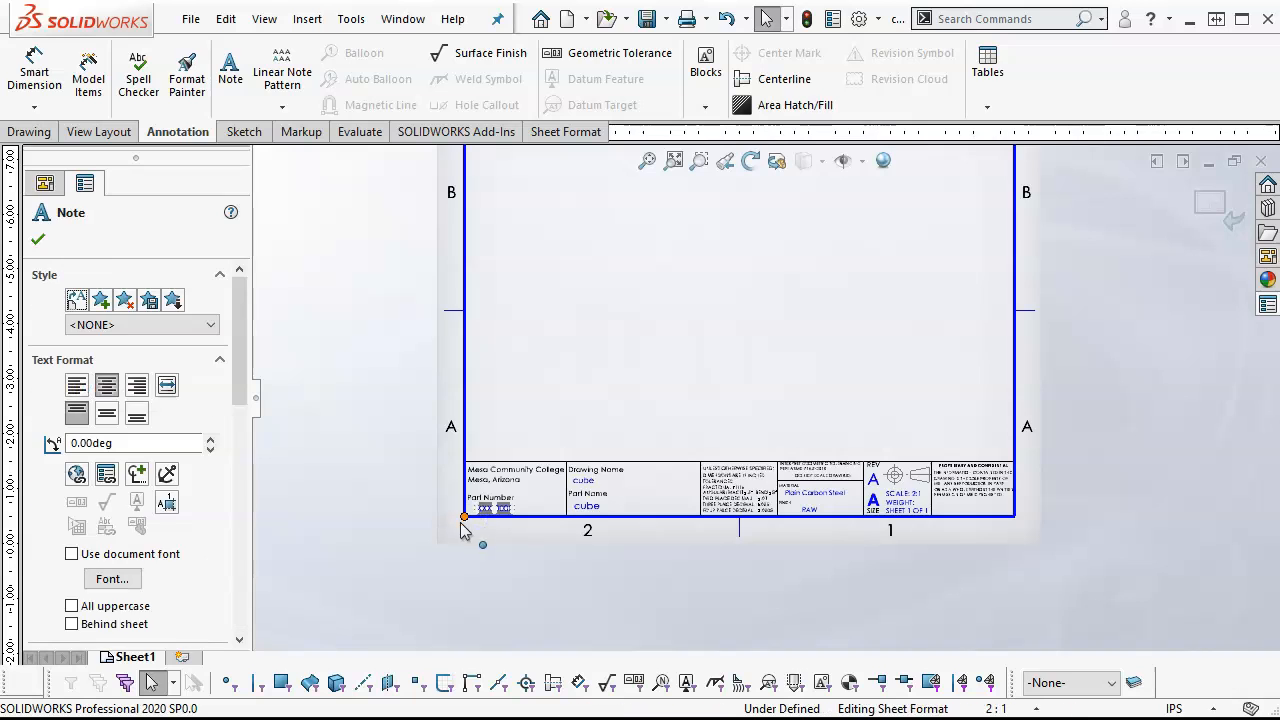
scroll(483, 528, down, 3)
click(559, 467)
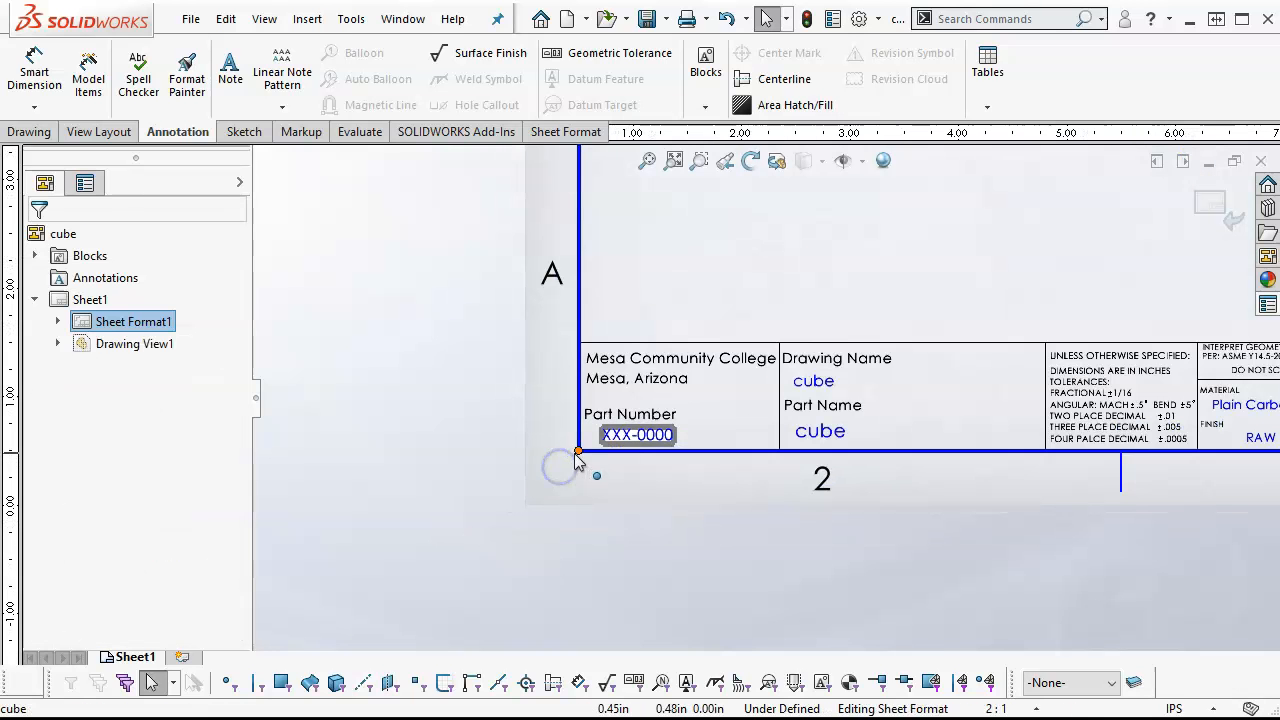
click(578, 450)
click(45, 450)
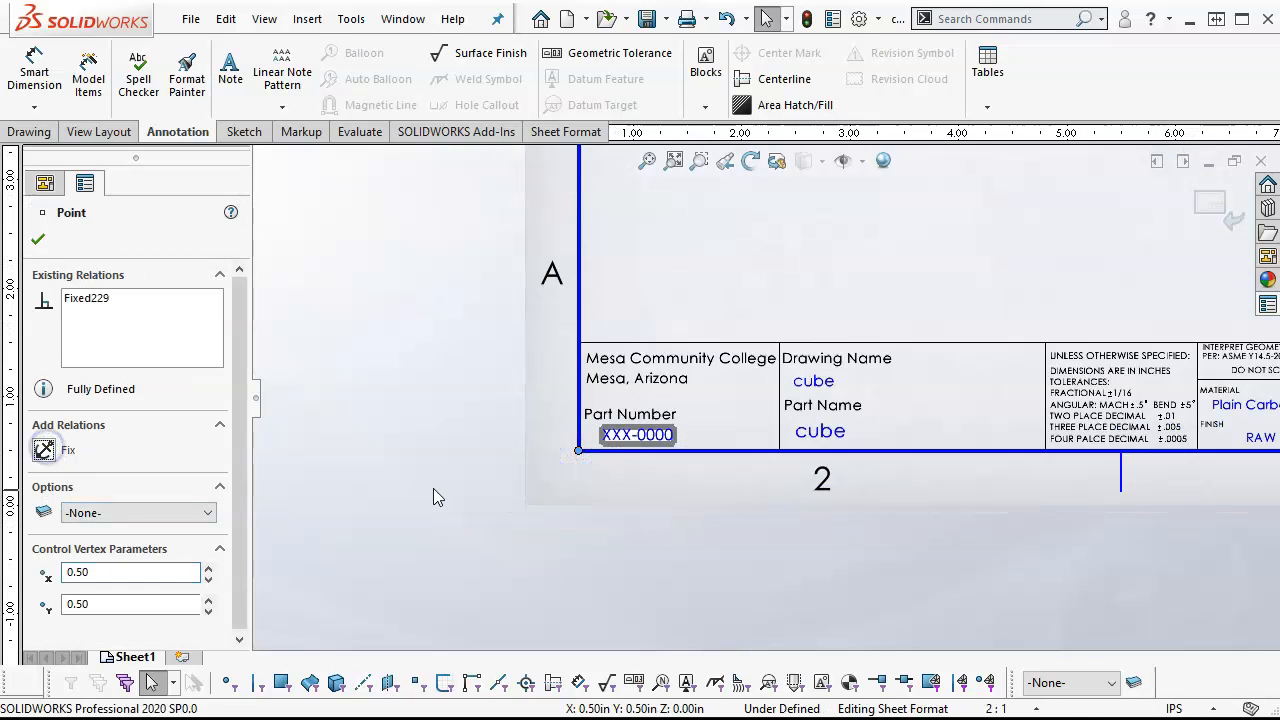
- Display the Line Format commands in the Customize dialog and try adding Line Color to the Sketch toolbar
click(432, 488)
scroll(847, 300, up, 5)
scroll(847, 296, up, 3)
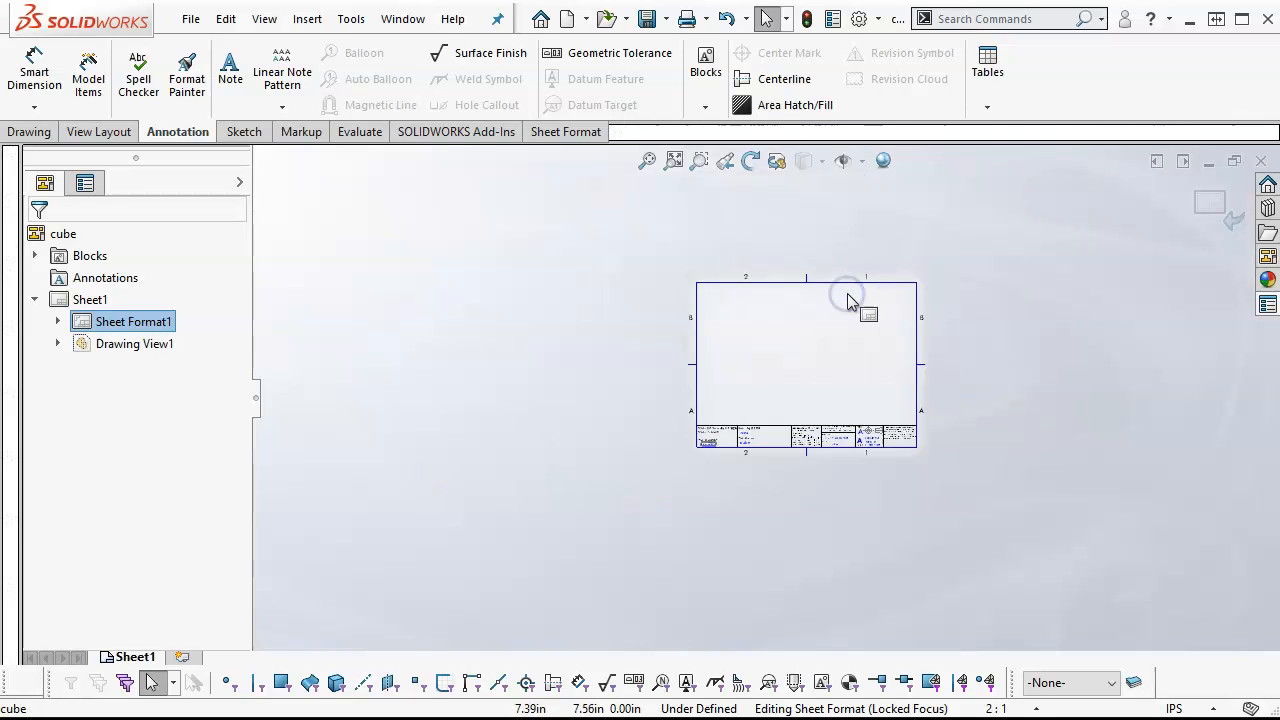
scroll(849, 295, down, 4)
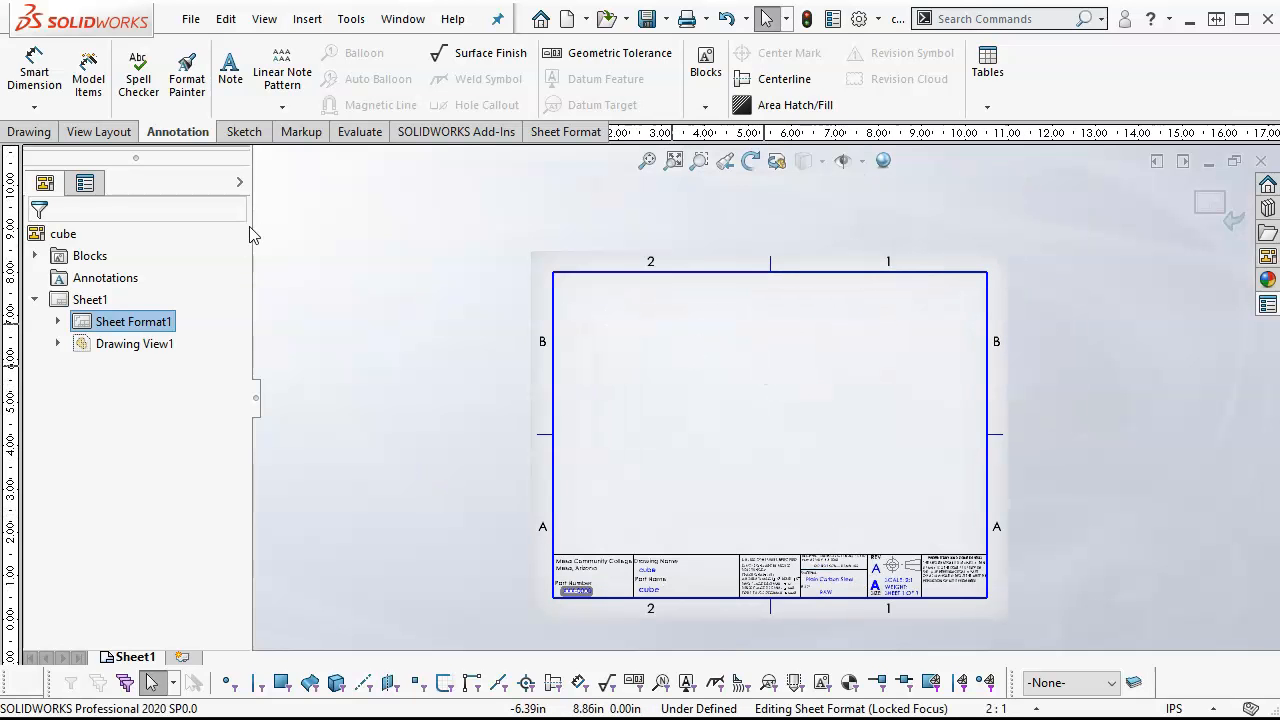
click(241, 133)
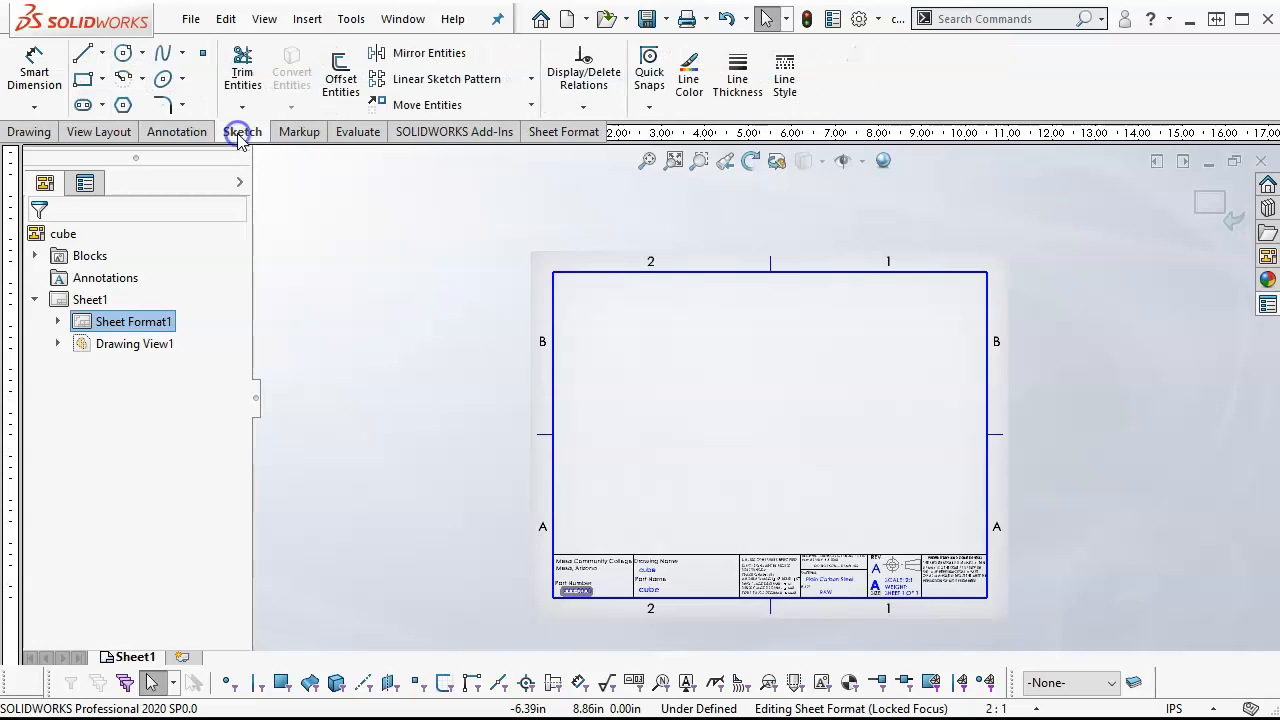
right_click(864, 65)
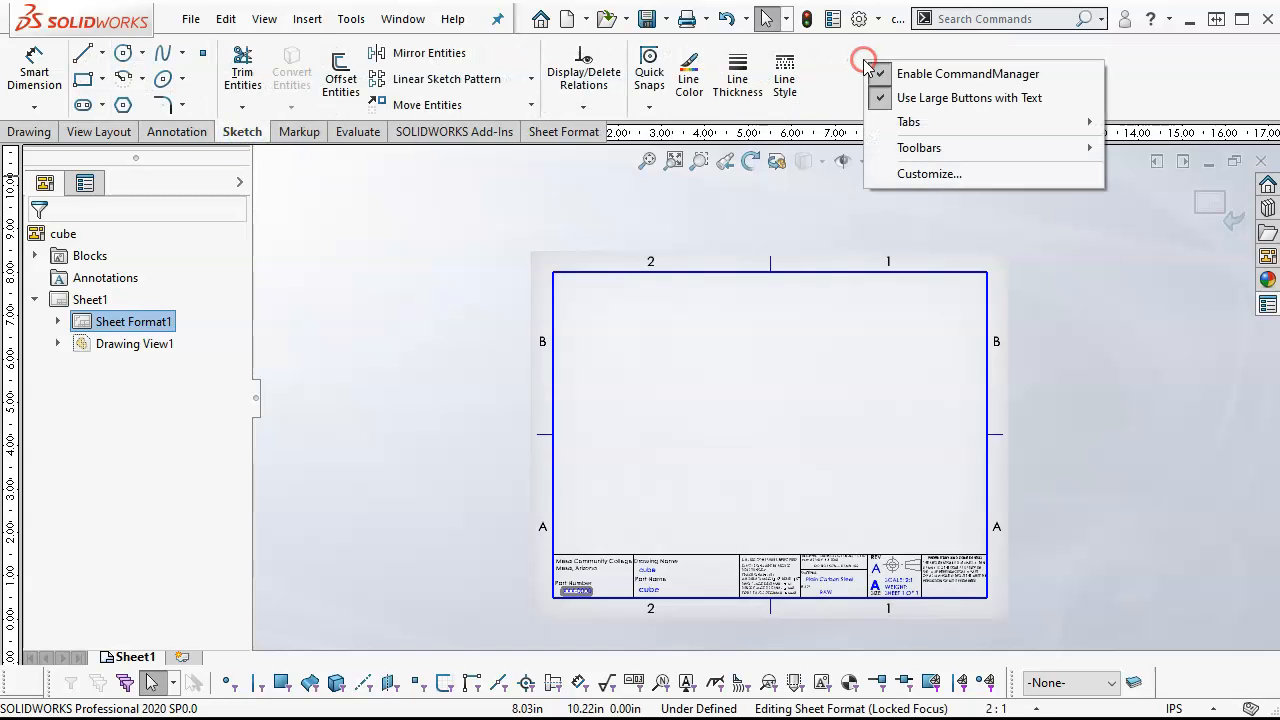
click(926, 174)
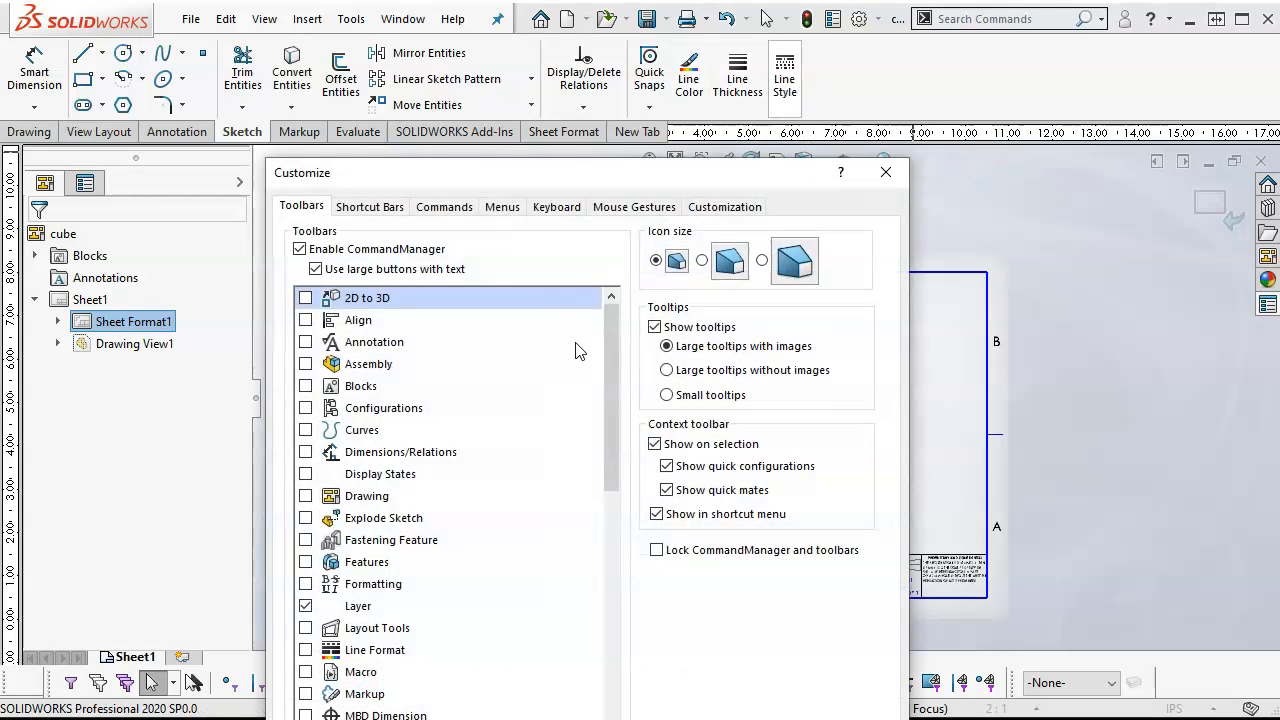
click(444, 206)
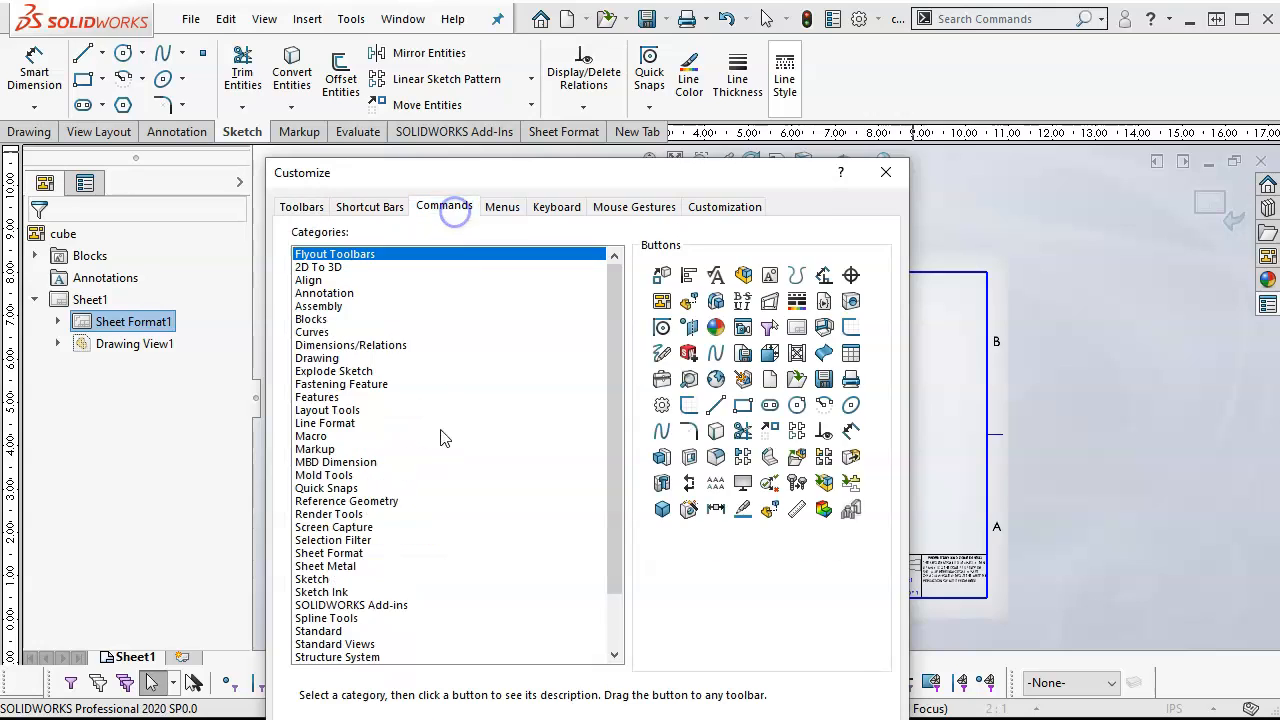
click(330, 424)
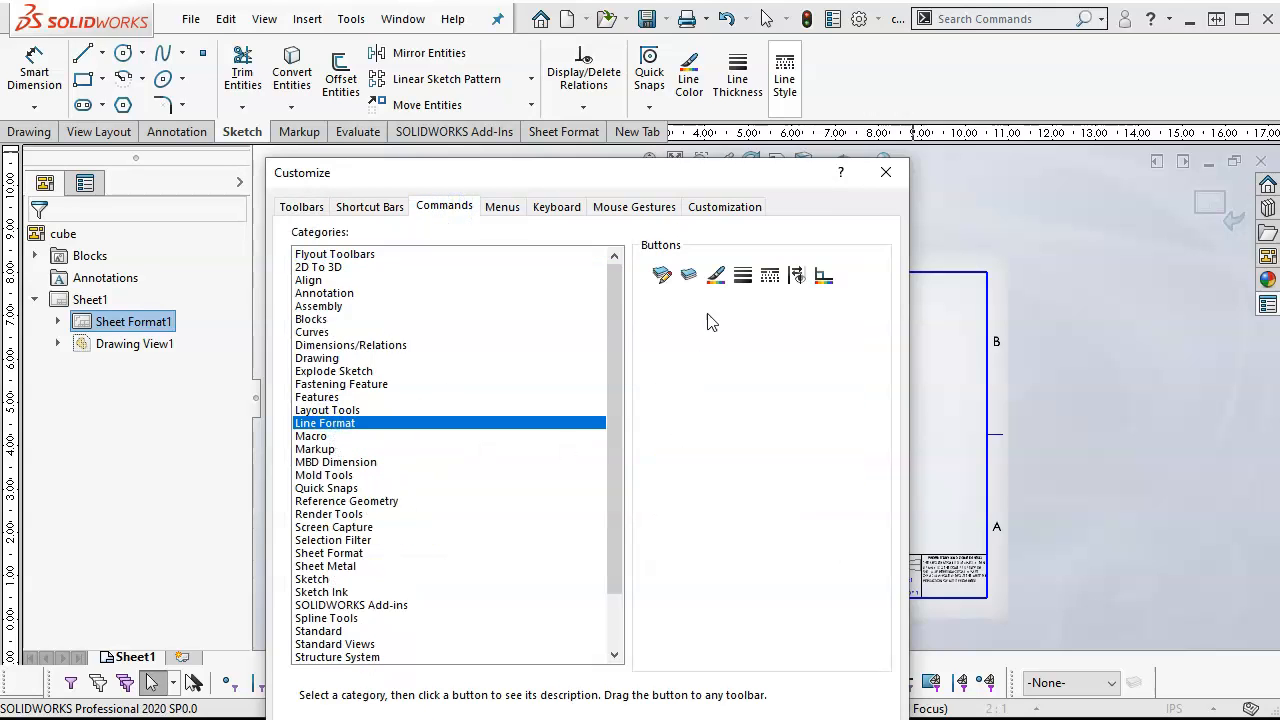
drag(716, 276, 694, 80)
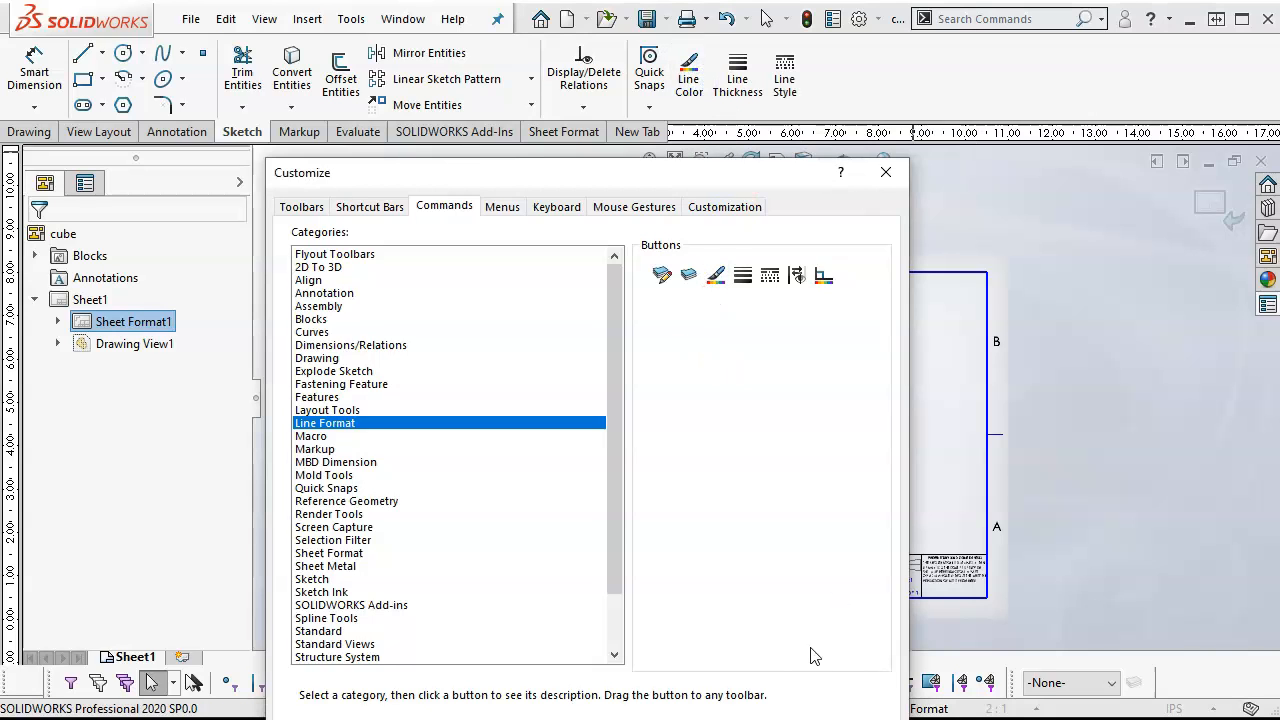
key(Return)
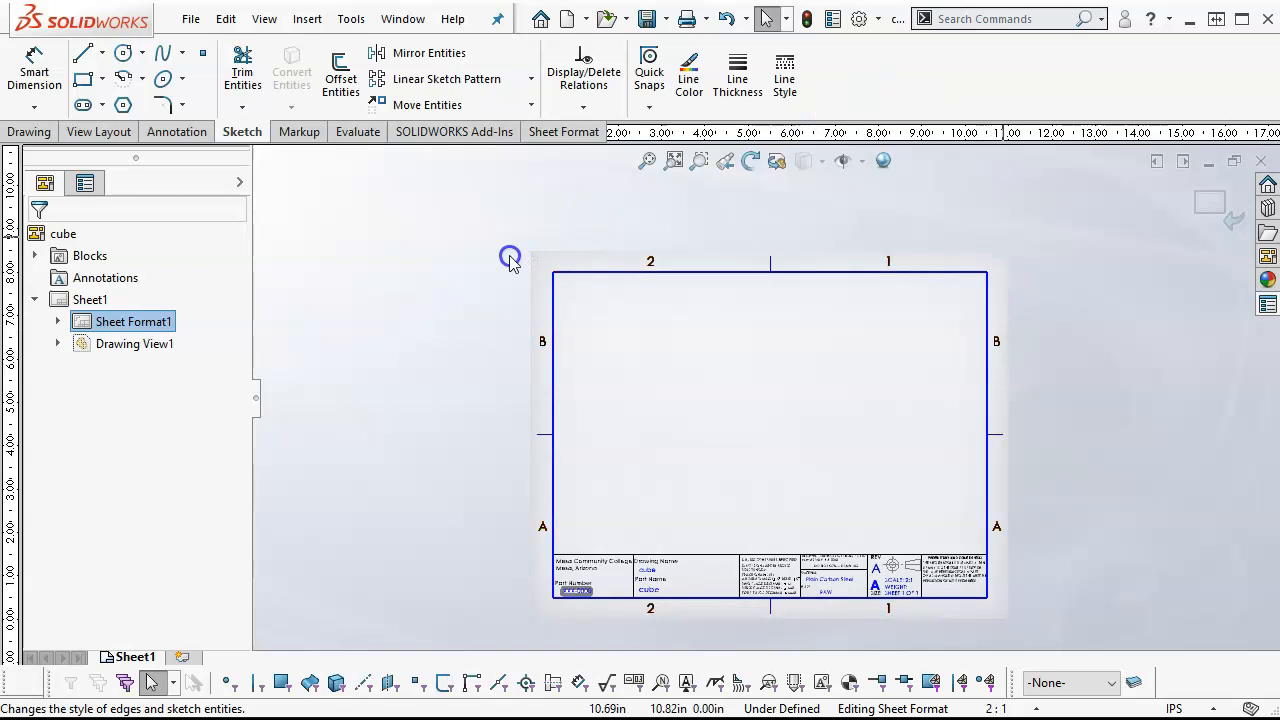
- Undock the CommandManager, dock it back in its original place, and lock the CommandManager and toolbars
drag(200, 136, 303, 208)
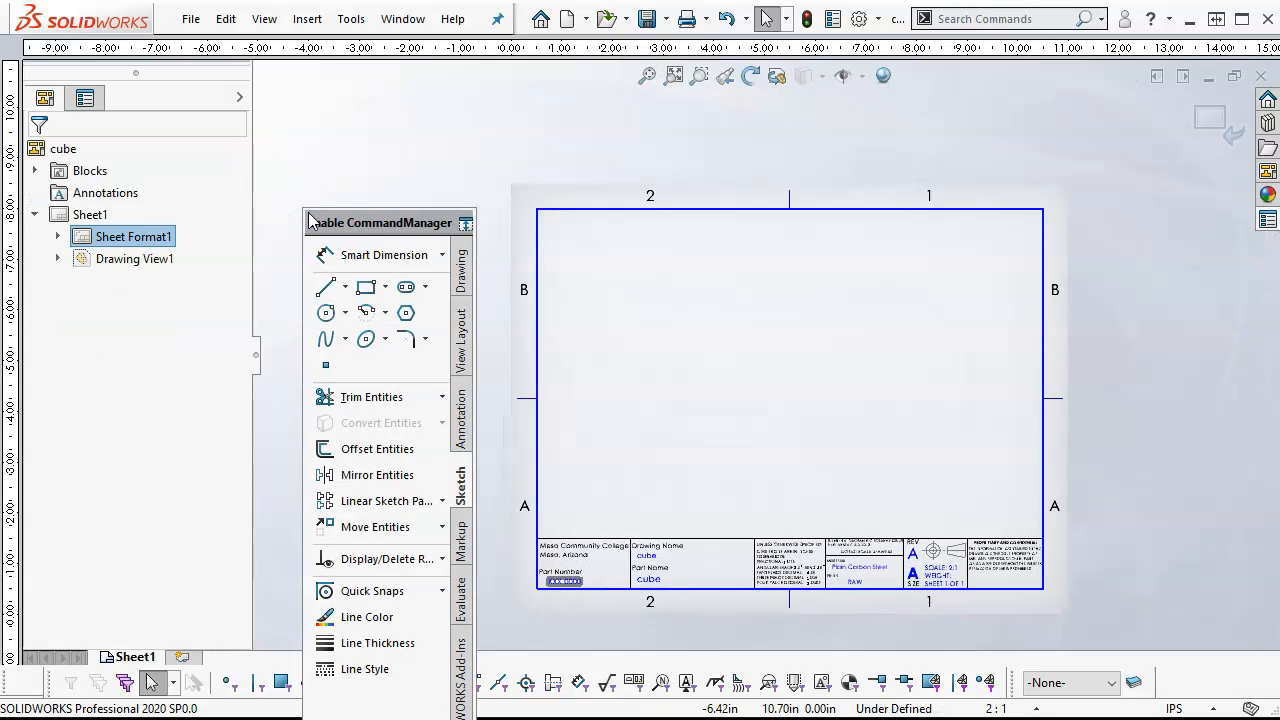
mouse_move(350, 228)
mouse_down()
mouse_move(606, 153)
mouse_move(637, 68)
mouse_up()
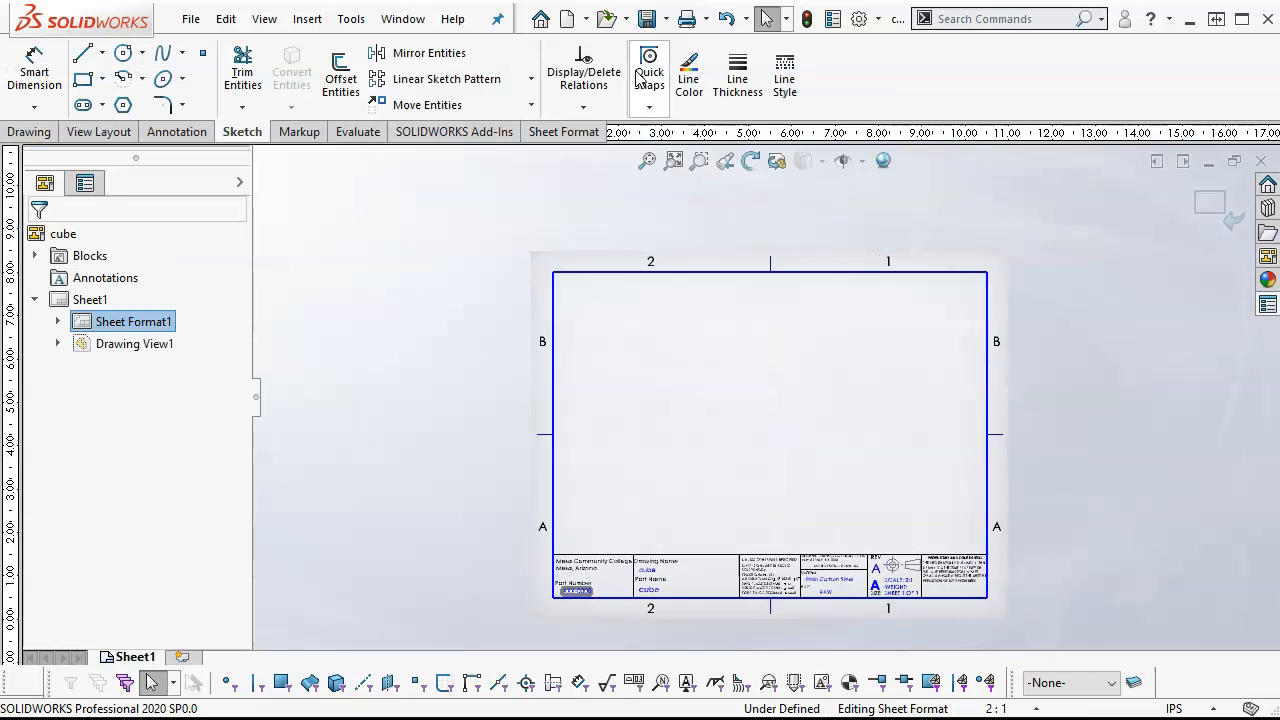
right_click(886, 75)
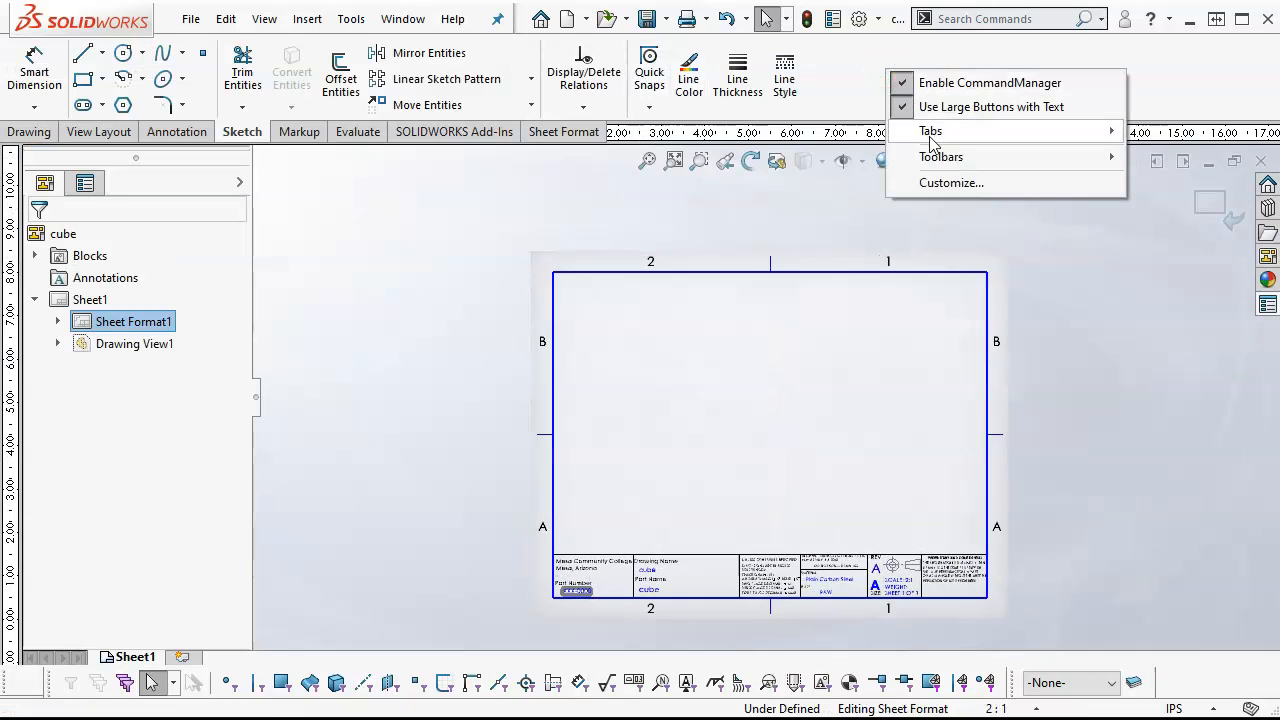
mouse_move(937, 160)
click(932, 182)
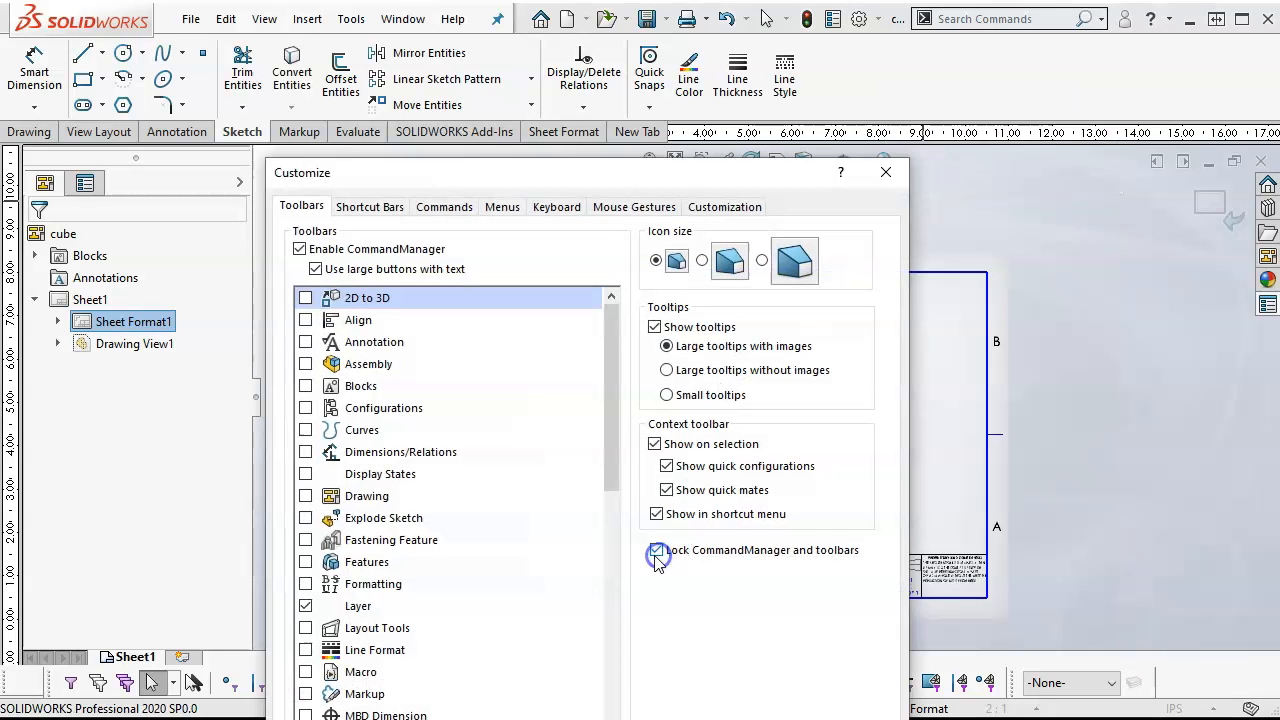
key(Return)
click(459, 452)
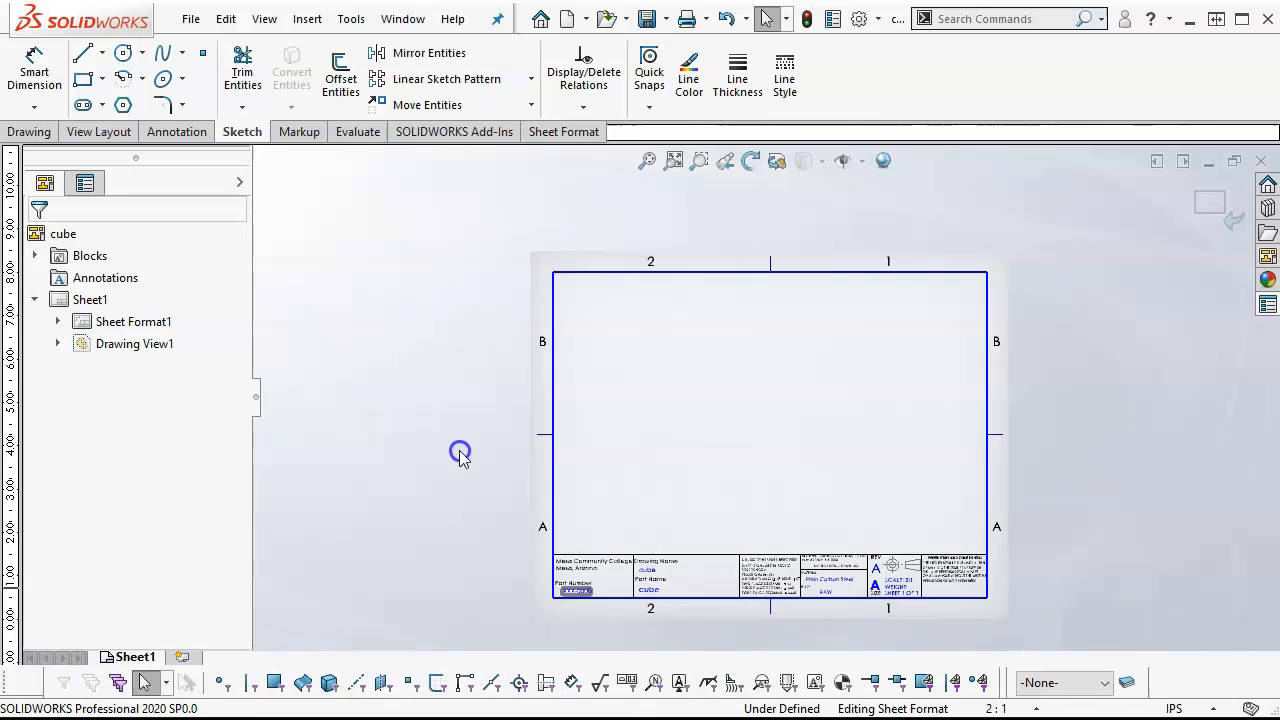
- Set the line thickness of the title block's upper horizontal line to 0.0138in
click(640, 168)
click(843, 386)
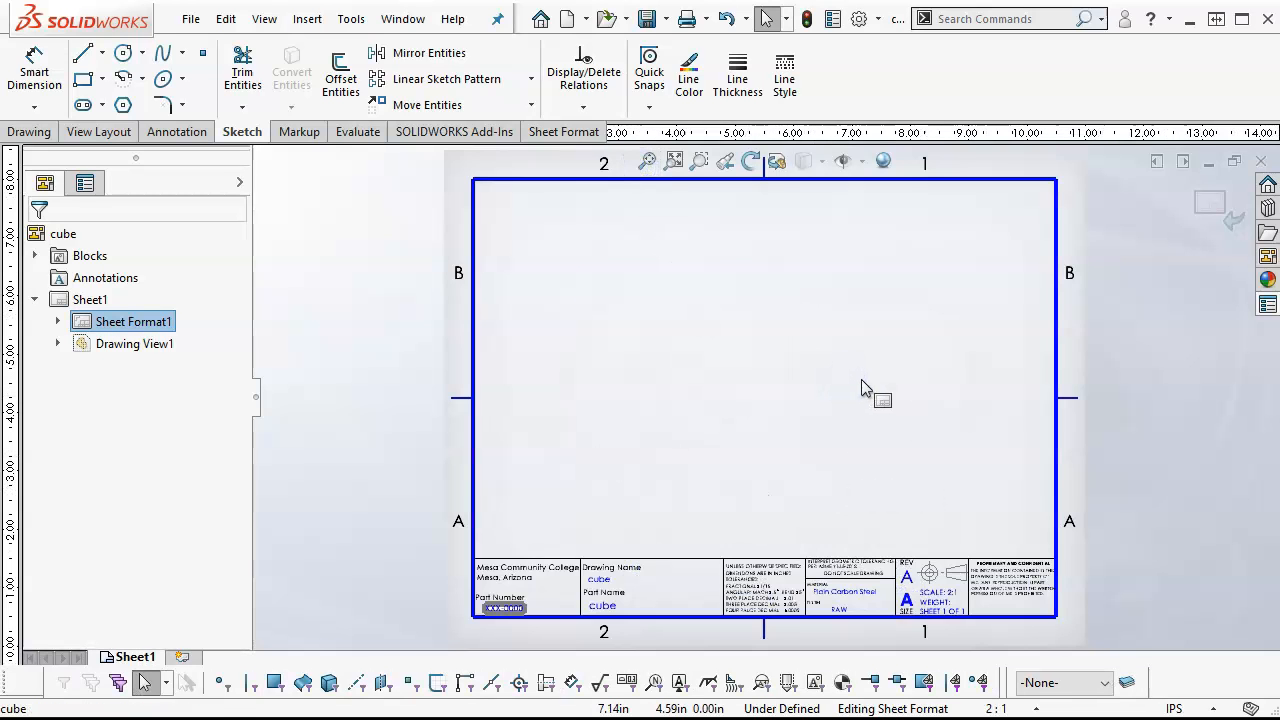
scroll(809, 615, down, 4)
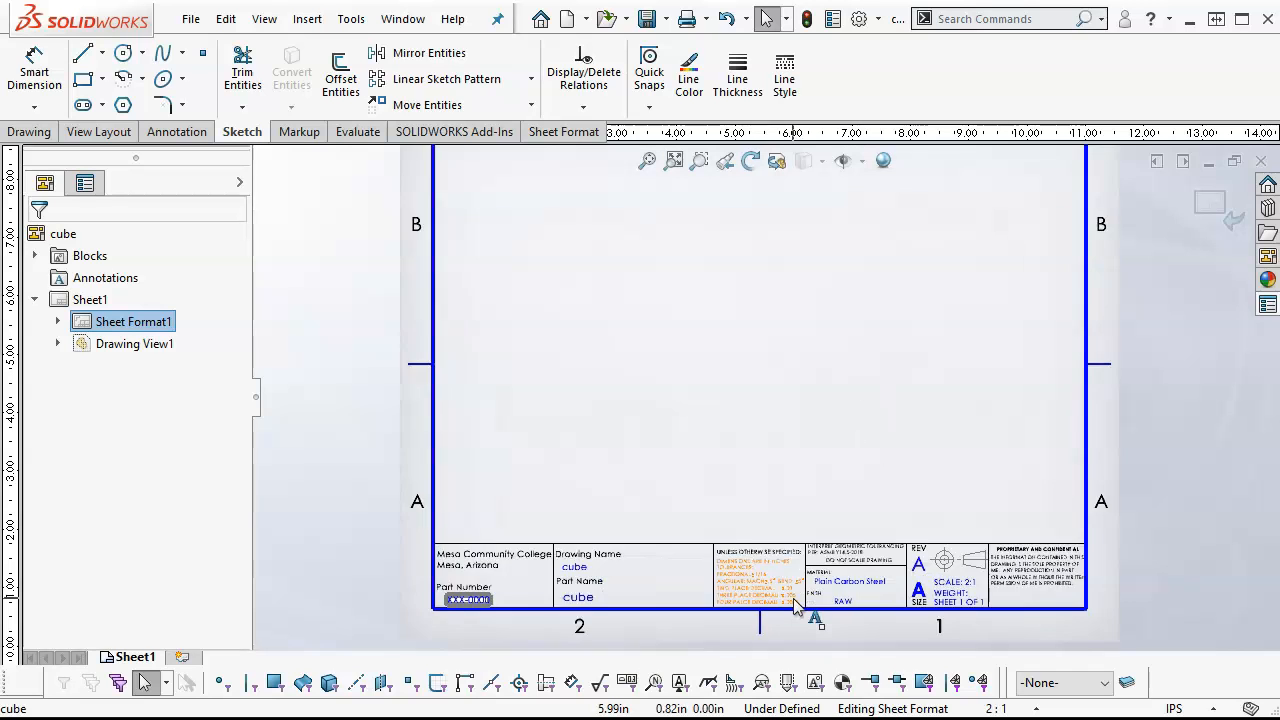
click(643, 466)
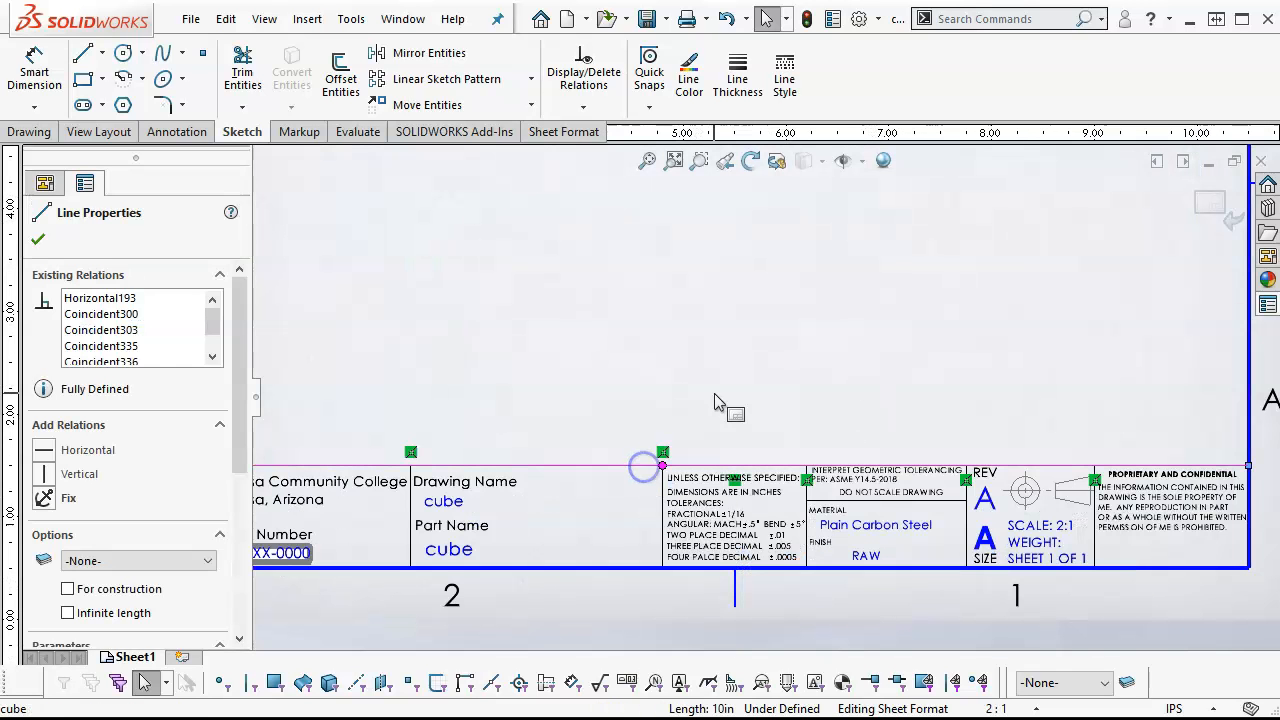
click(745, 72)
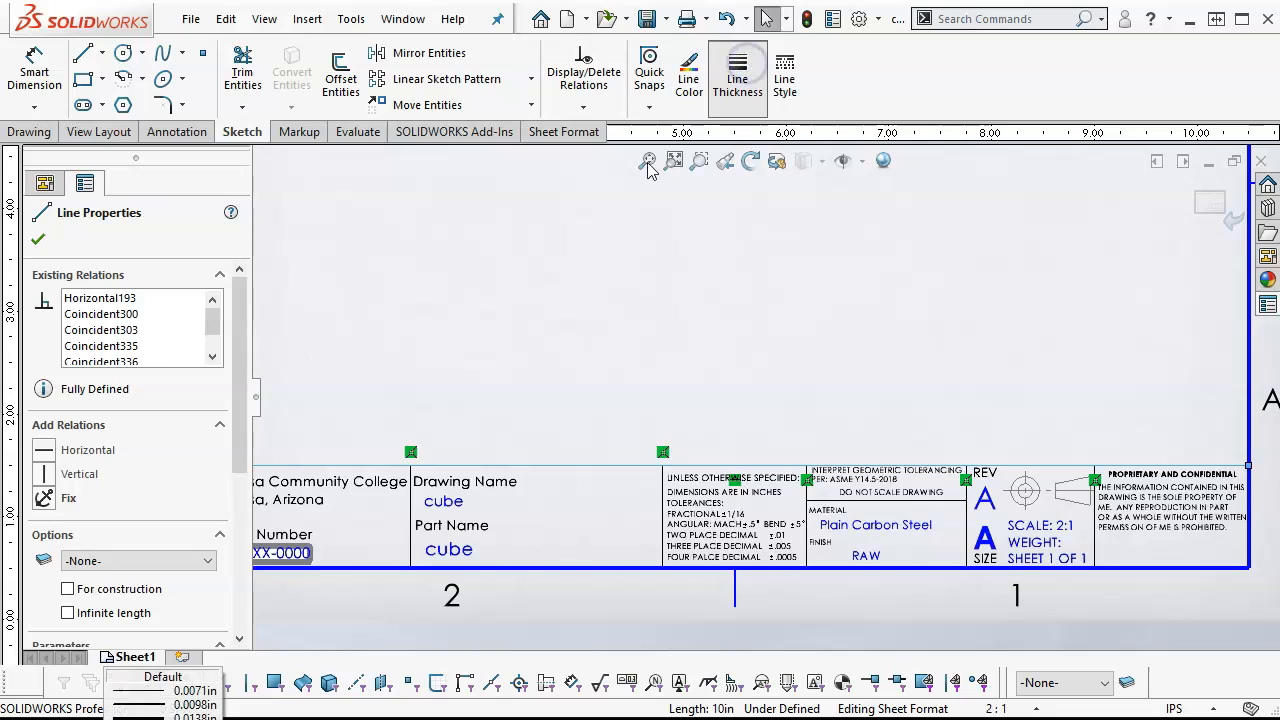
click(143, 714)
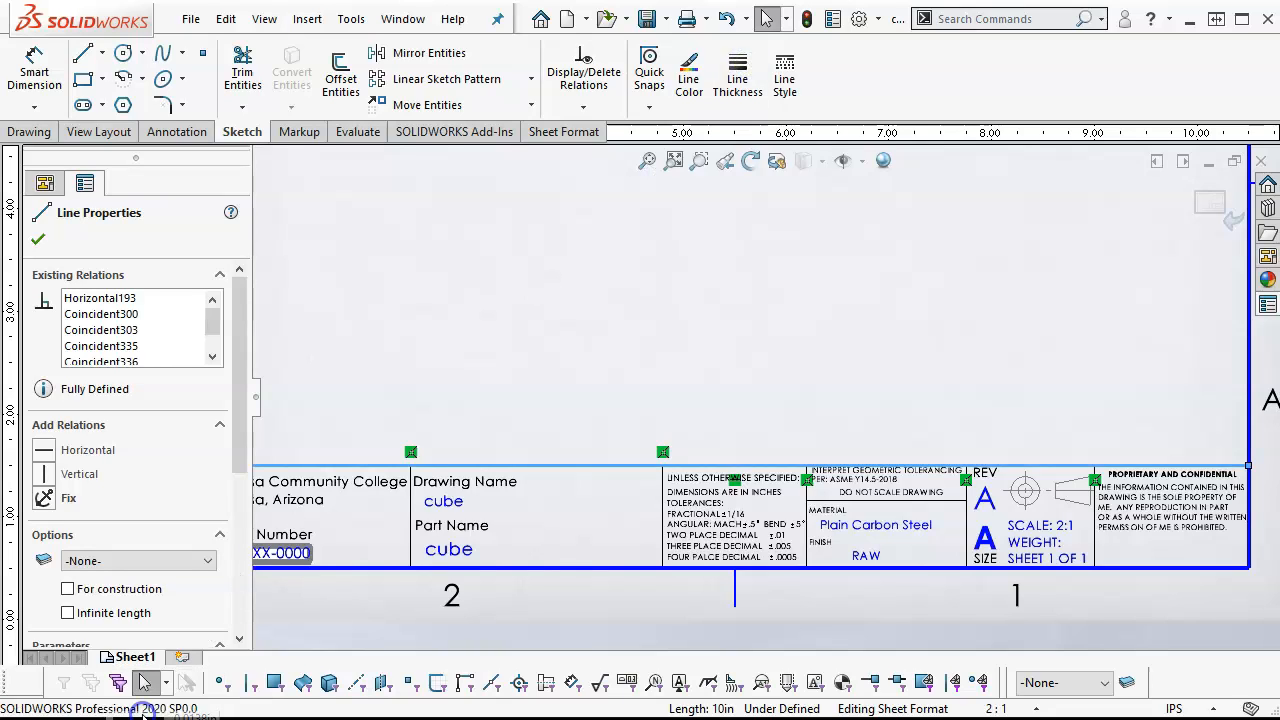
click(476, 362)
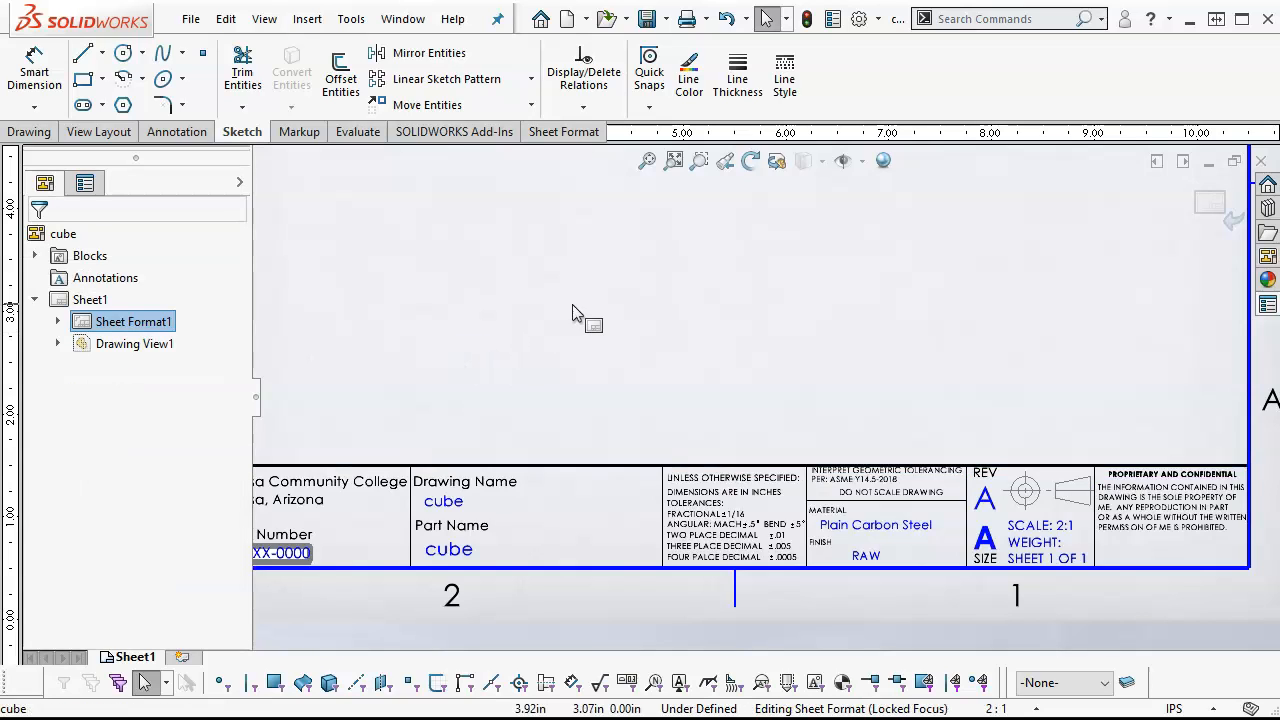
- Set the thickness of the title block's upper horizontal line to 0.0098in
click(637, 467)
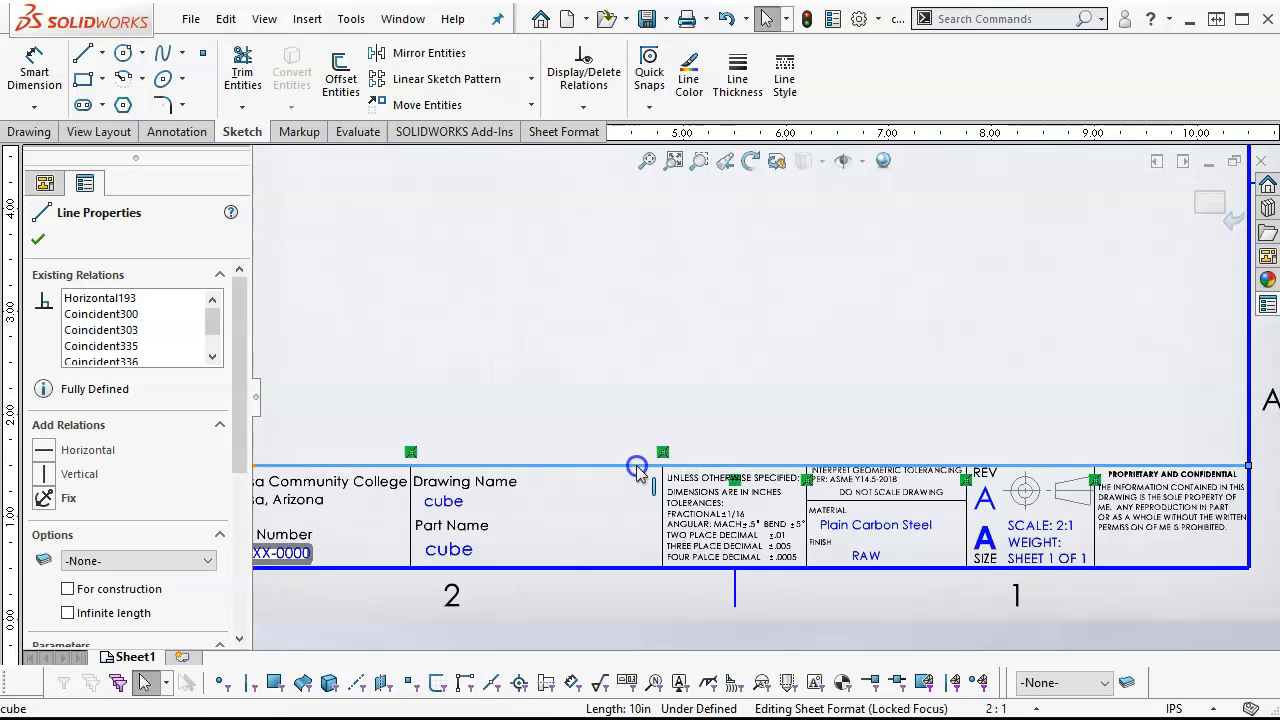
drag(245, 363, 237, 555)
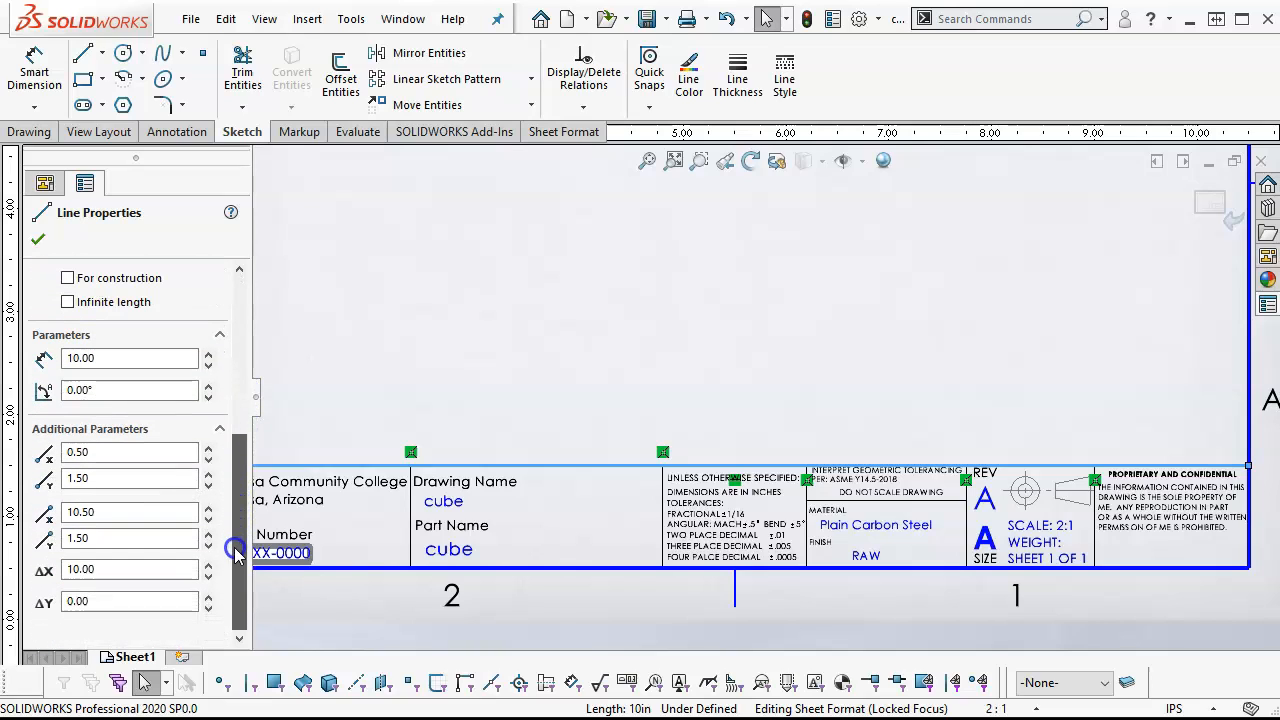
click(739, 88)
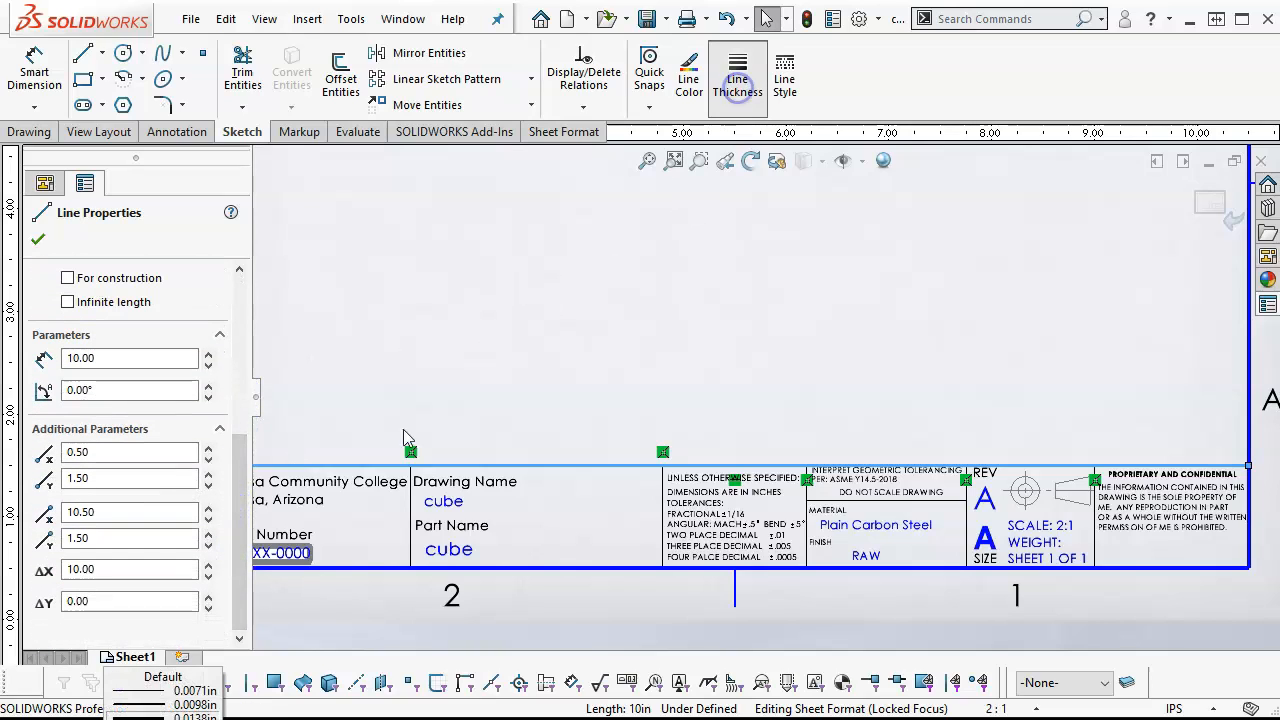
click(146, 705)
click(688, 327)
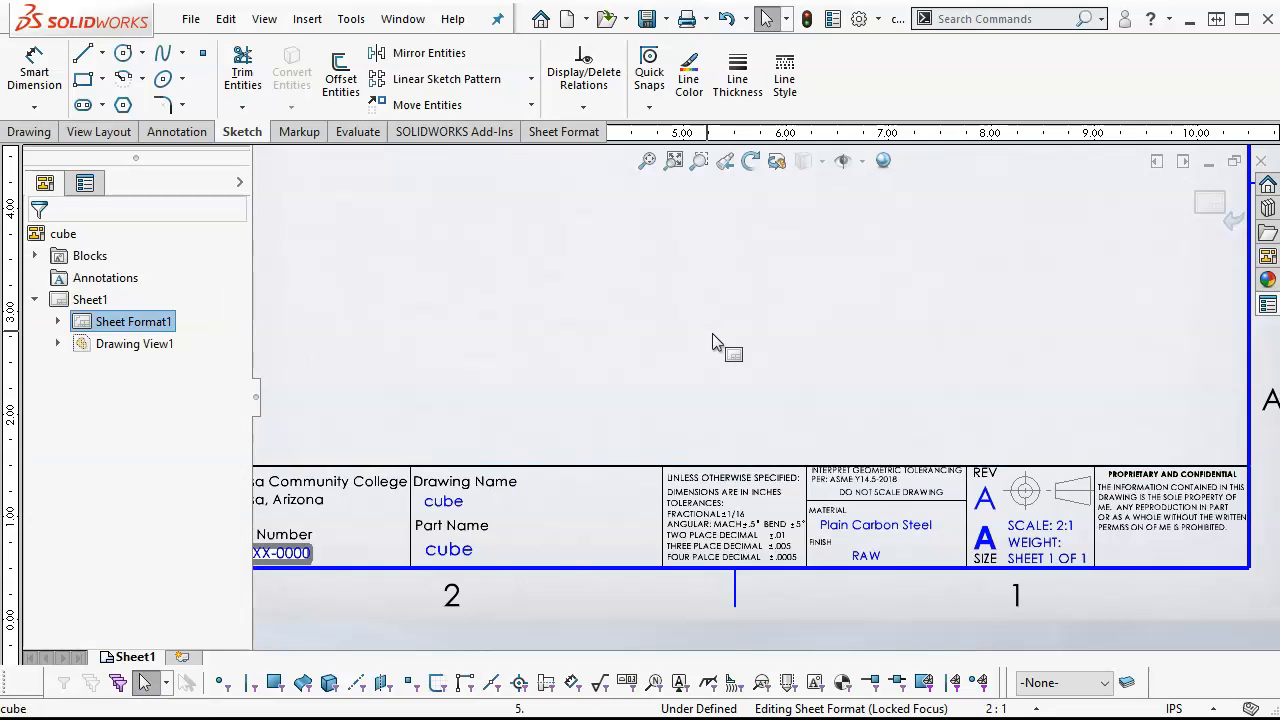
- Exit sheet format editing and return to the drawing sheet with the cube view
scroll(714, 341, up, 4)
scroll(716, 338, down, 2)
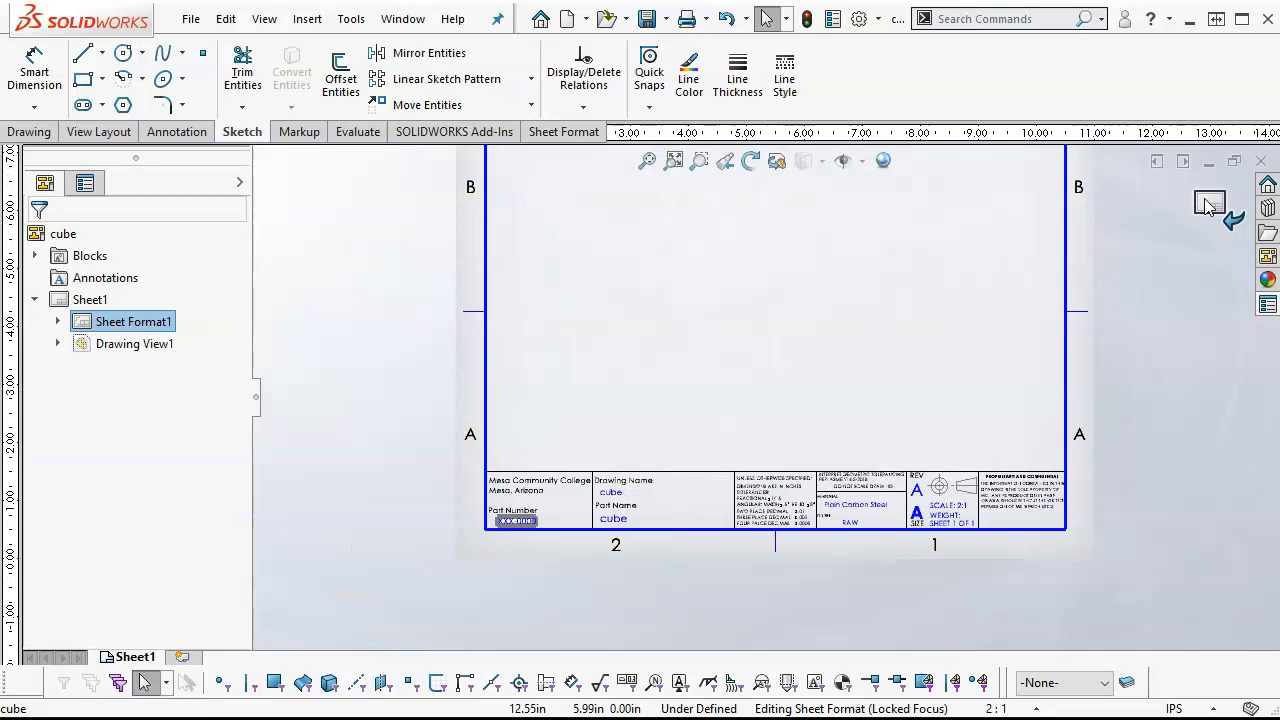
click(1208, 205)
click(942, 302)
key(f)
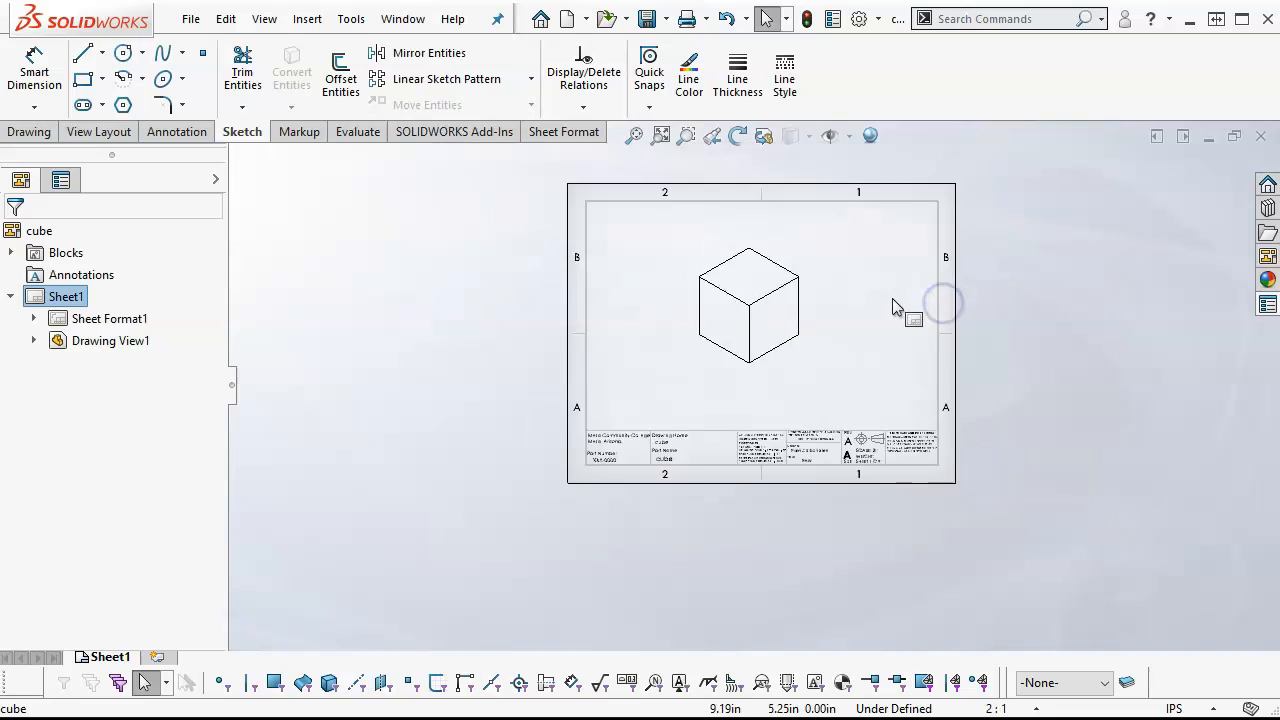
- Delete the cube's isometric drawing view from Sheet1
scroll(651, 323, down, 3)
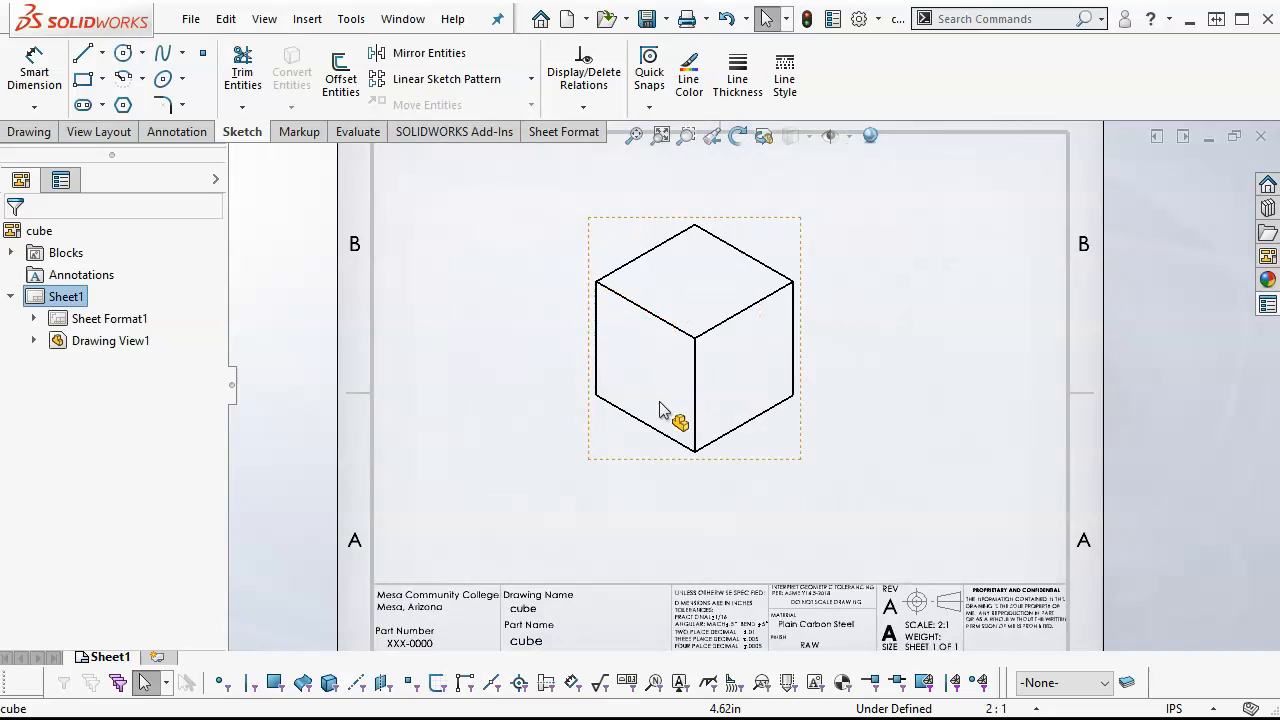
click(649, 464)
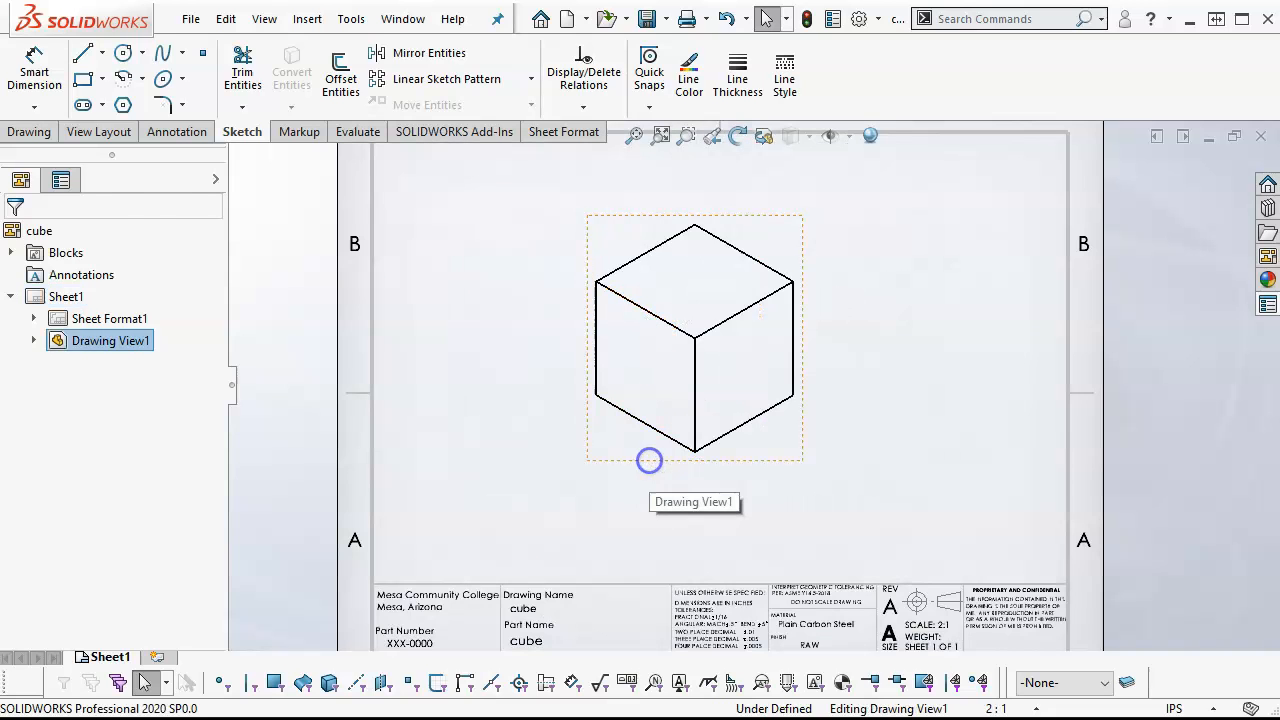
key(Delete)
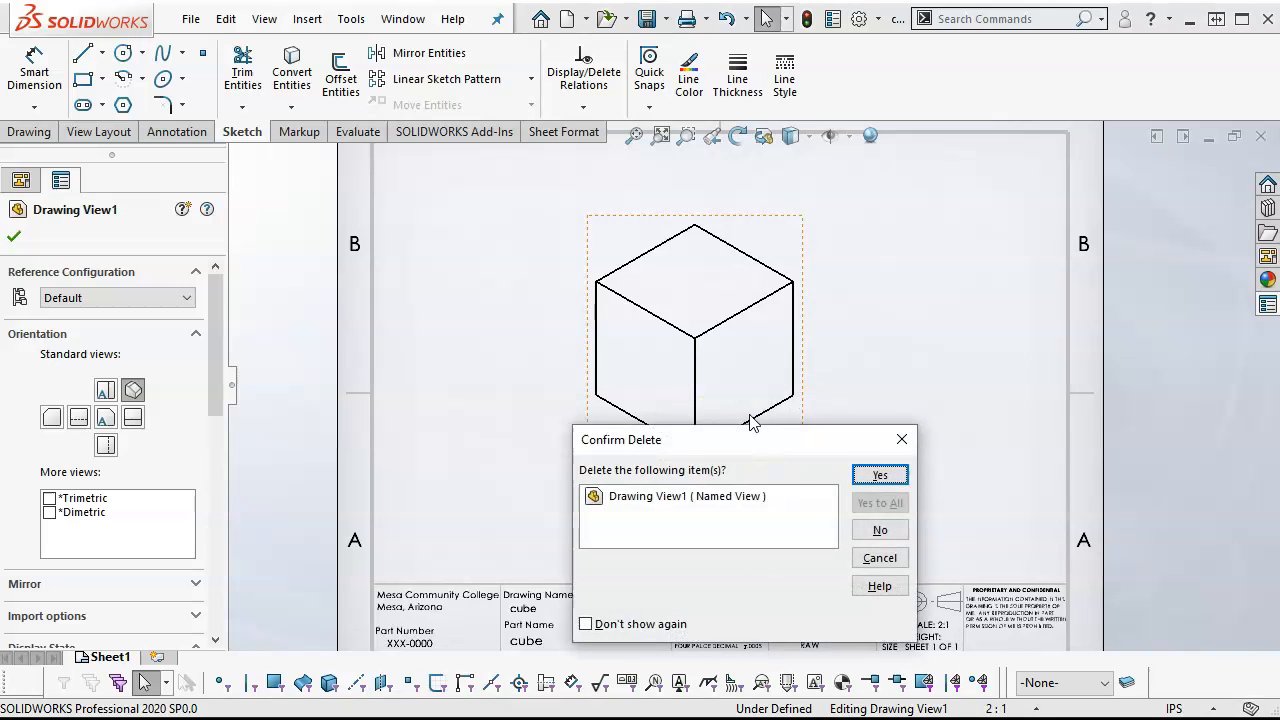
click(880, 475)
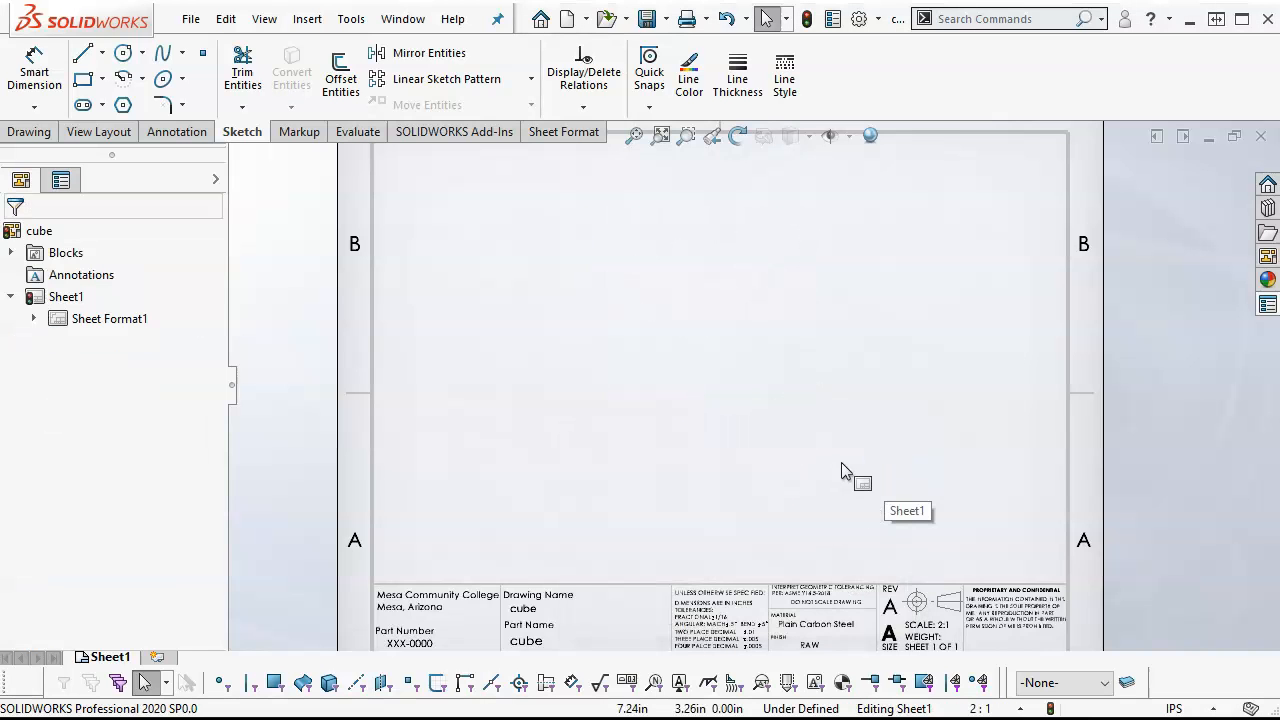
key(f)
scroll(706, 428, down, 1)
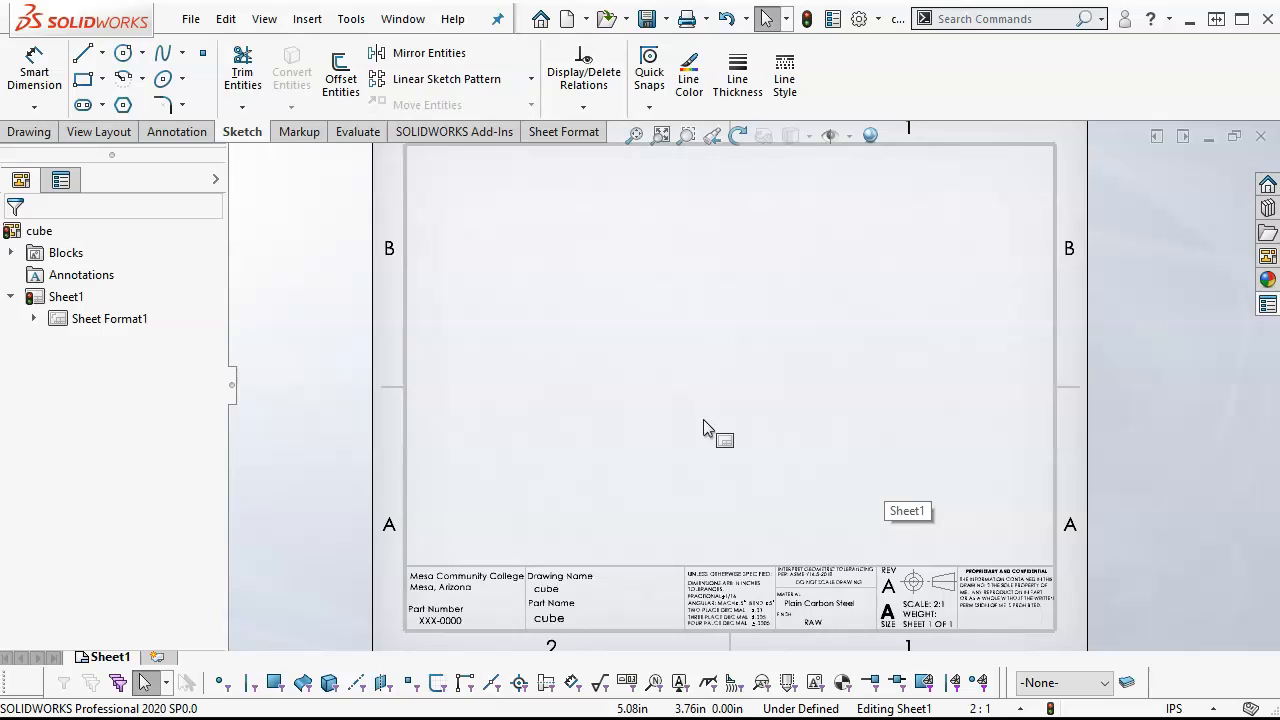
- Save the sheet format over the existing MCC a - landscape.slddrt in the Templates folder
click(198, 22)
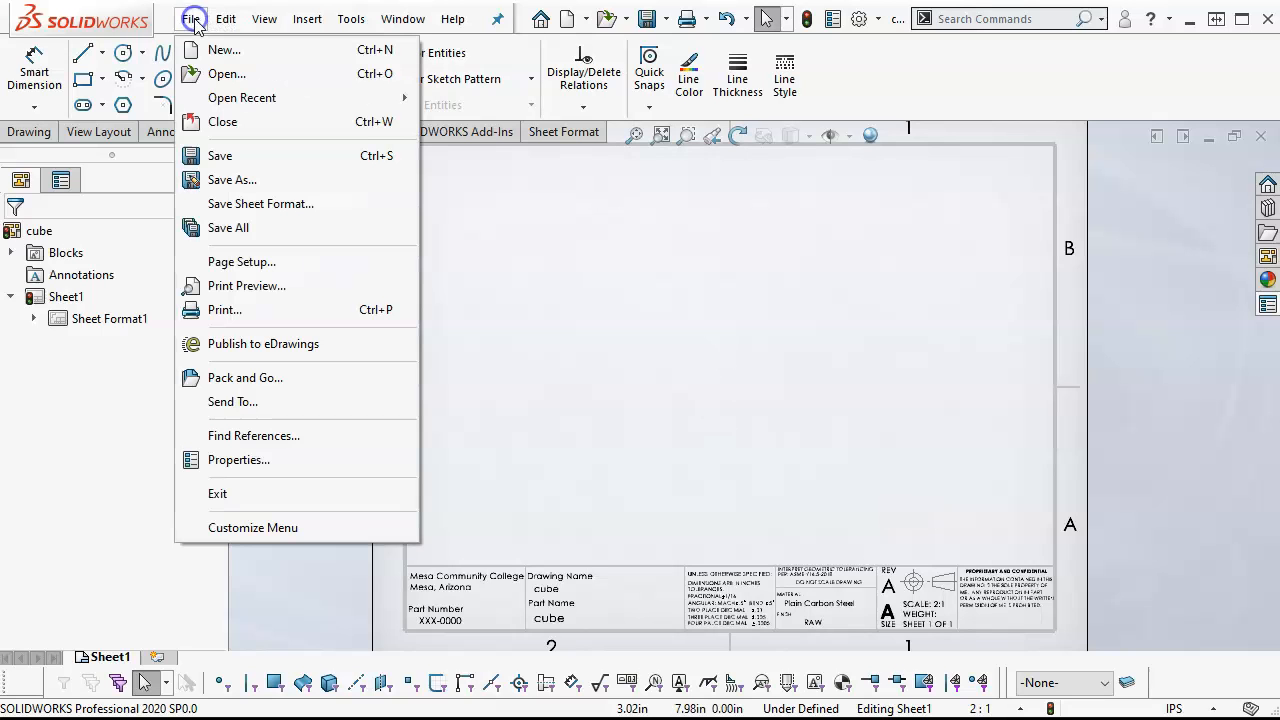
click(260, 205)
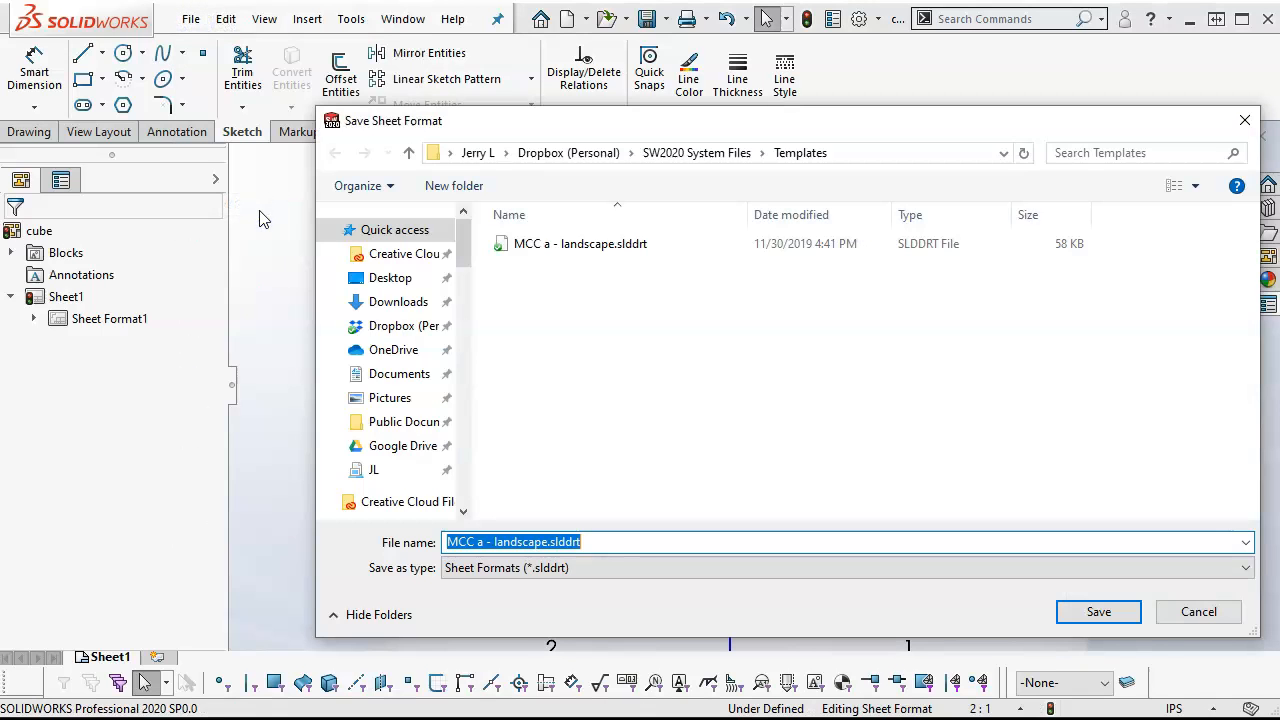
double_click(571, 244)
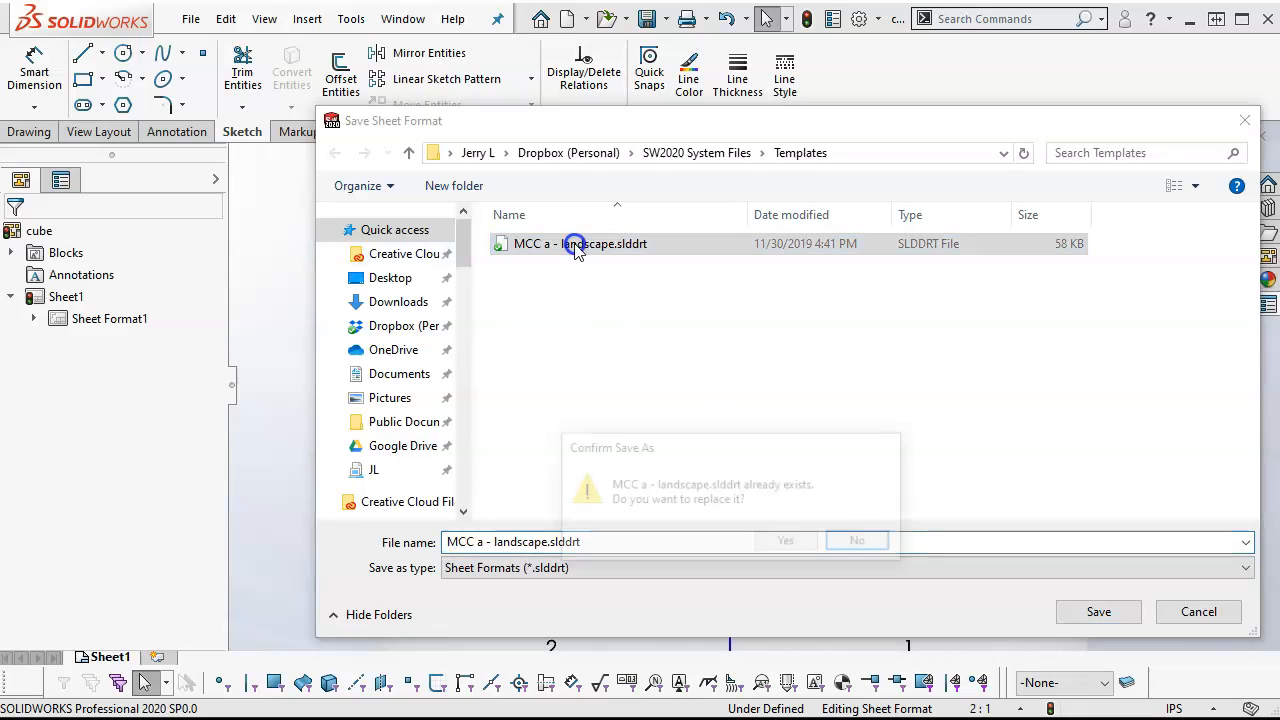
click(786, 543)
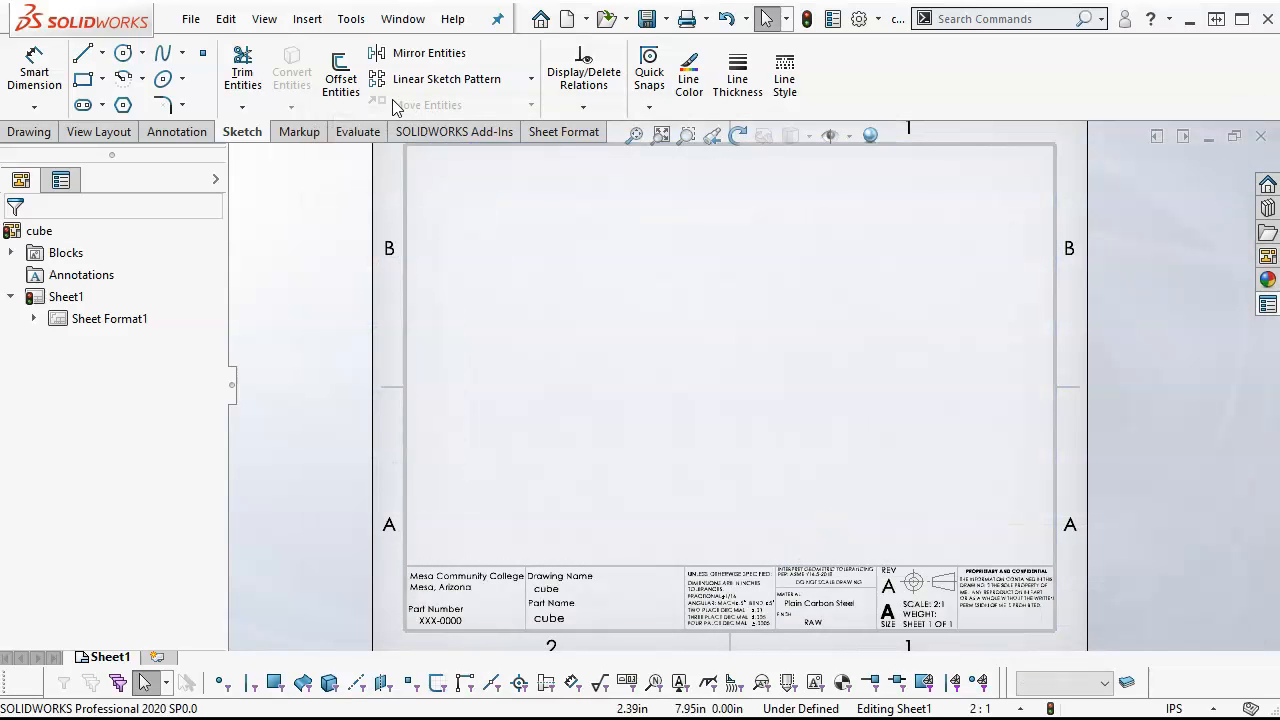
- Save the empty drawing as a drawing template over the existing MCC a - landscape.DRWDOT in the Templates folder
click(192, 20)
click(233, 181)
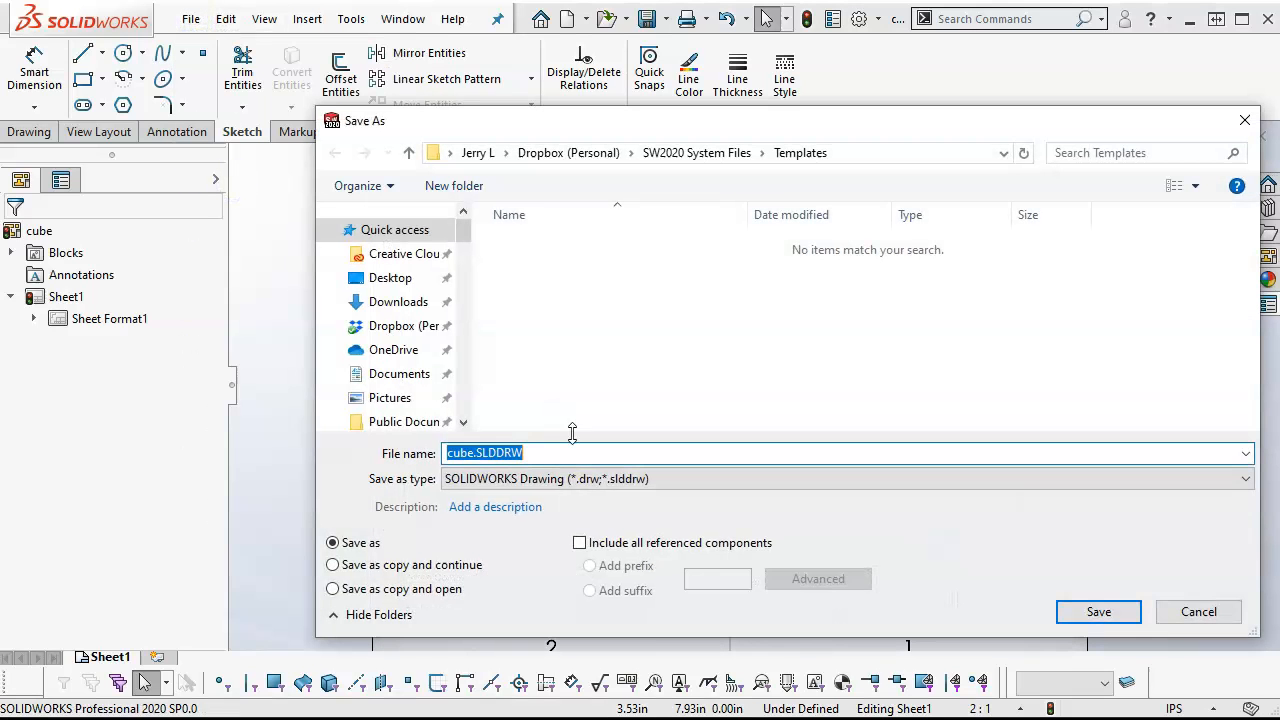
click(575, 478)
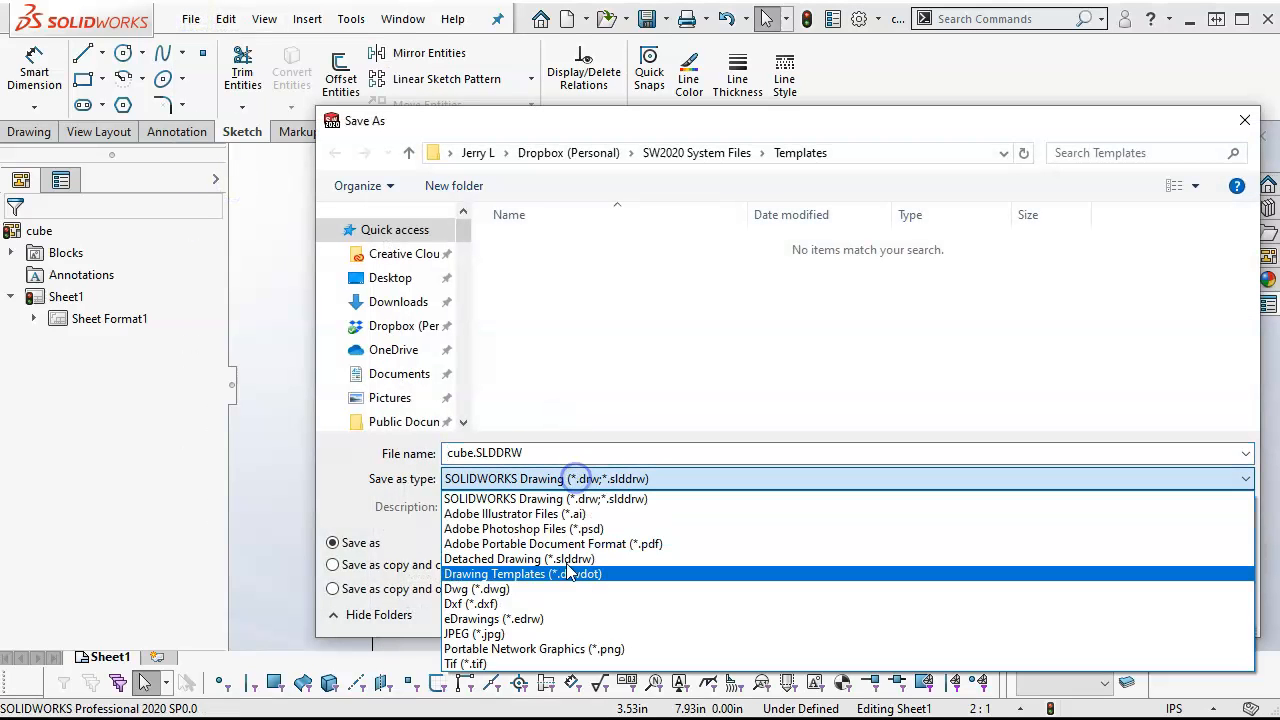
click(568, 573)
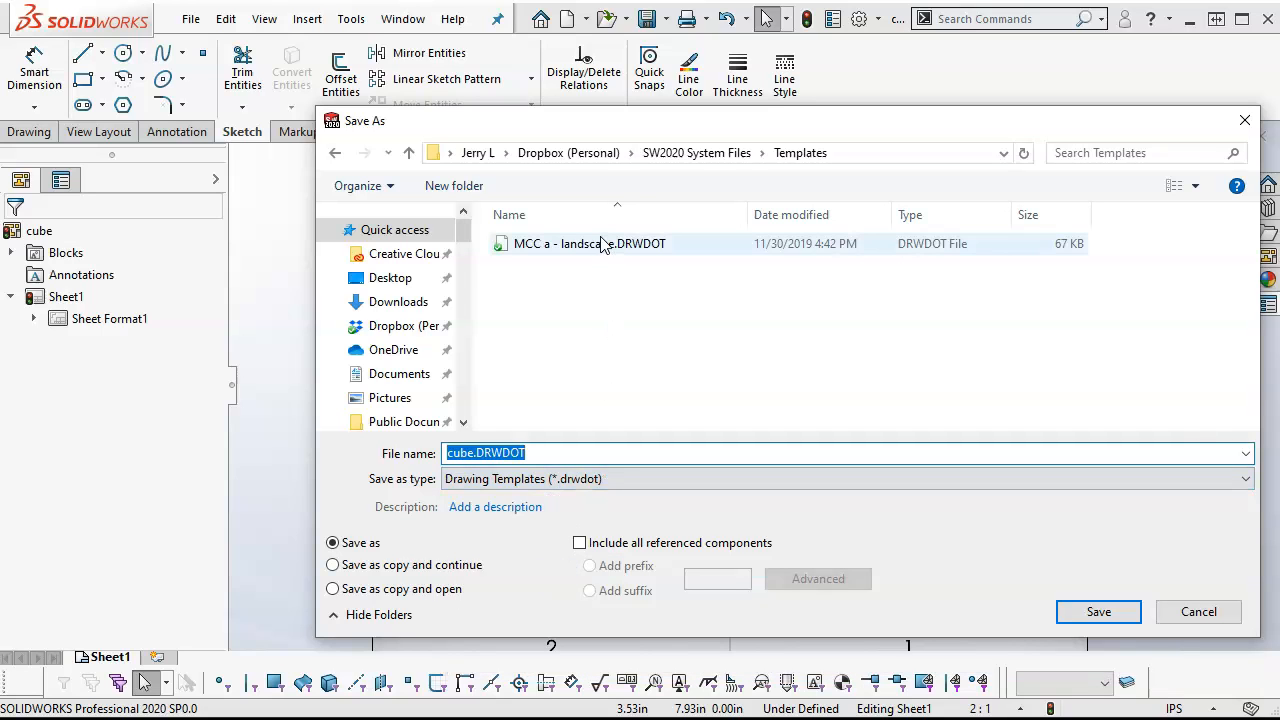
click(598, 244)
click(1070, 610)
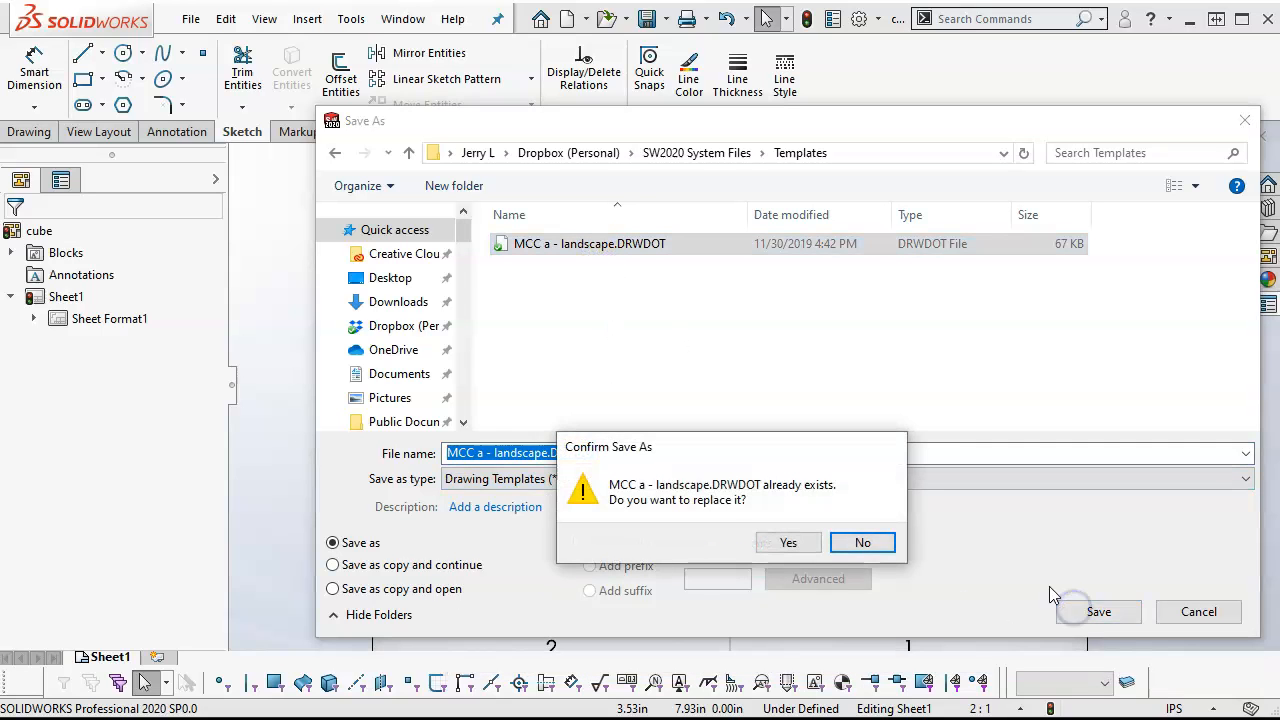
click(808, 542)
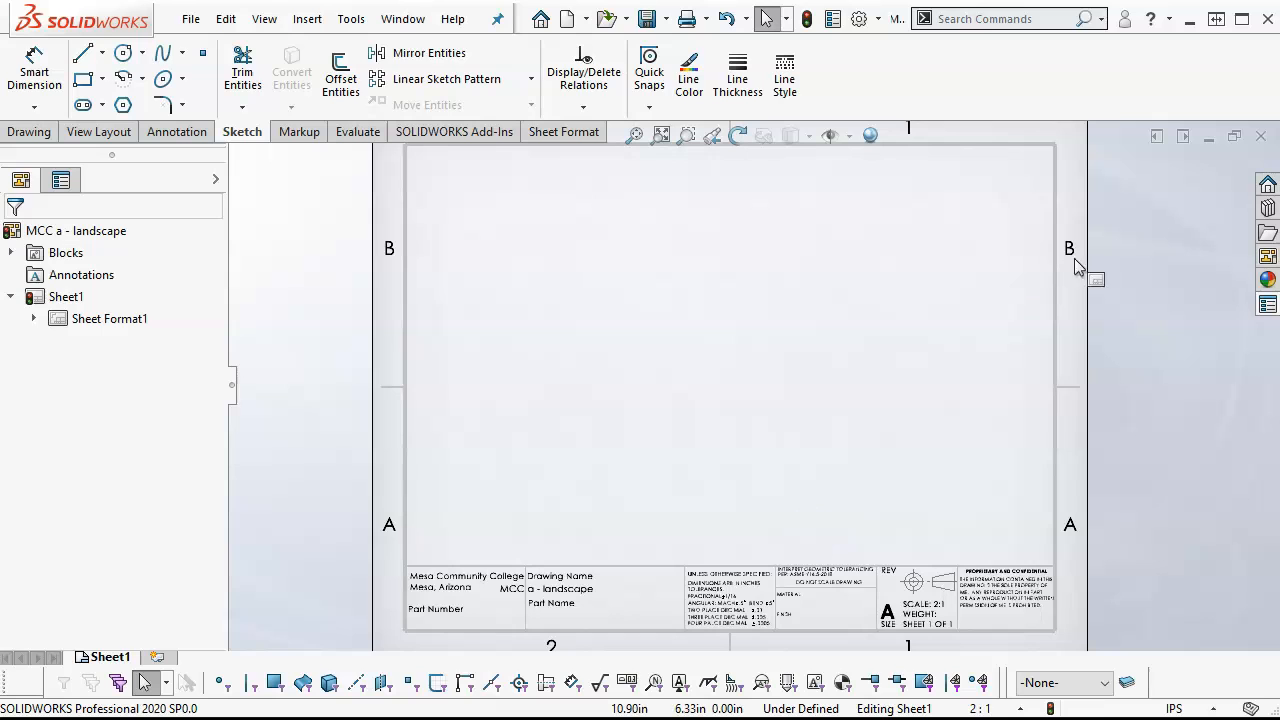
- Close the template and create a new drawing from the MCC a - landscape template
click(1260, 136)
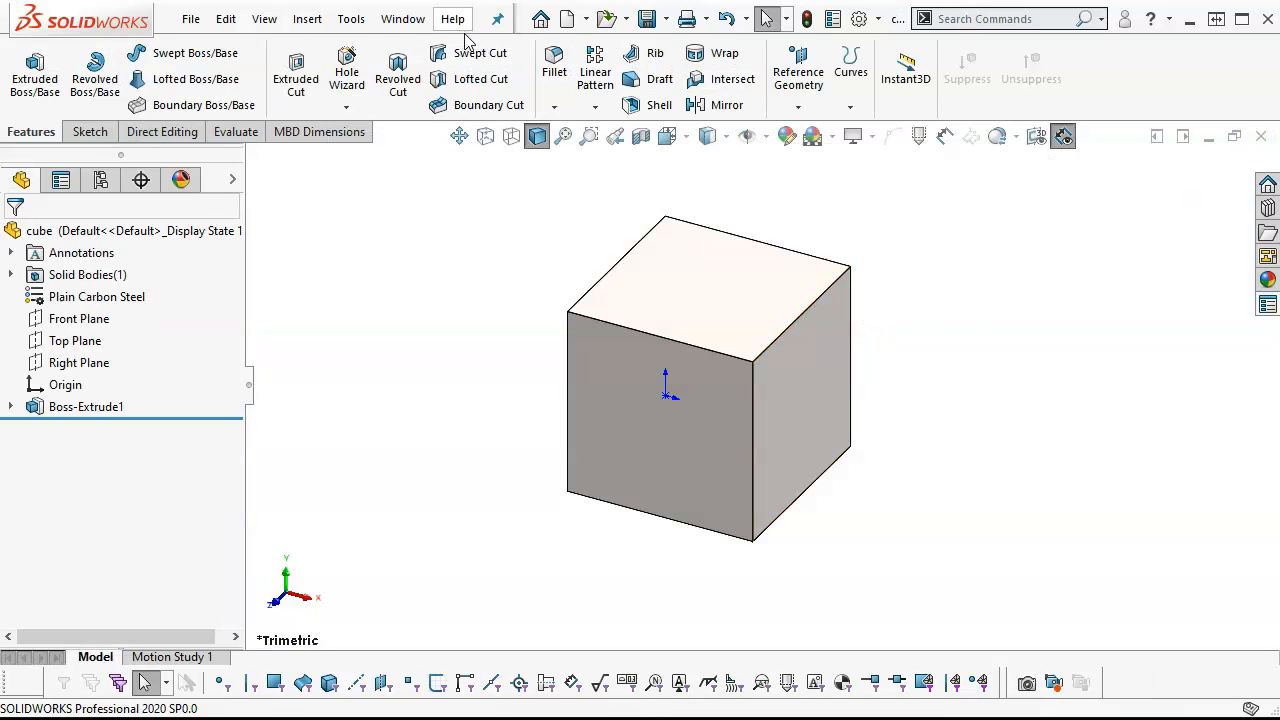
click(568, 19)
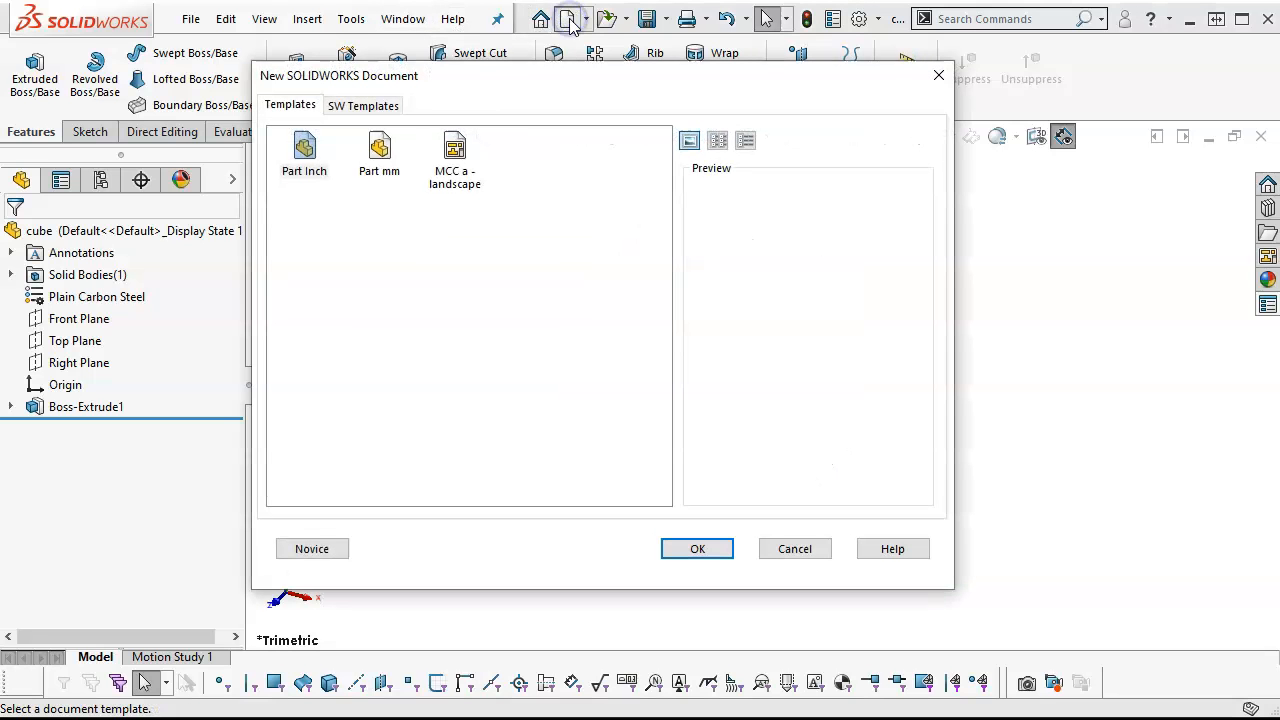
click(453, 167)
double_click(453, 167)
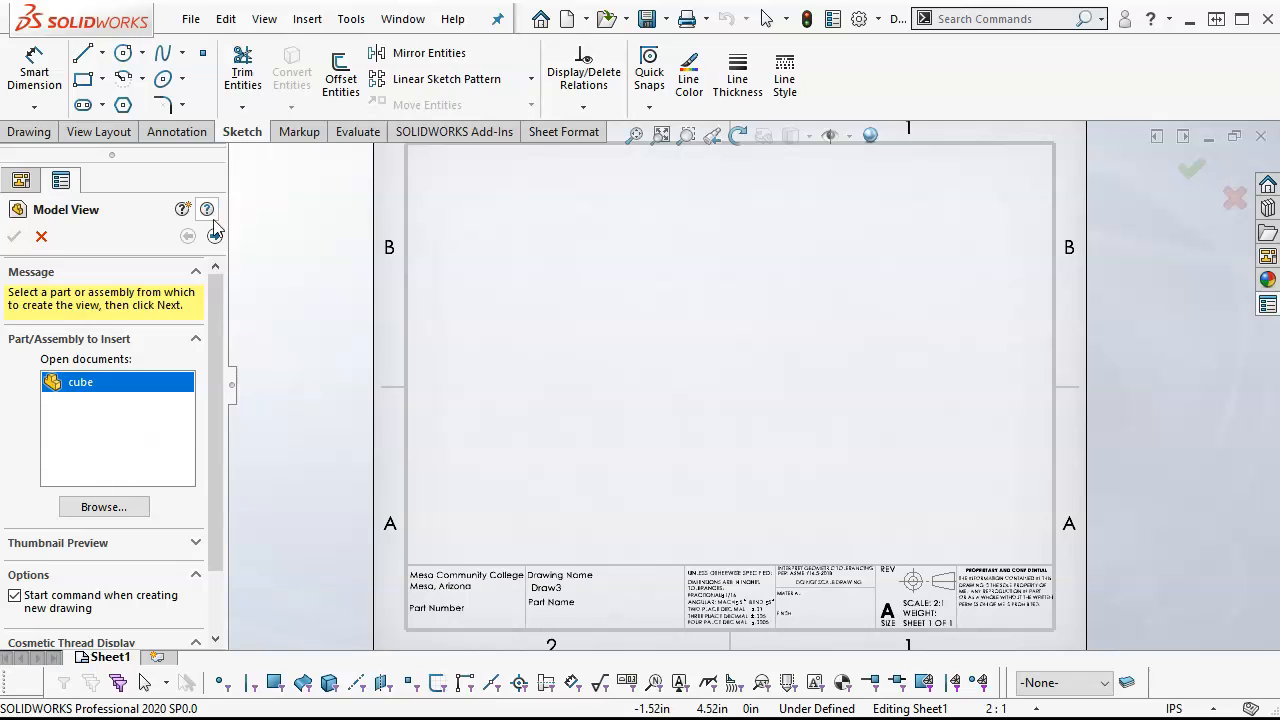
- Place a single front view of the cube part near the middle of the sheet, without projected views
click(215, 236)
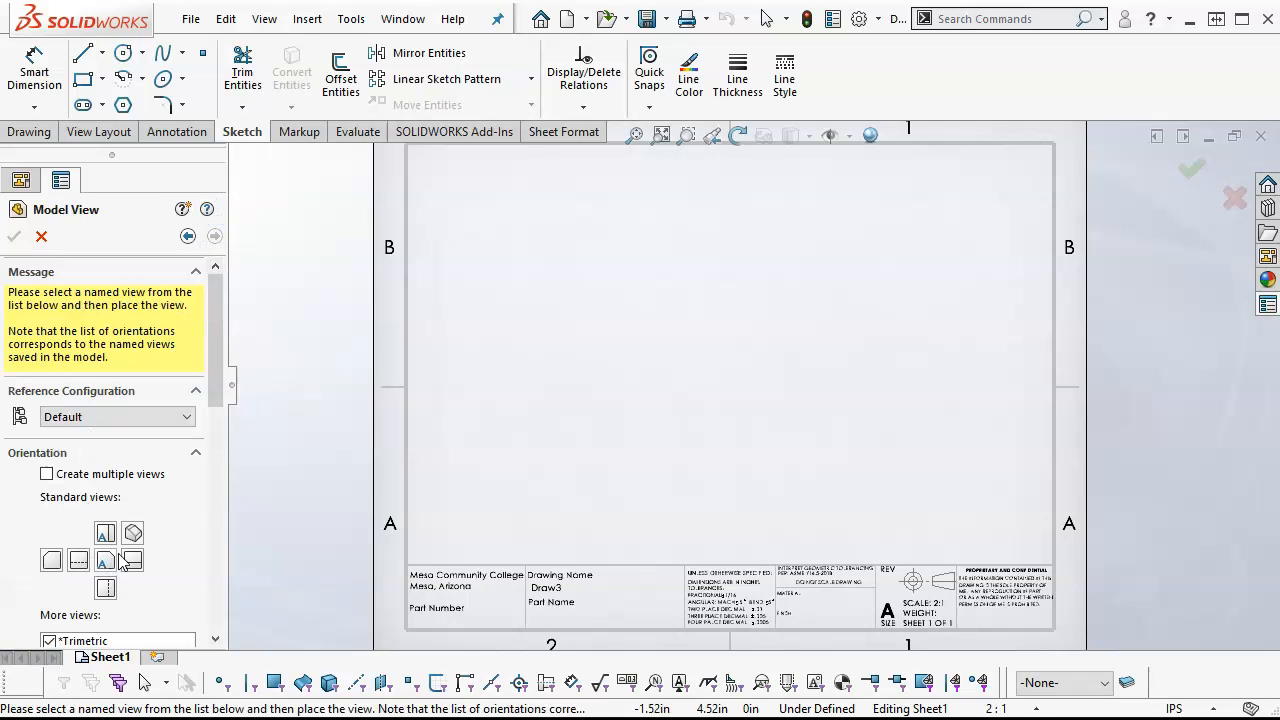
click(737, 357)
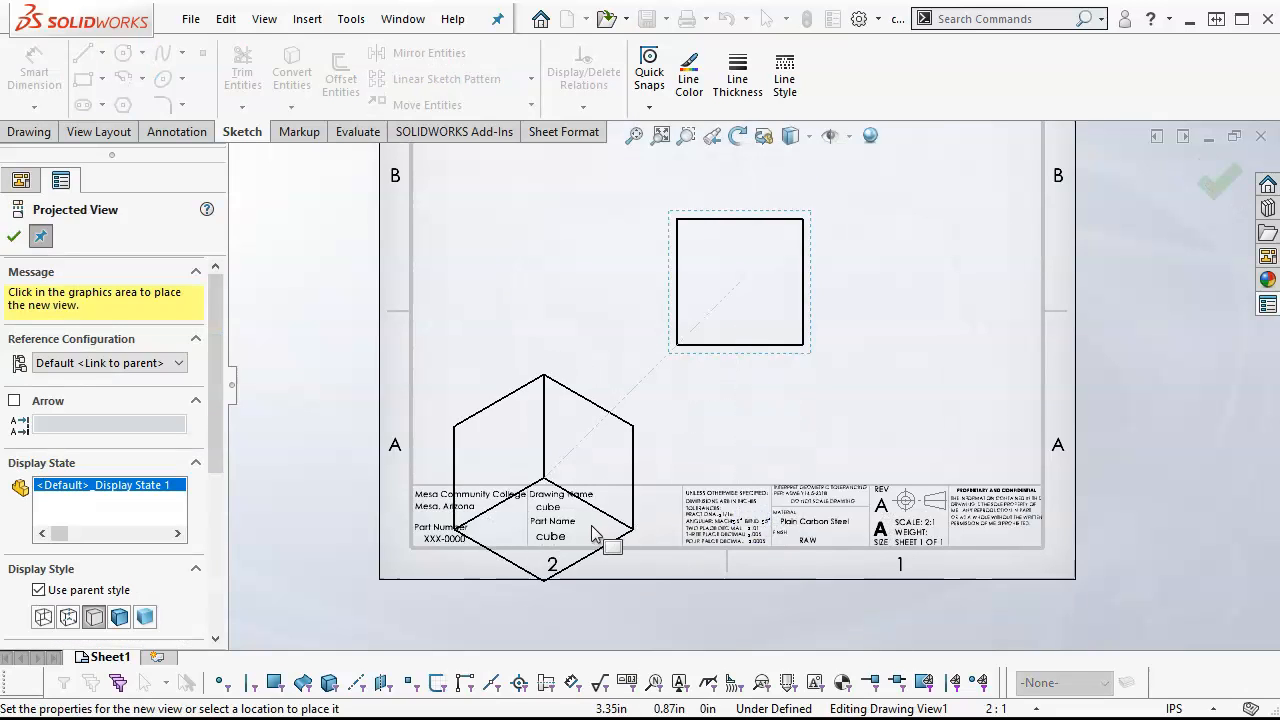
click(1220, 180)
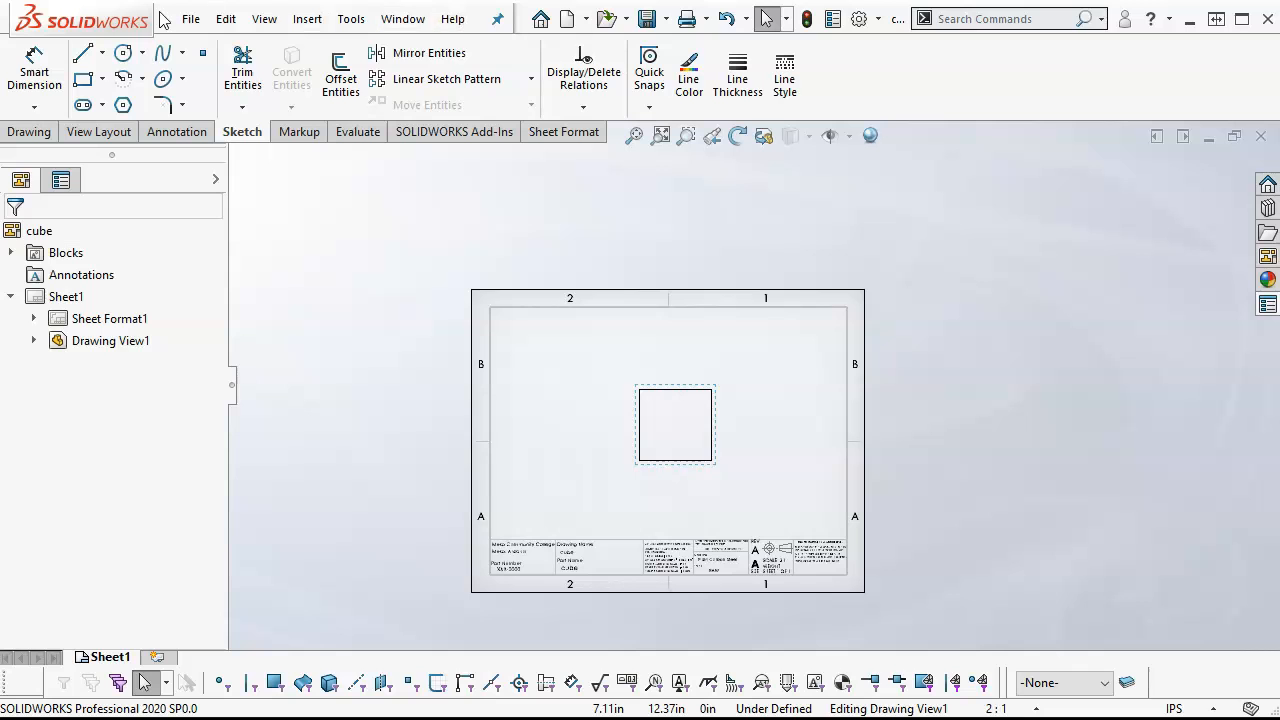
- Save the drawing as cube.SLDDRW in the Dropbox (Personal) folder, updating the views before saving
click(666, 20)
click(680, 40)
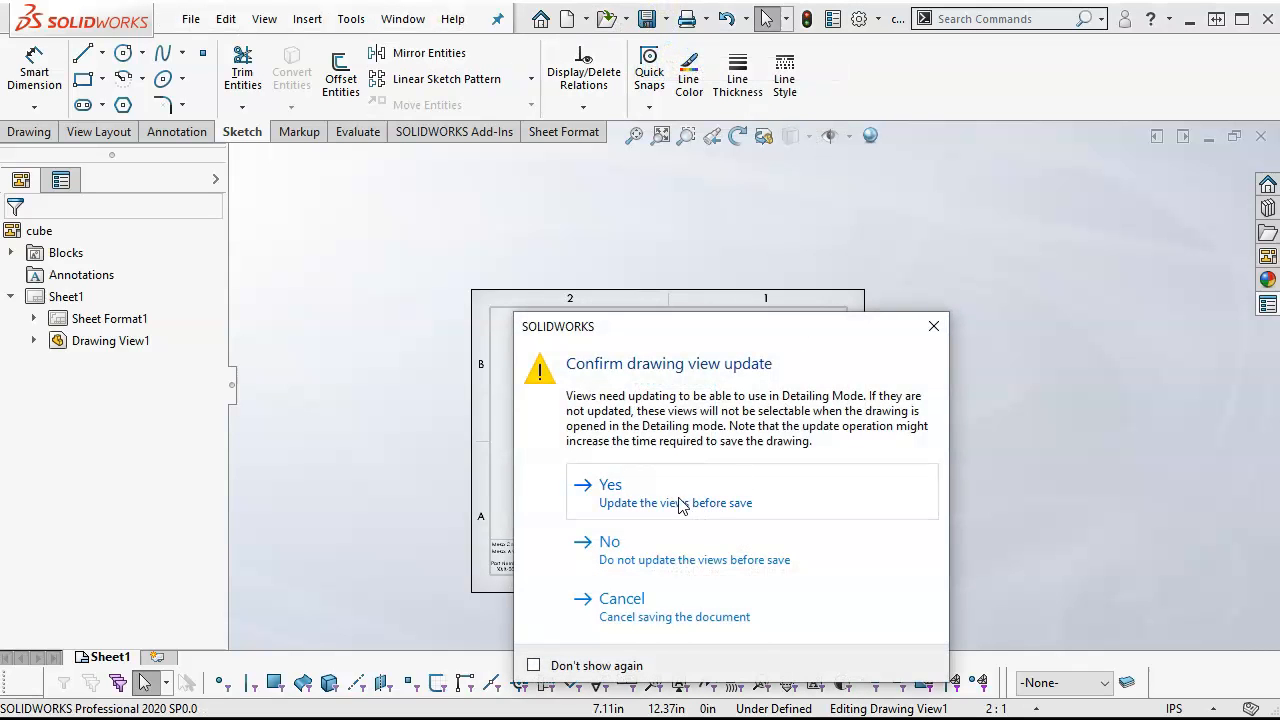
click(678, 505)
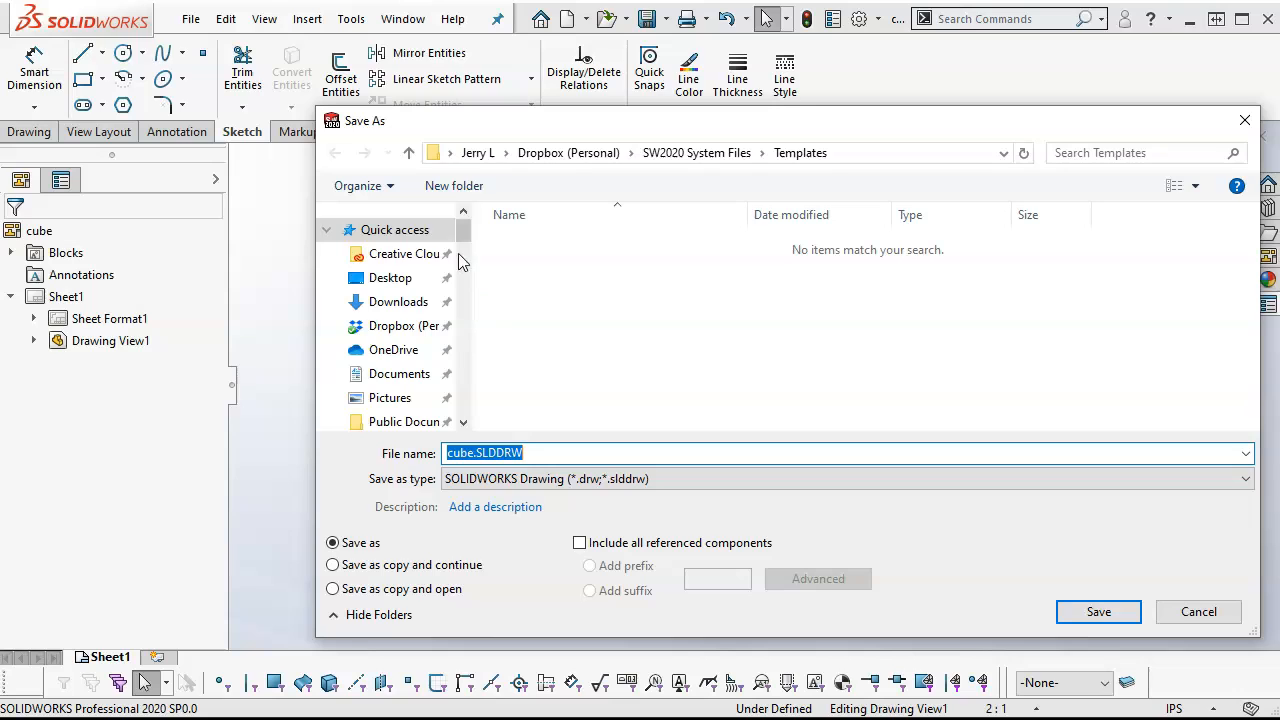
mouse_move(460, 233)
mouse_down()
mouse_move(463, 262)
mouse_move(473, 243)
mouse_up()
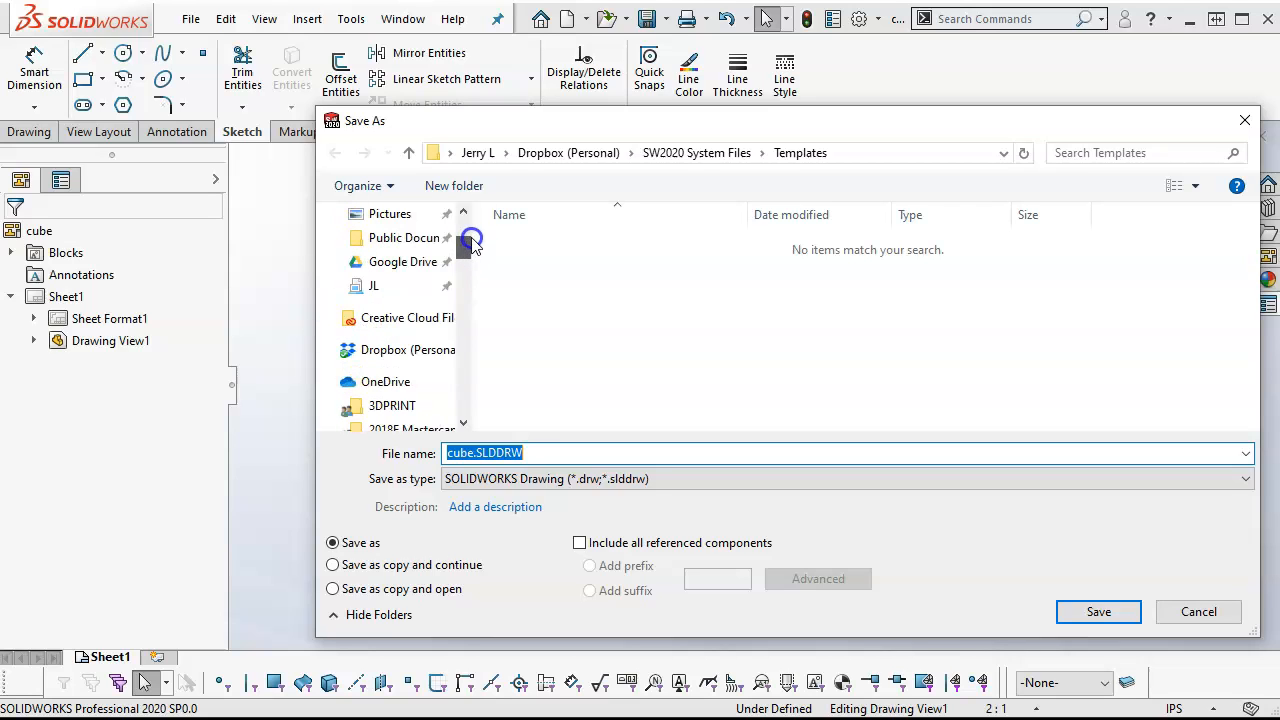
click(405, 349)
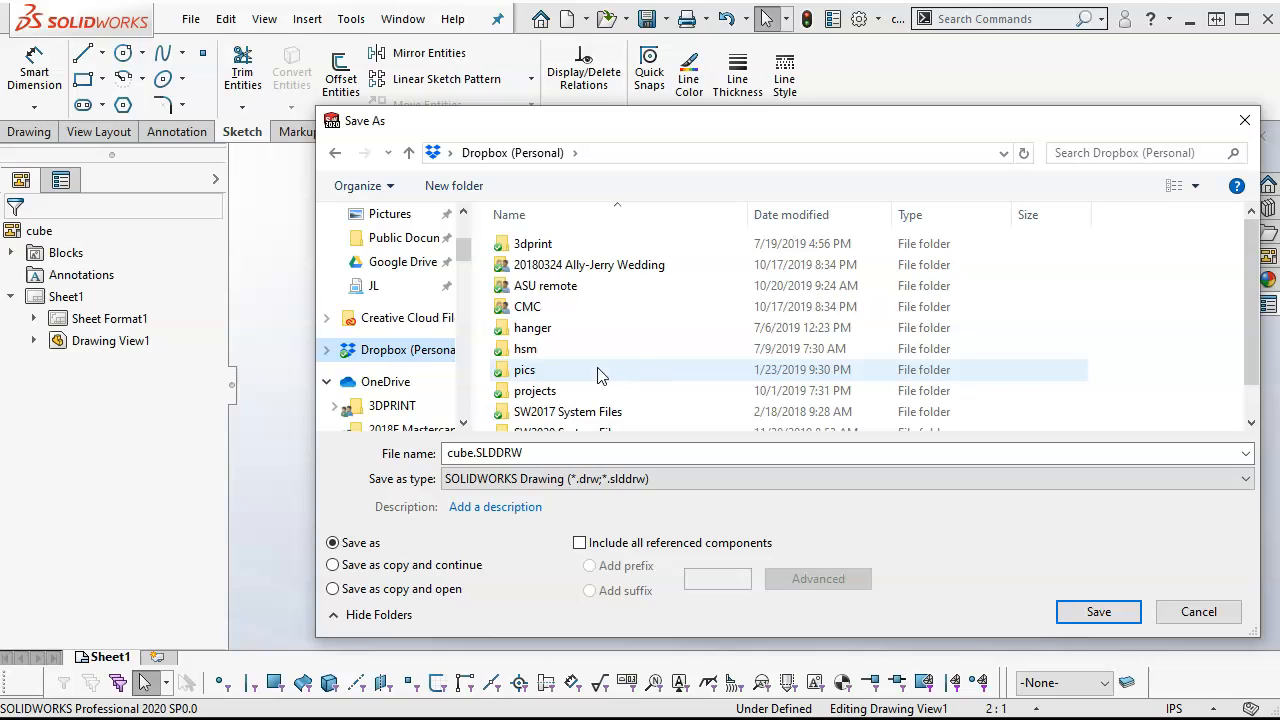
click(1097, 611)
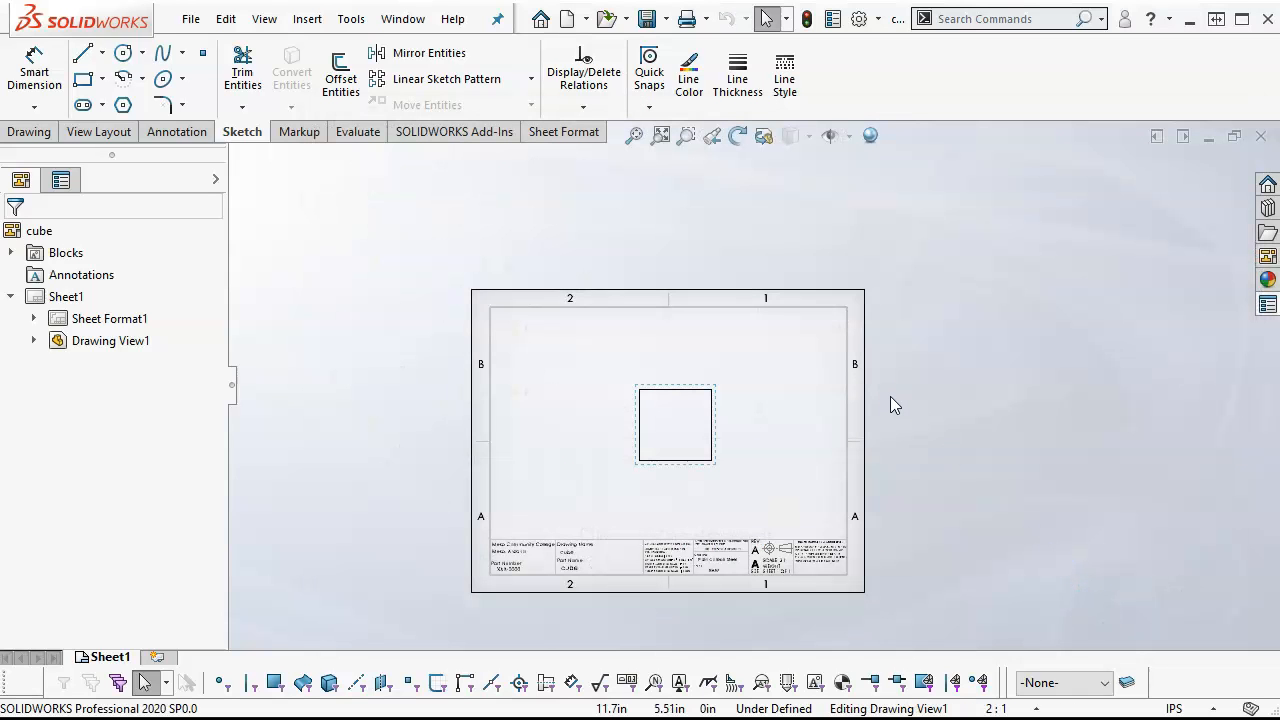
- Save the drawing under the new name cube draw.SLDDRW in the Dropbox (Personal) folder
click(782, 458)
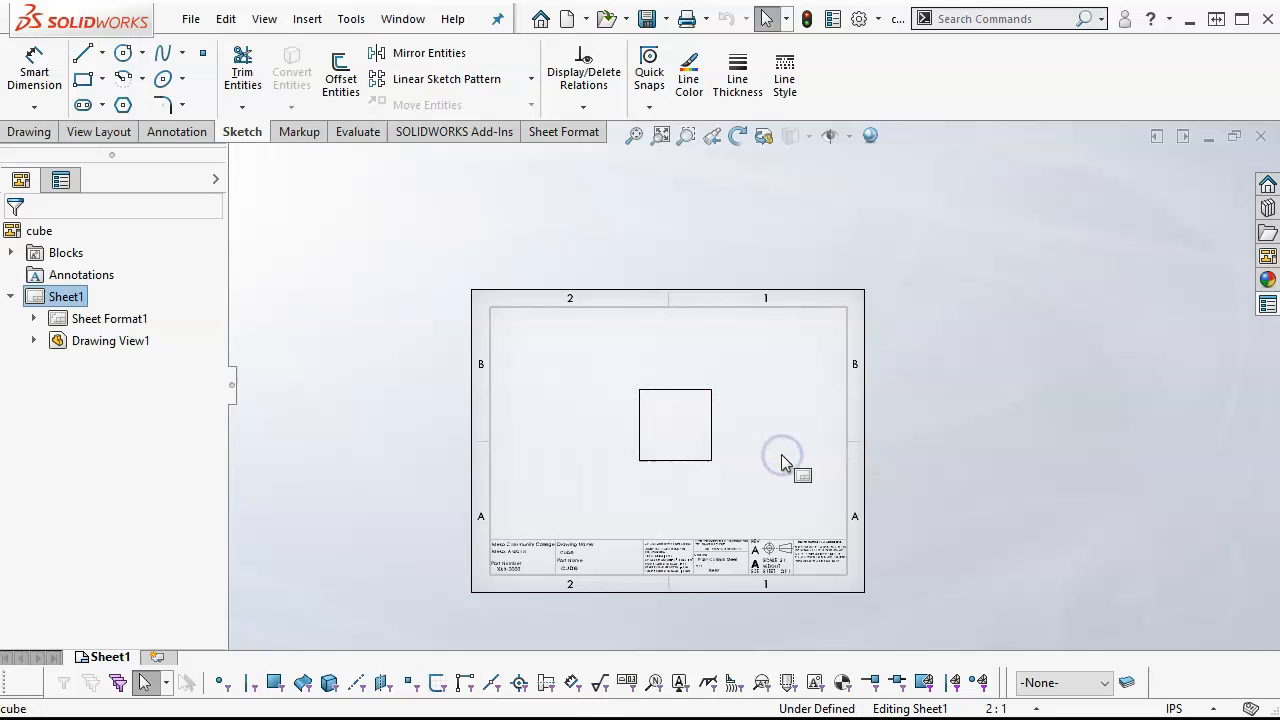
scroll(610, 570, down, 4)
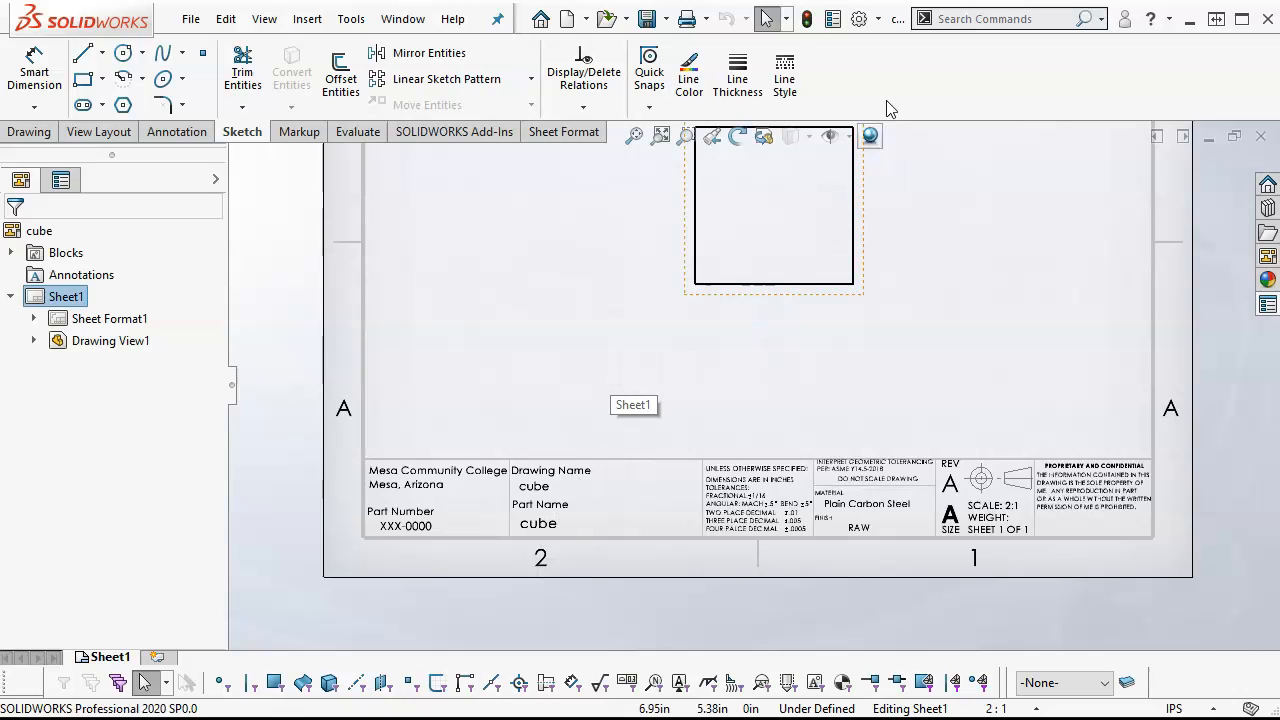
click(666, 19)
click(695, 88)
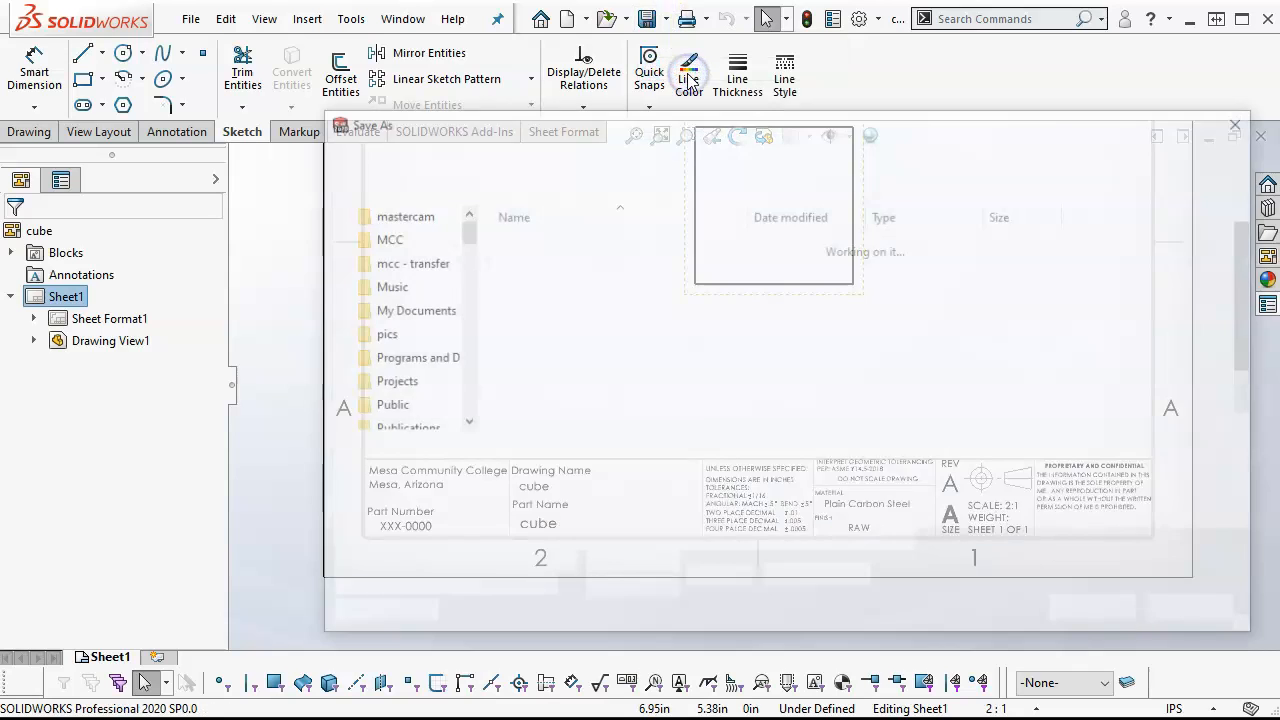
click(474, 453)
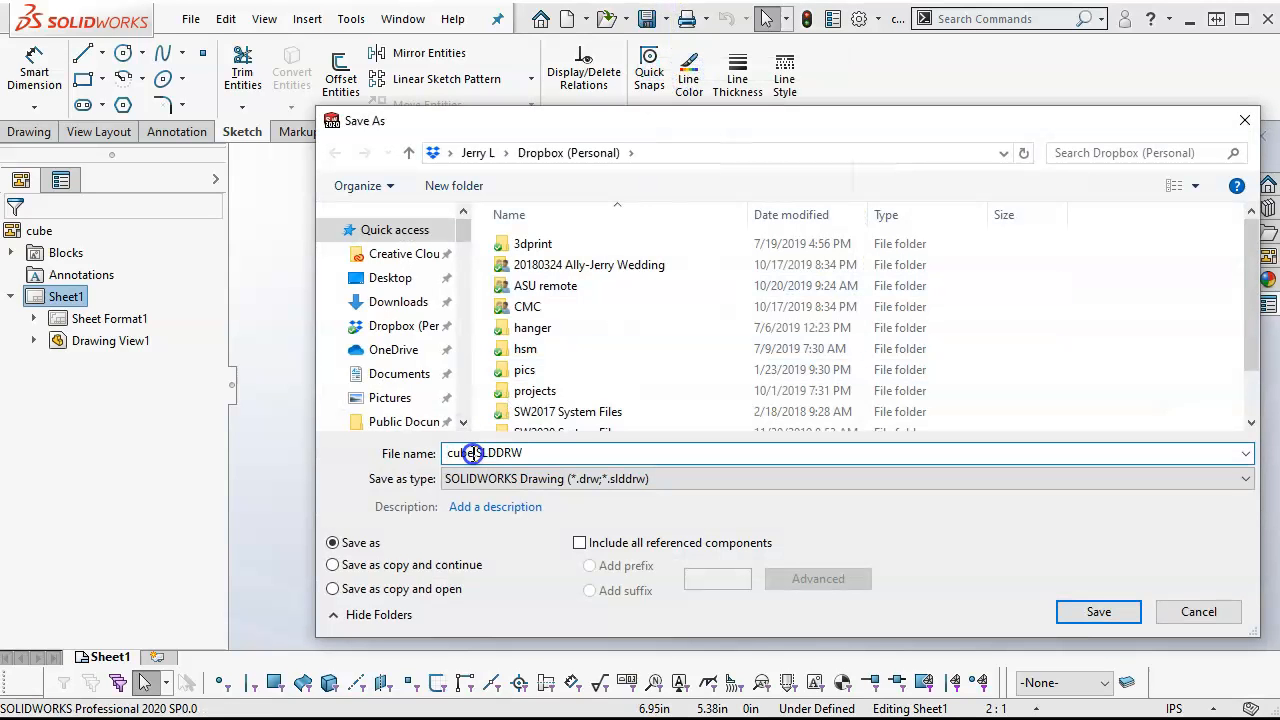
text(draw)
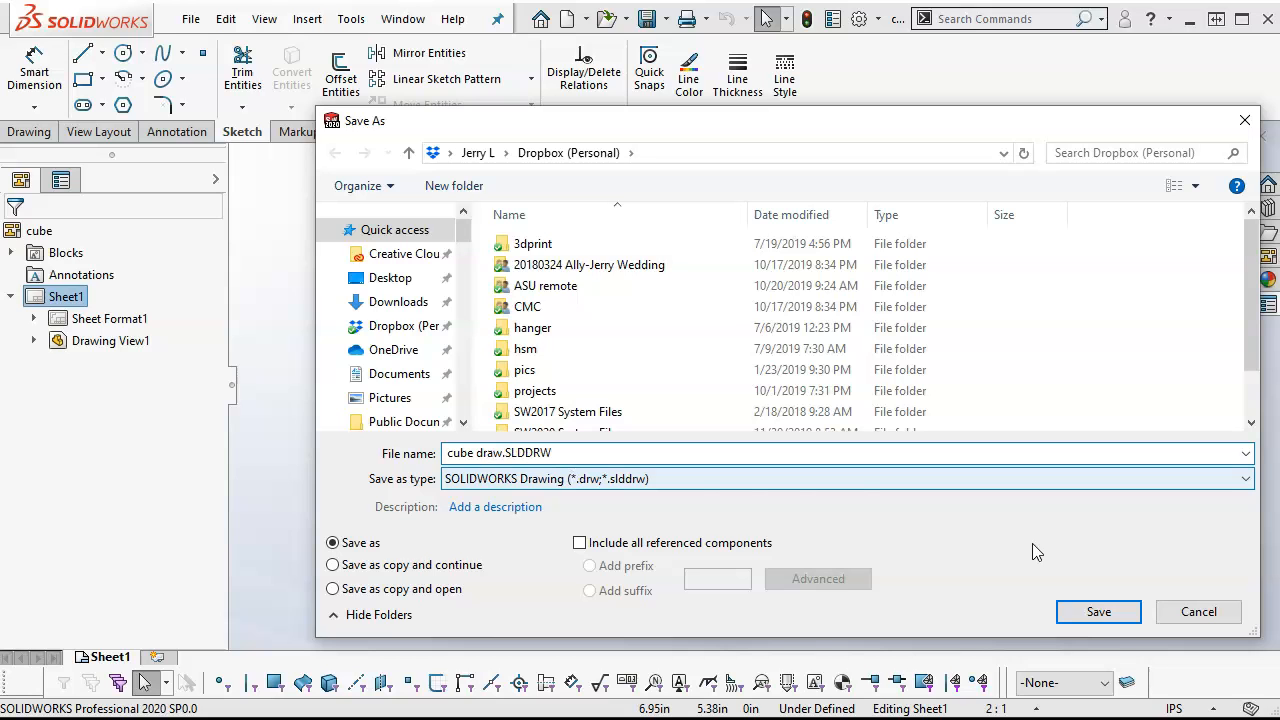
click(1096, 609)
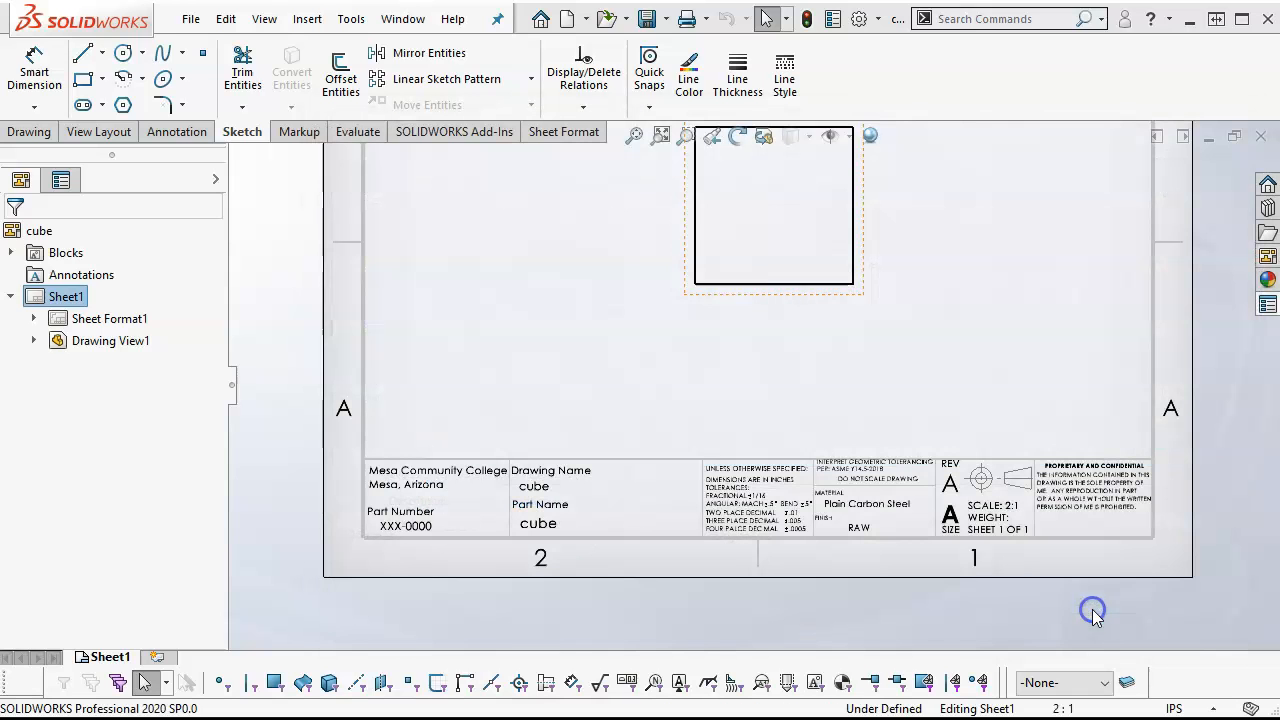
- Edit the sheet format and left-justify the linked drawing name note in the title block
scroll(605, 500, down, 3)
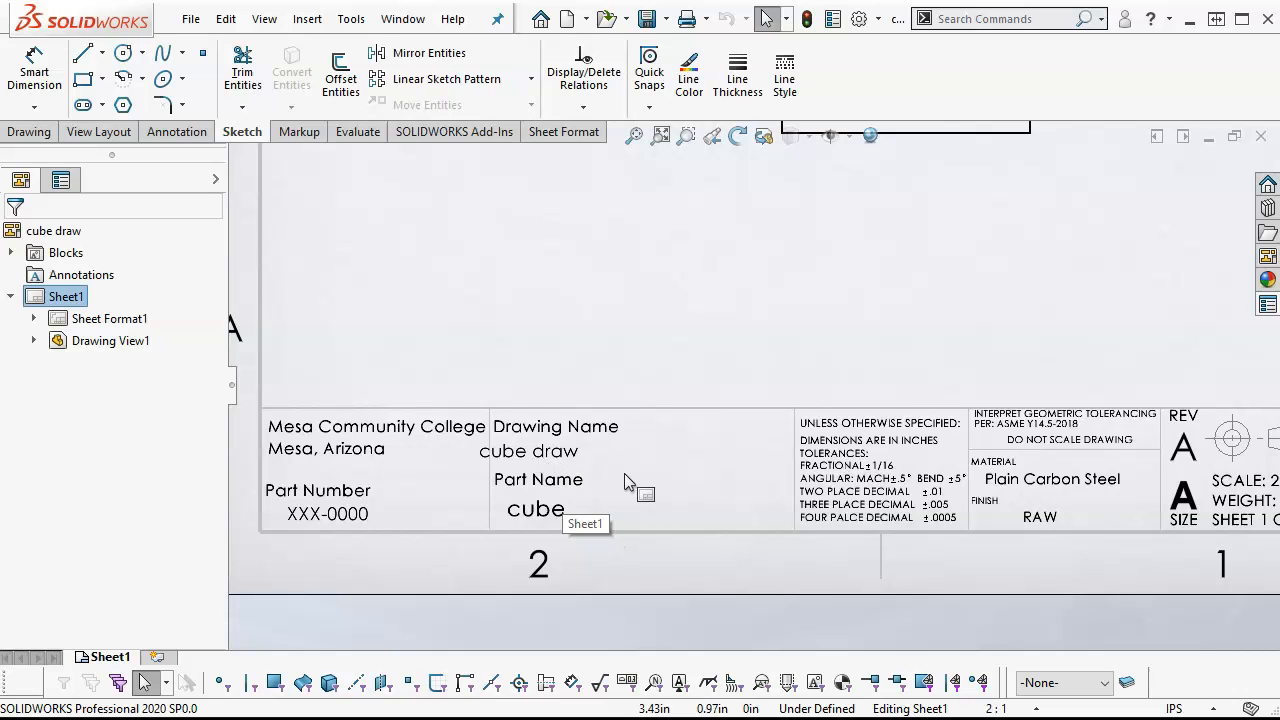
right_click(804, 296)
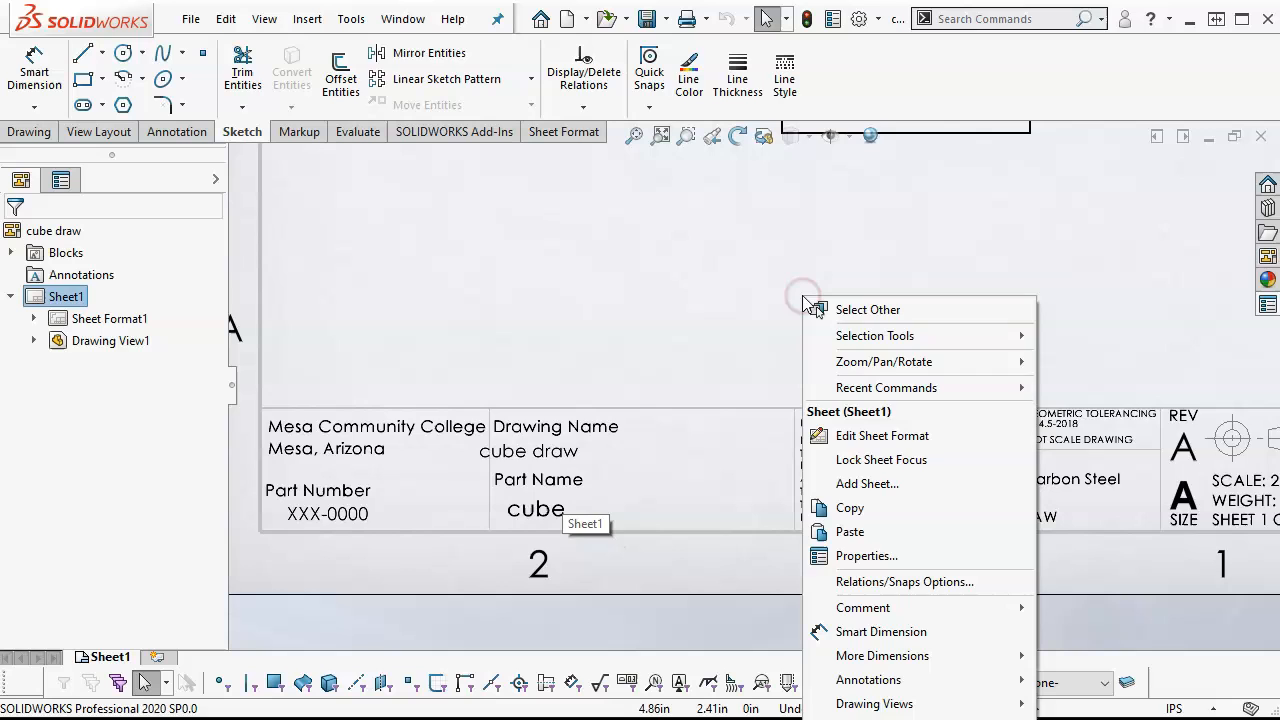
click(883, 437)
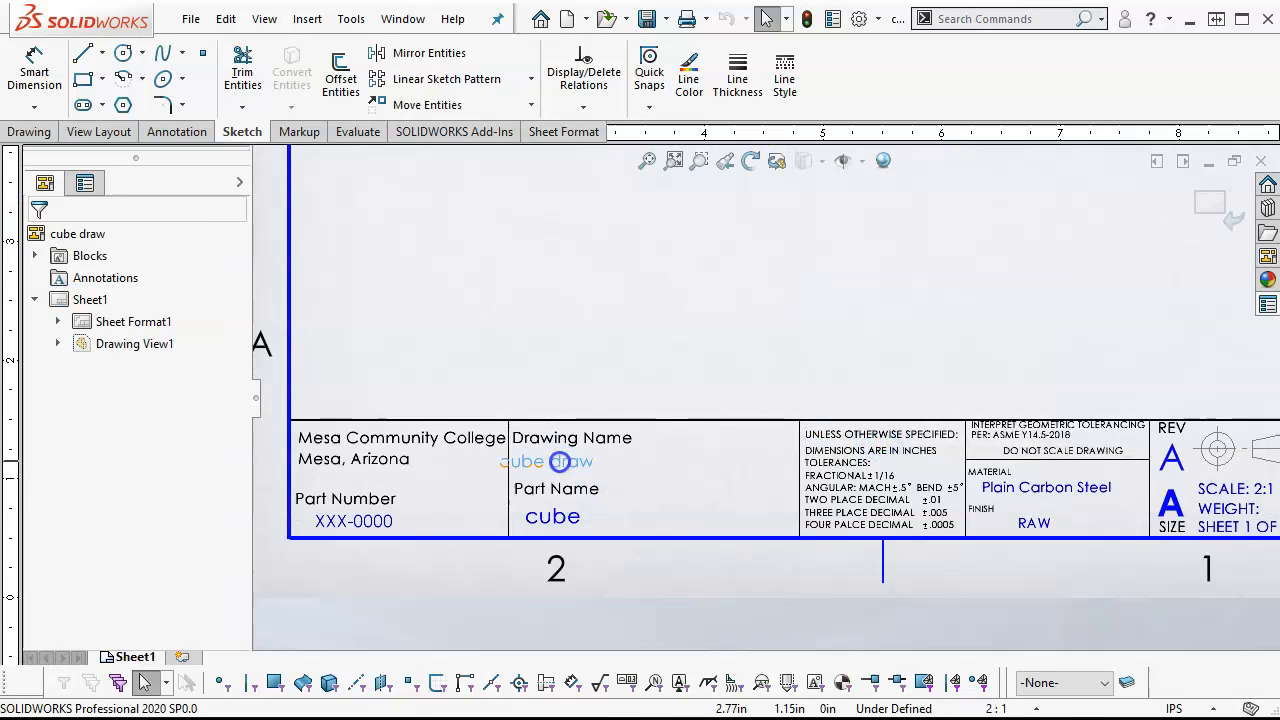
click(563, 462)
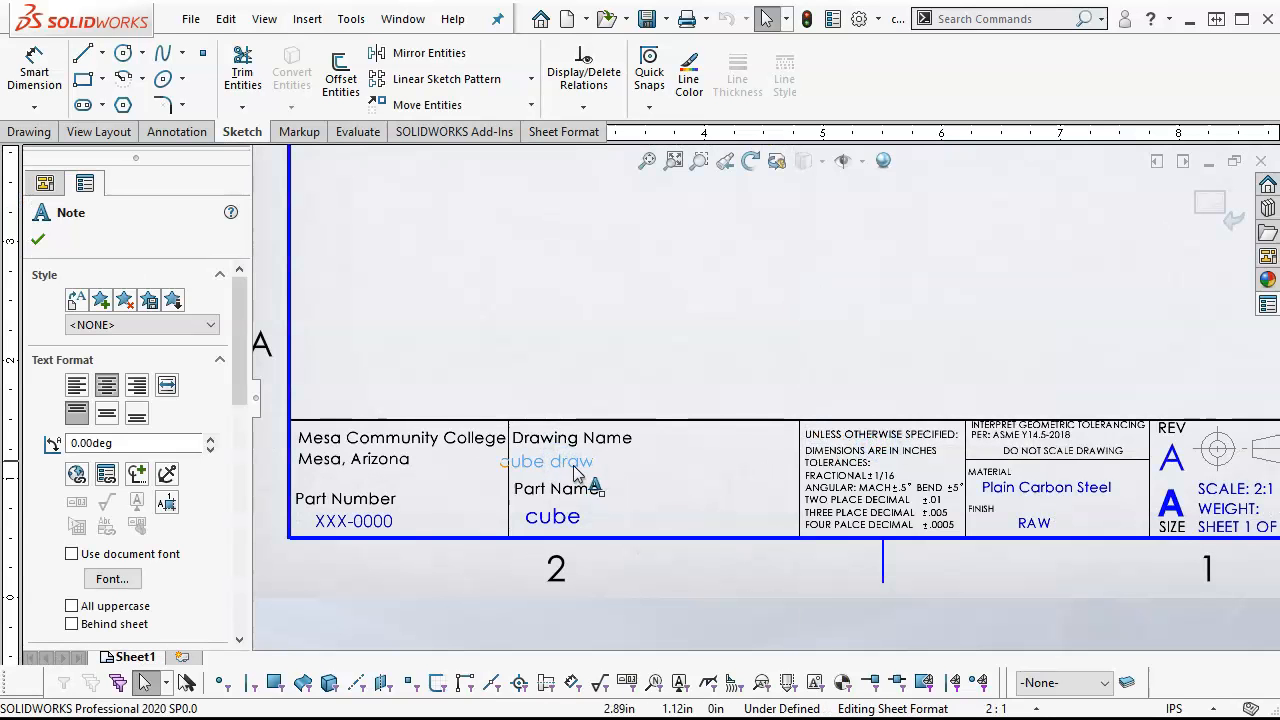
click(76, 385)
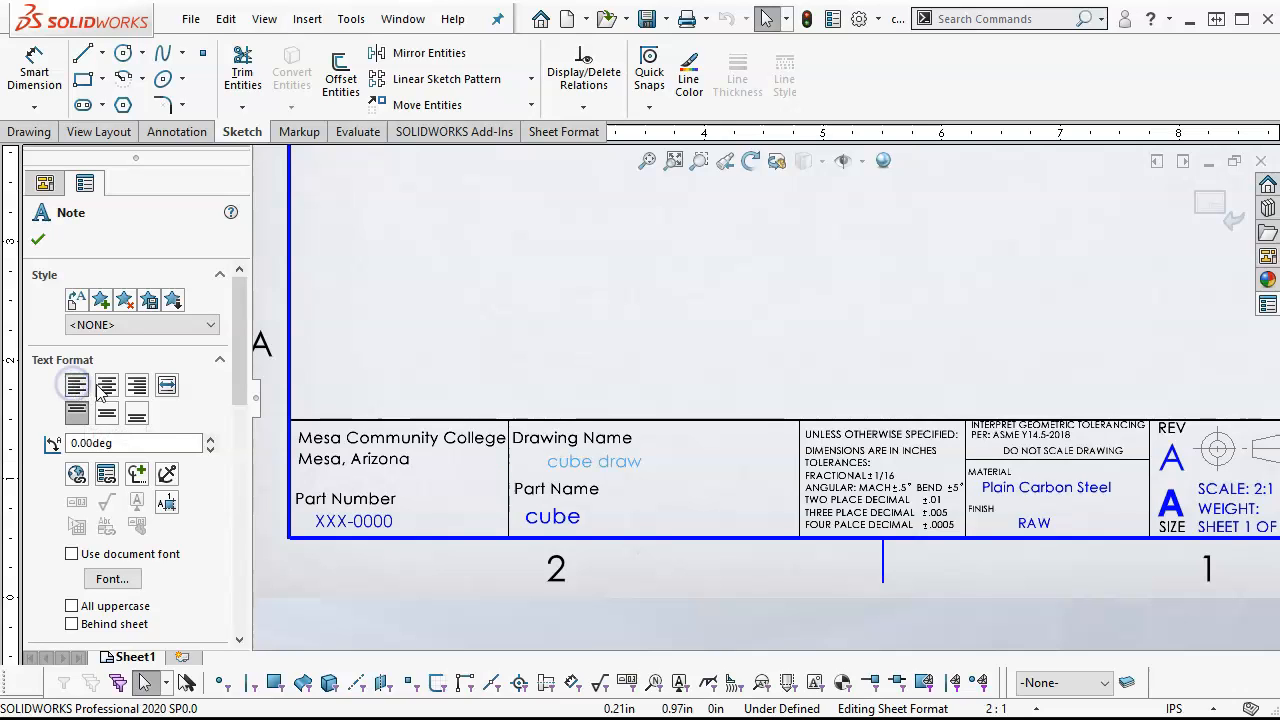
click(532, 516)
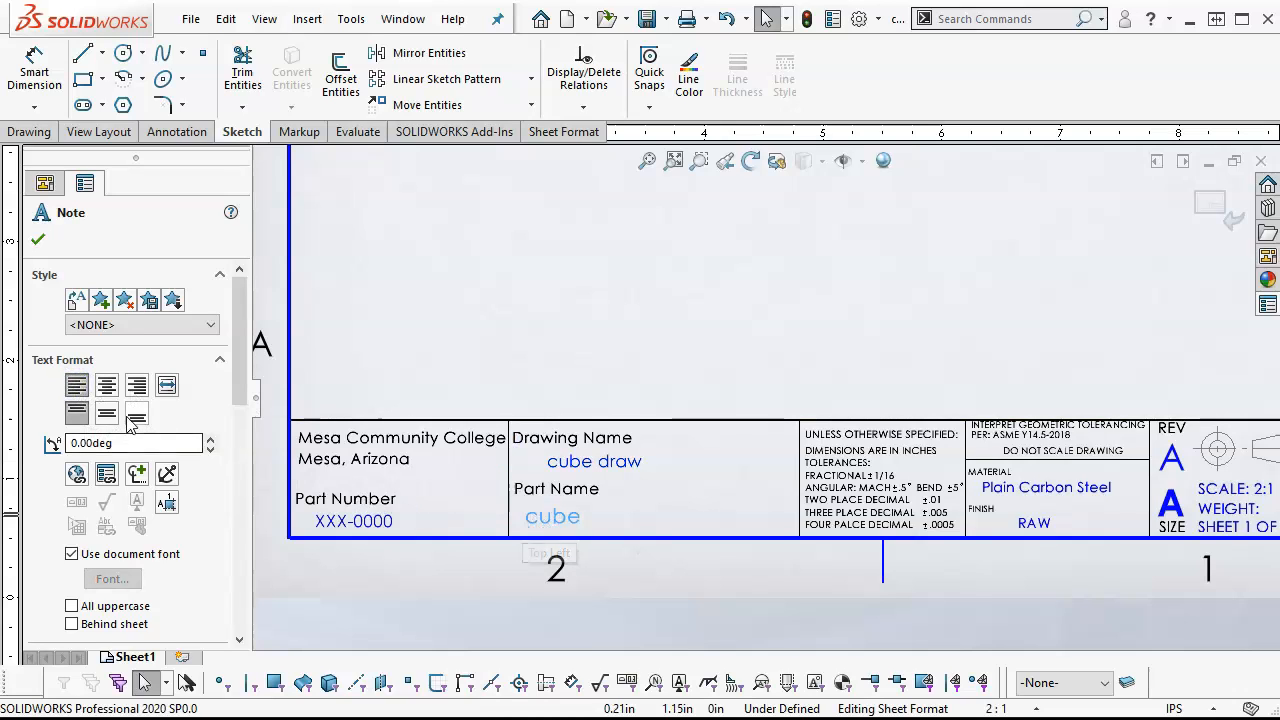
click(586, 360)
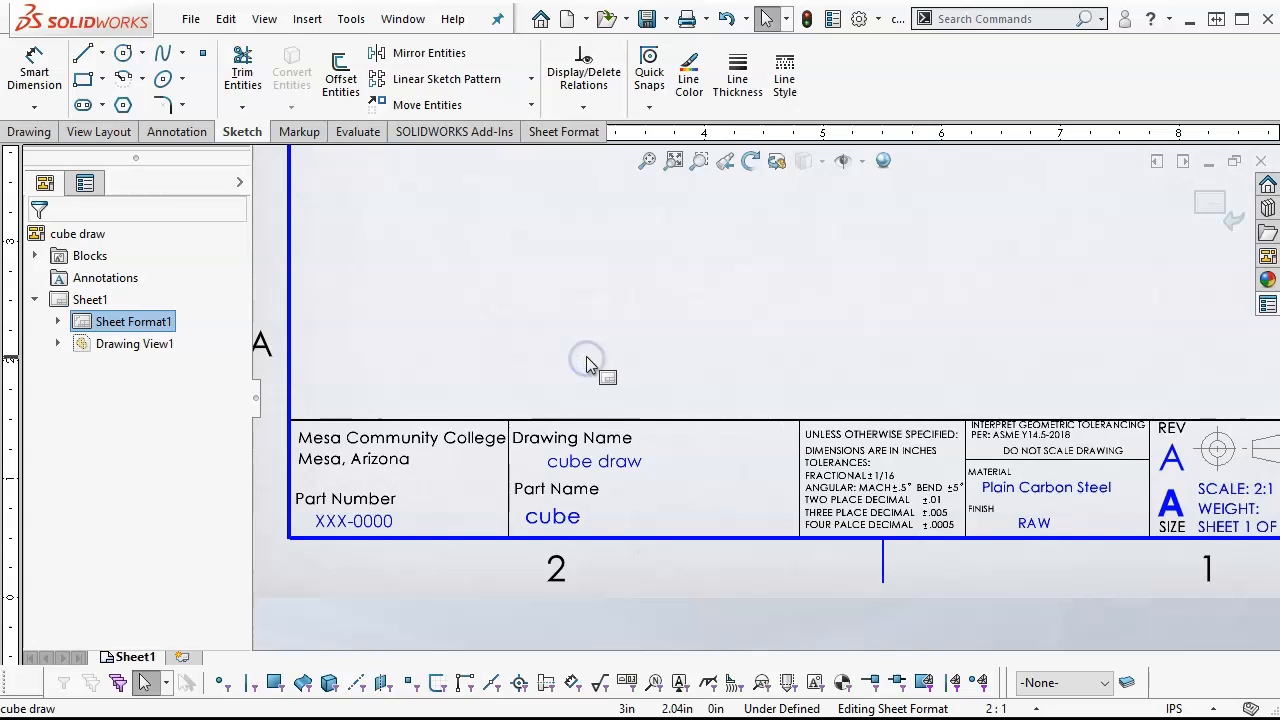
- Move the linked drawing name note so its left edge lines up with the linked part name note below it
scroll(510, 550, down, 3)
click(594, 394)
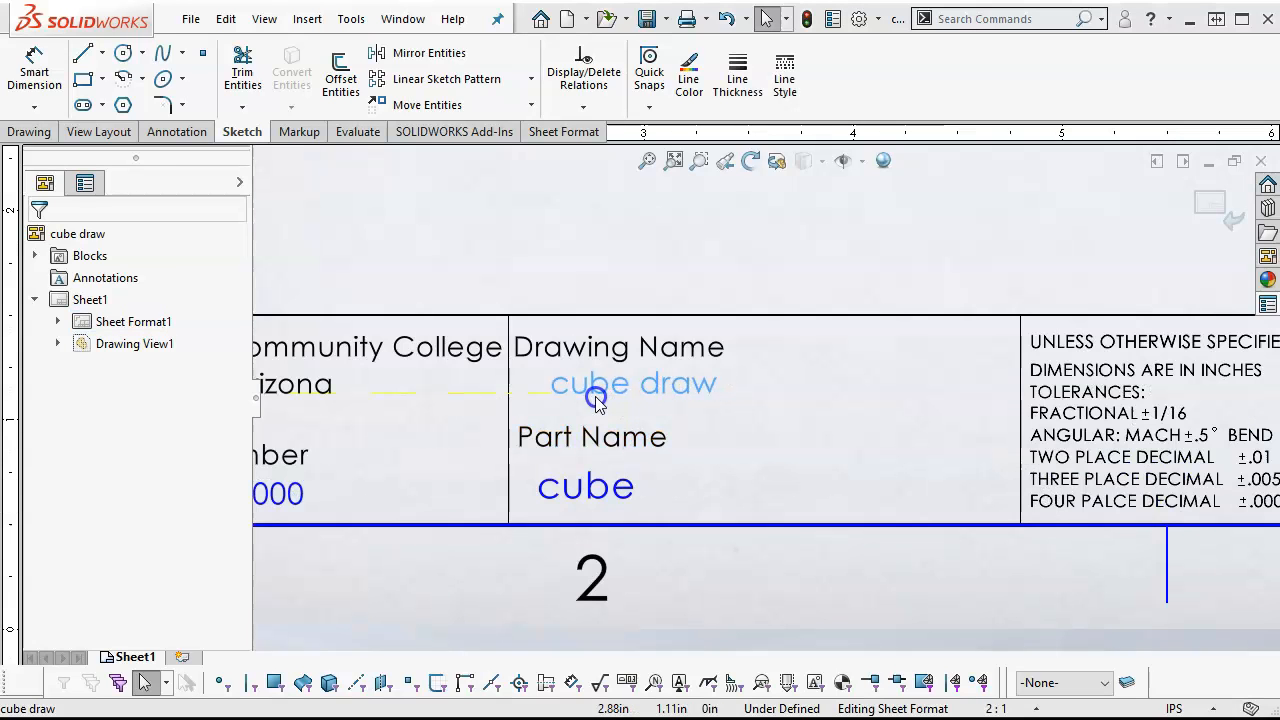
double_click(611, 398)
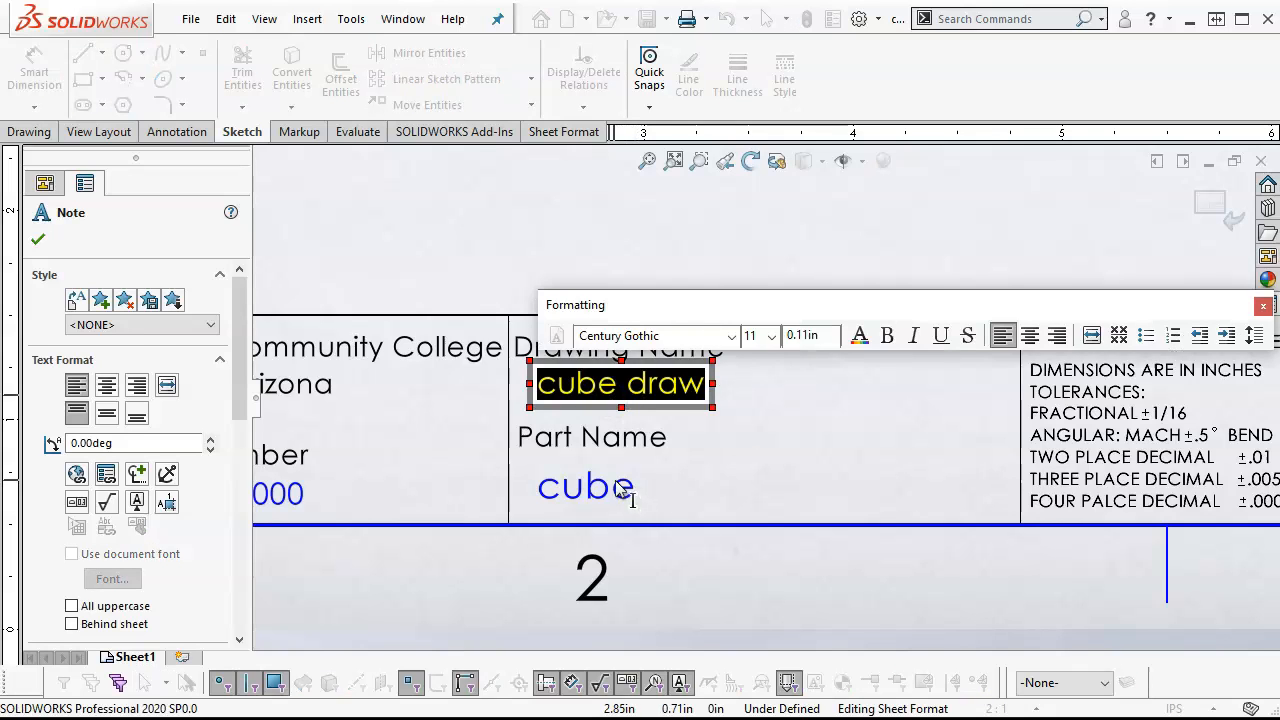
- Set the font size of the linked part name note in the title block to 12
click(617, 487)
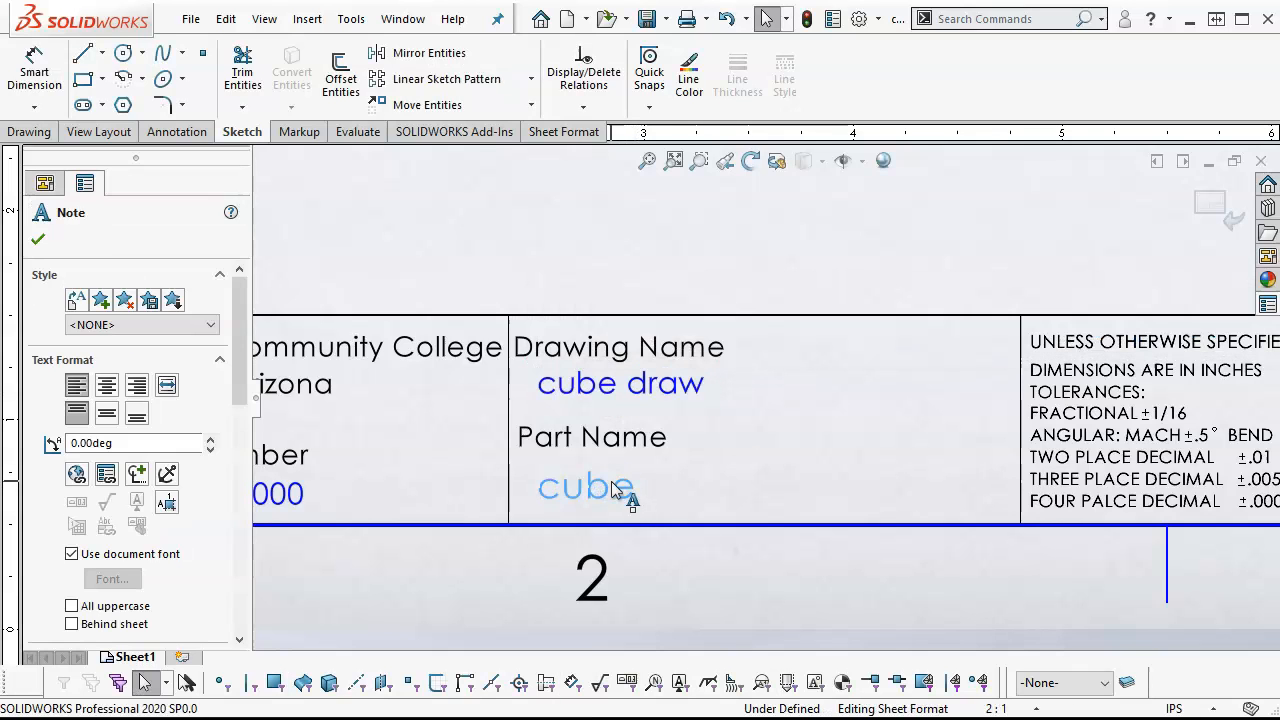
double_click(614, 490)
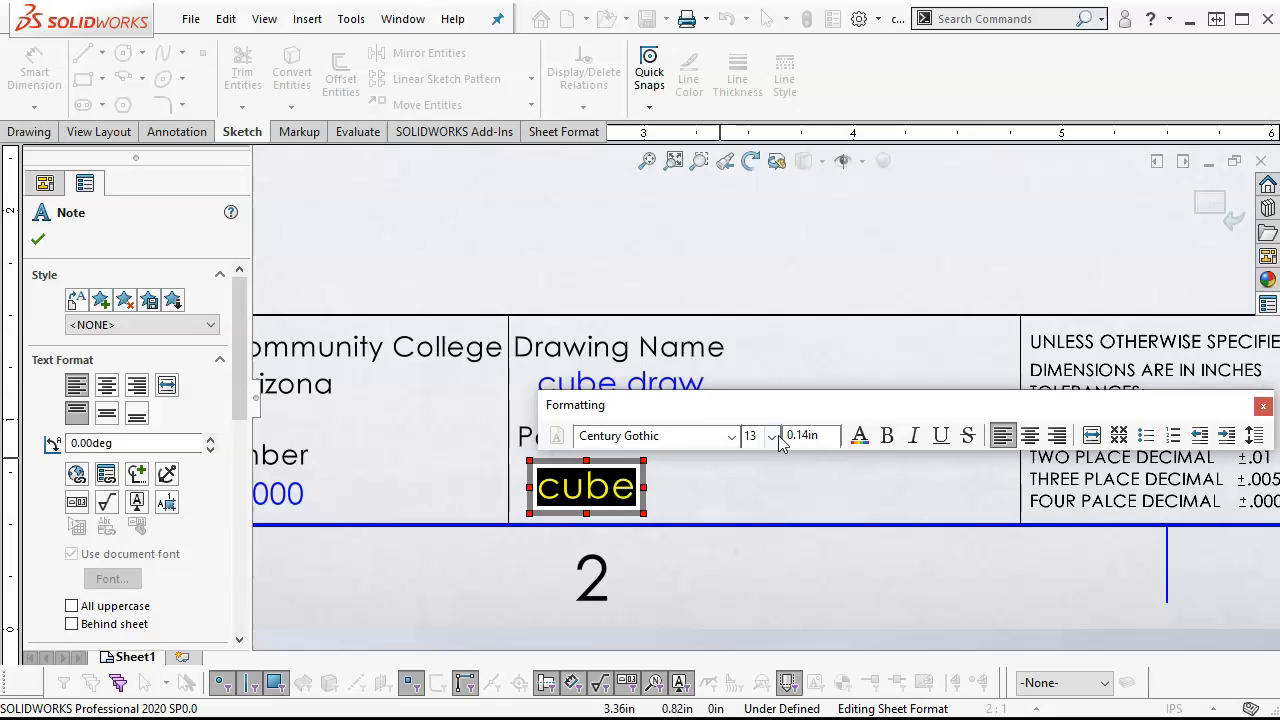
click(697, 243)
click(617, 482)
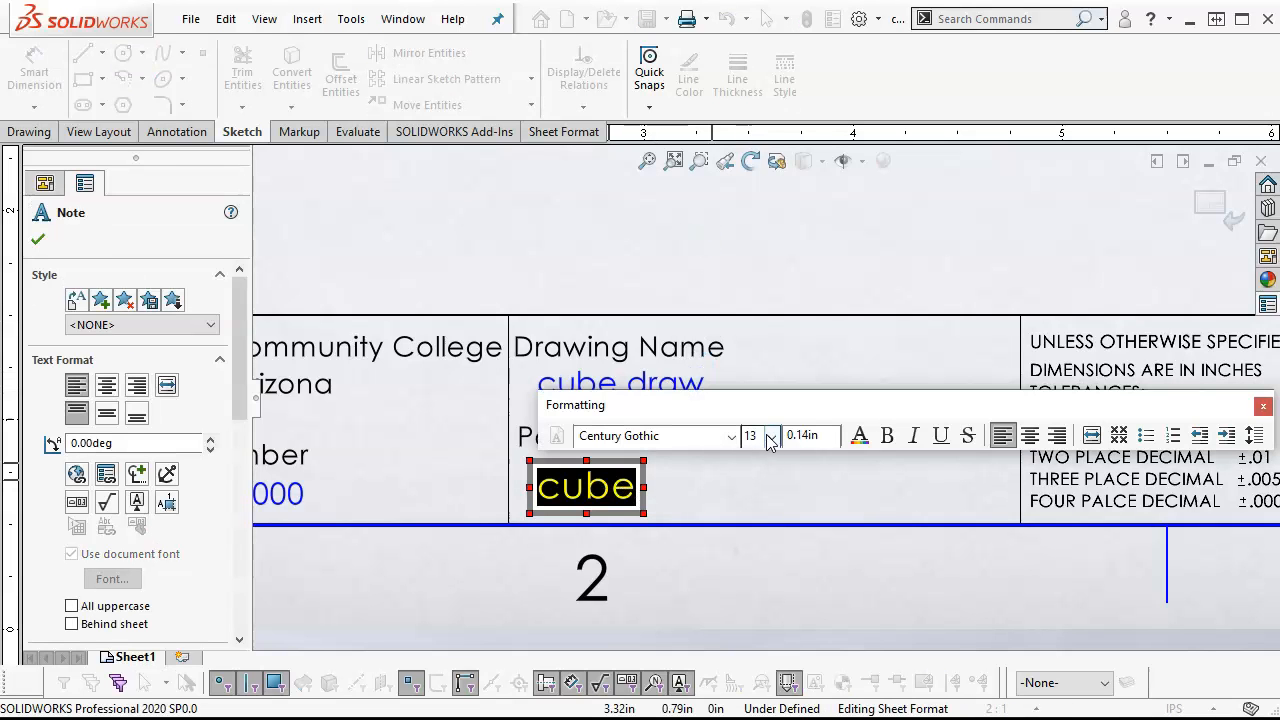
click(770, 441)
click(756, 507)
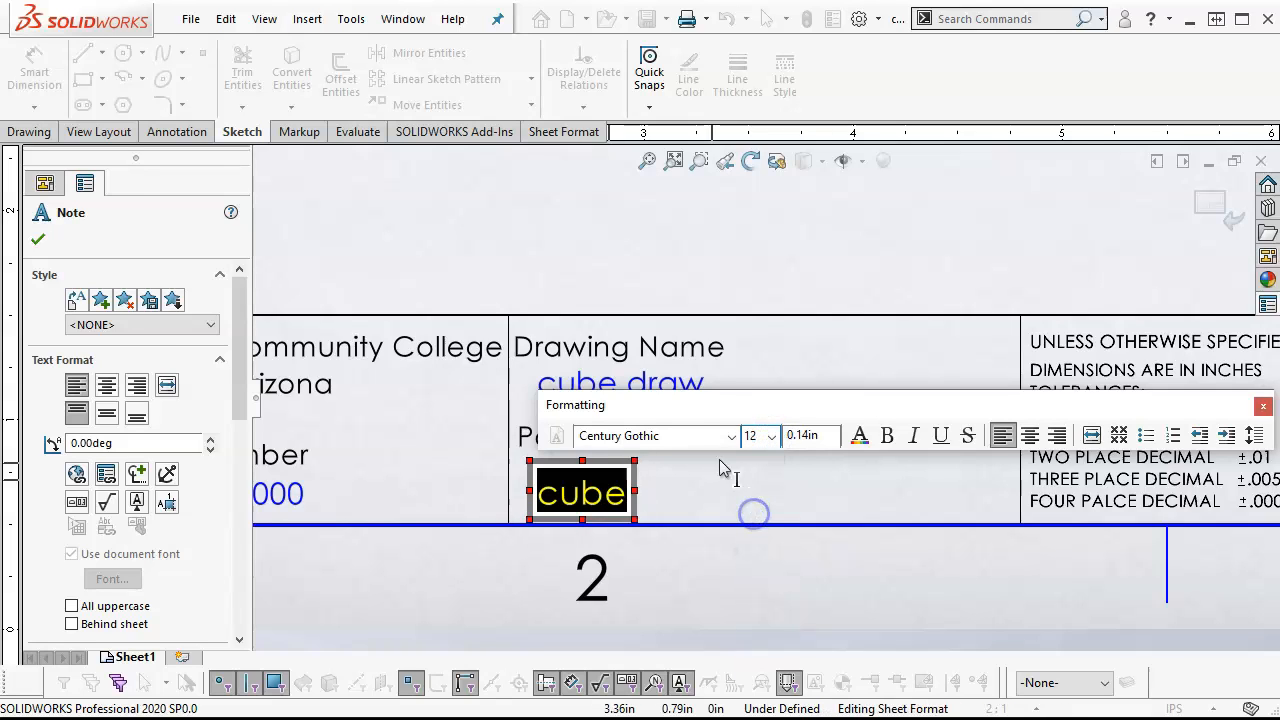
- Set the font size of the linked drawing name note in the title block to 12
click(688, 390)
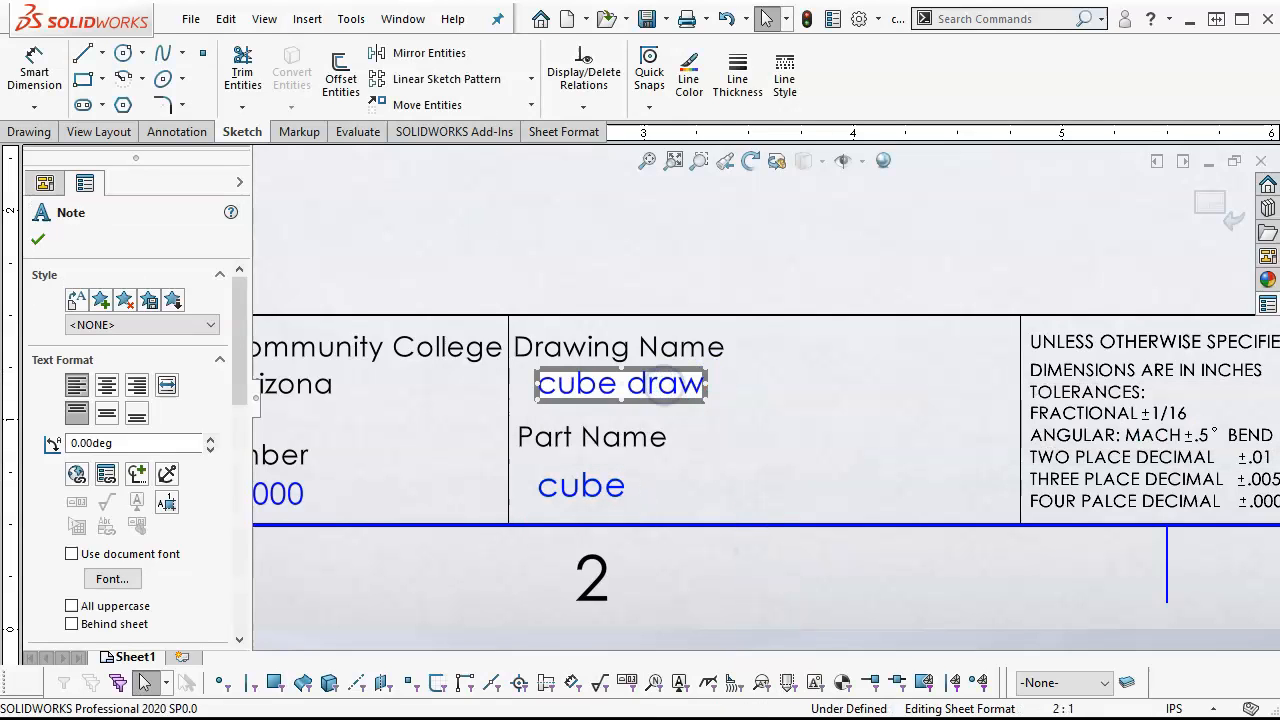
click(771, 336)
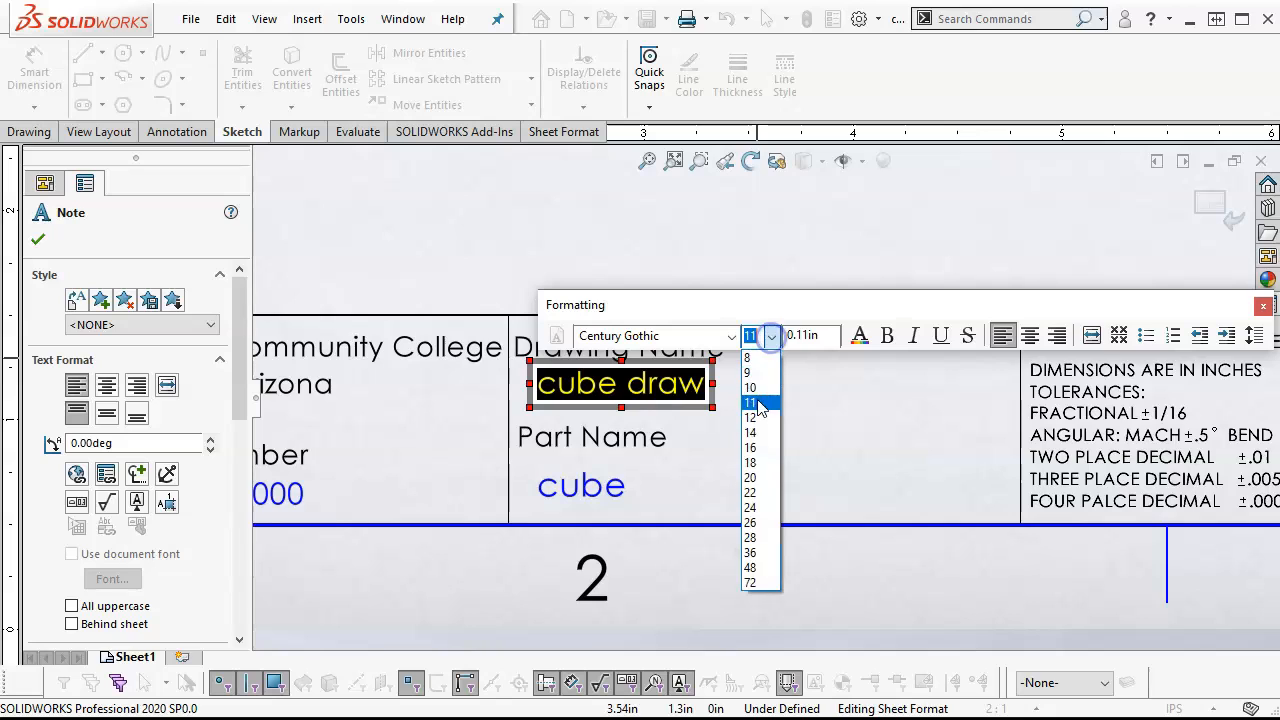
click(759, 404)
click(713, 237)
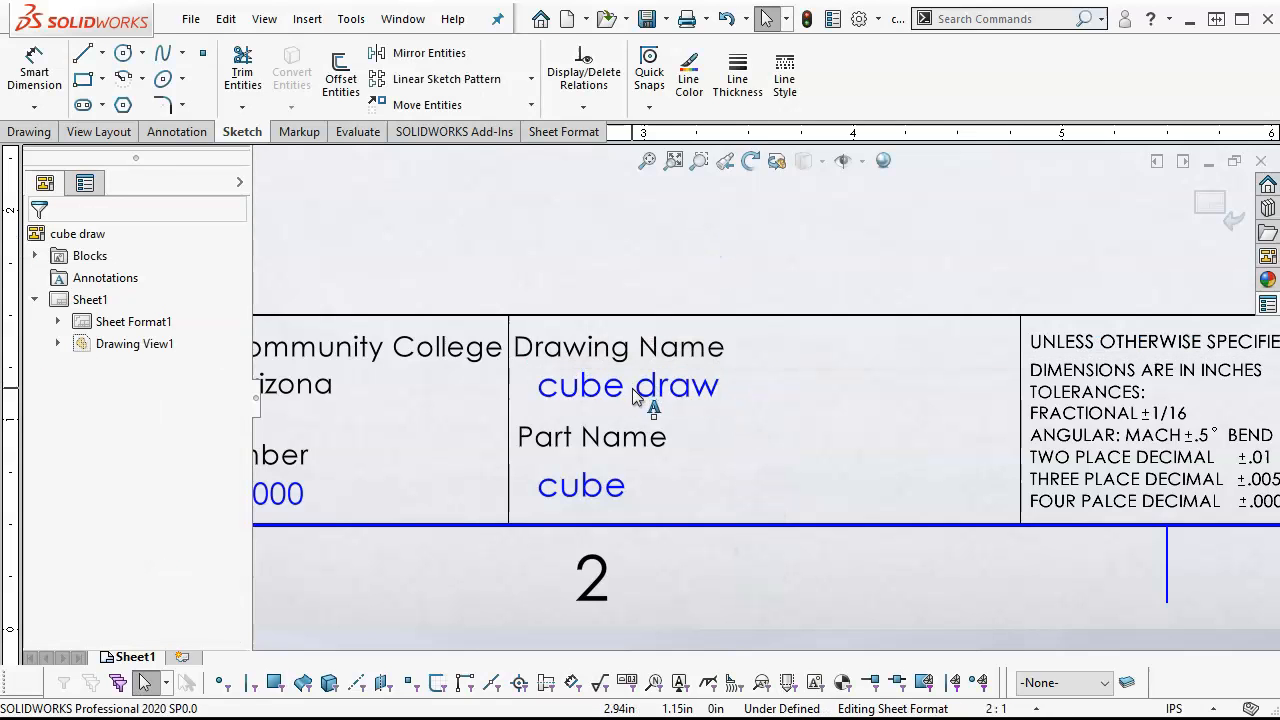
- Reposition the linked drawing name note slightly lower between the Drawing Name and Part Name labels, and exit sheet format editing
double_click(633, 395)
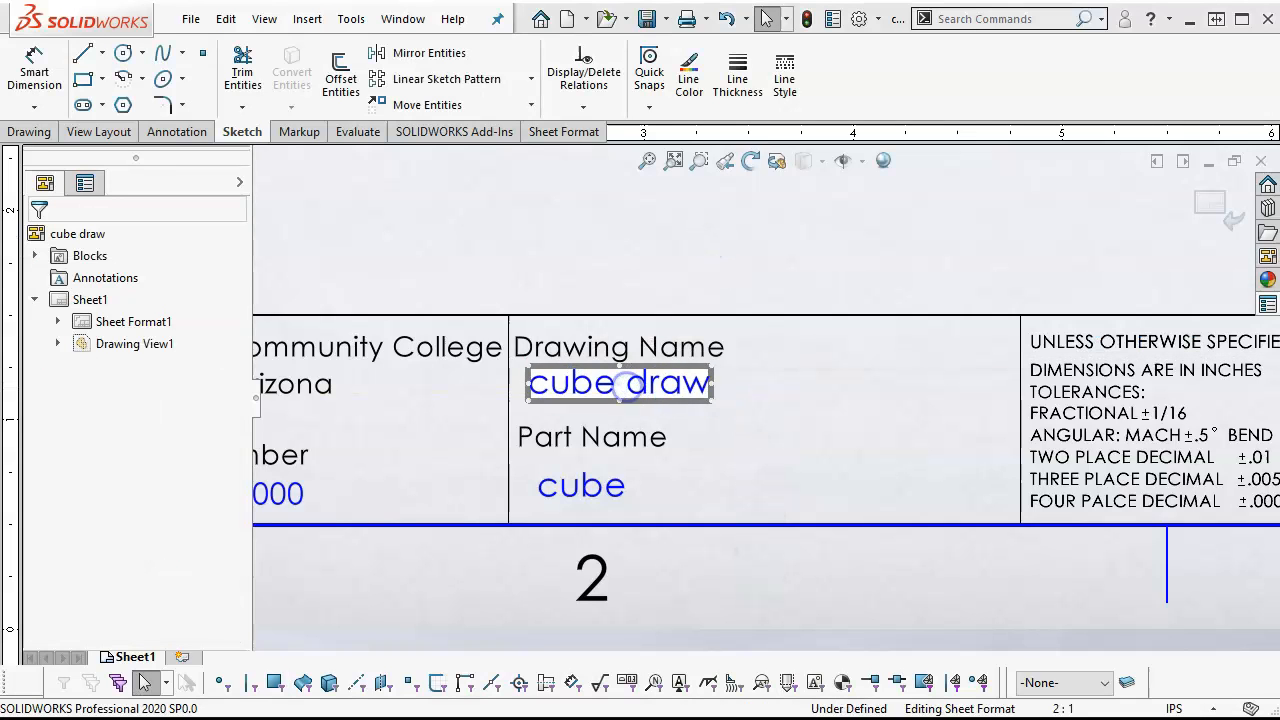
scroll(560, 470, down, 3)
scroll(656, 440, down, 1)
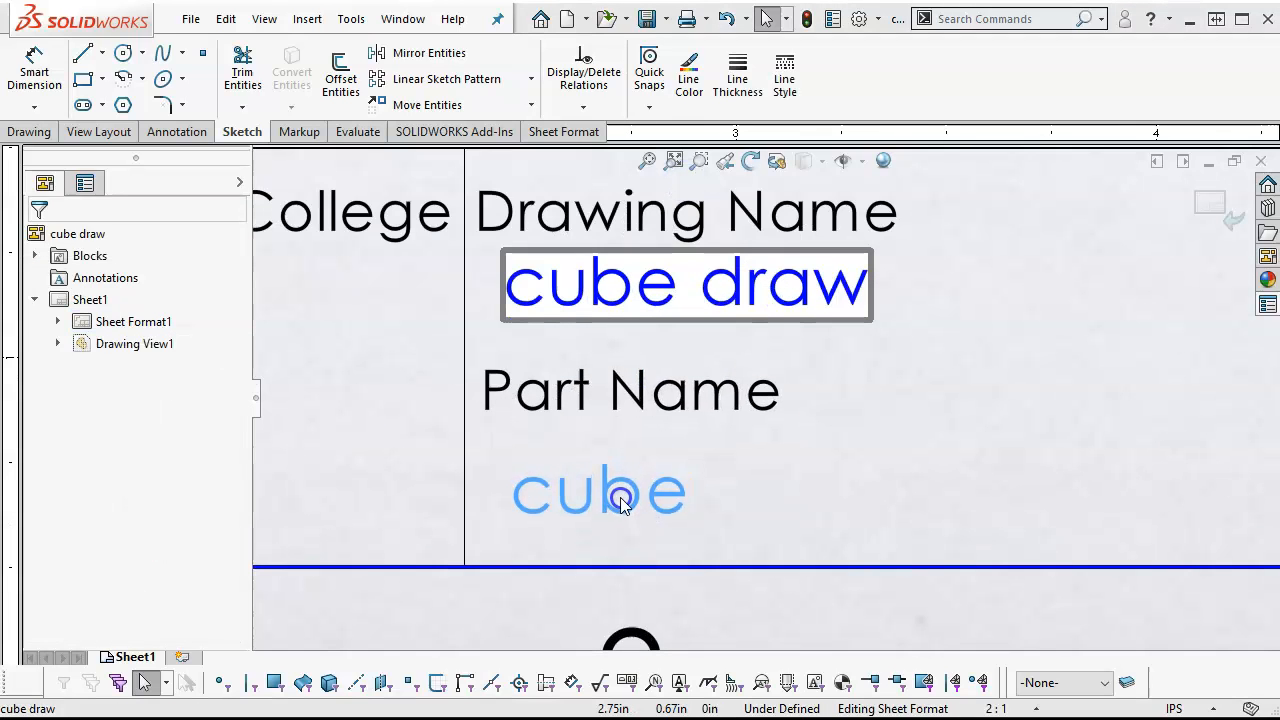
click(700, 286)
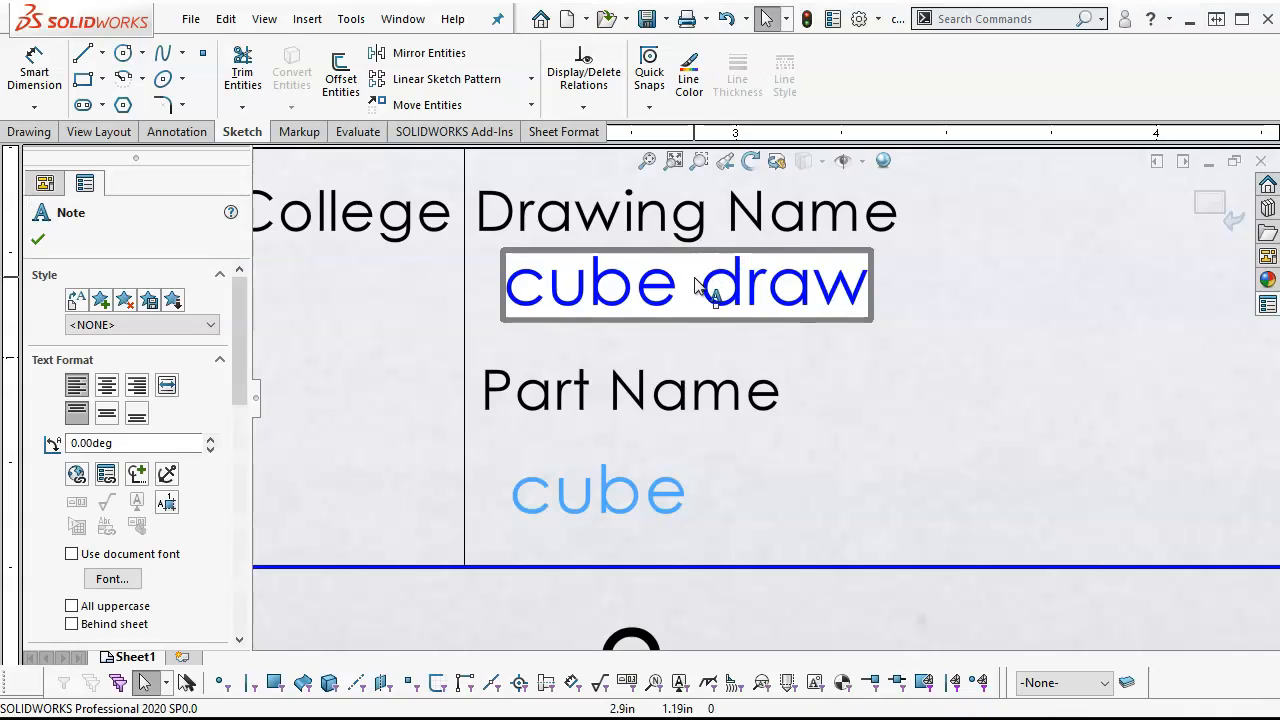
click(697, 297)
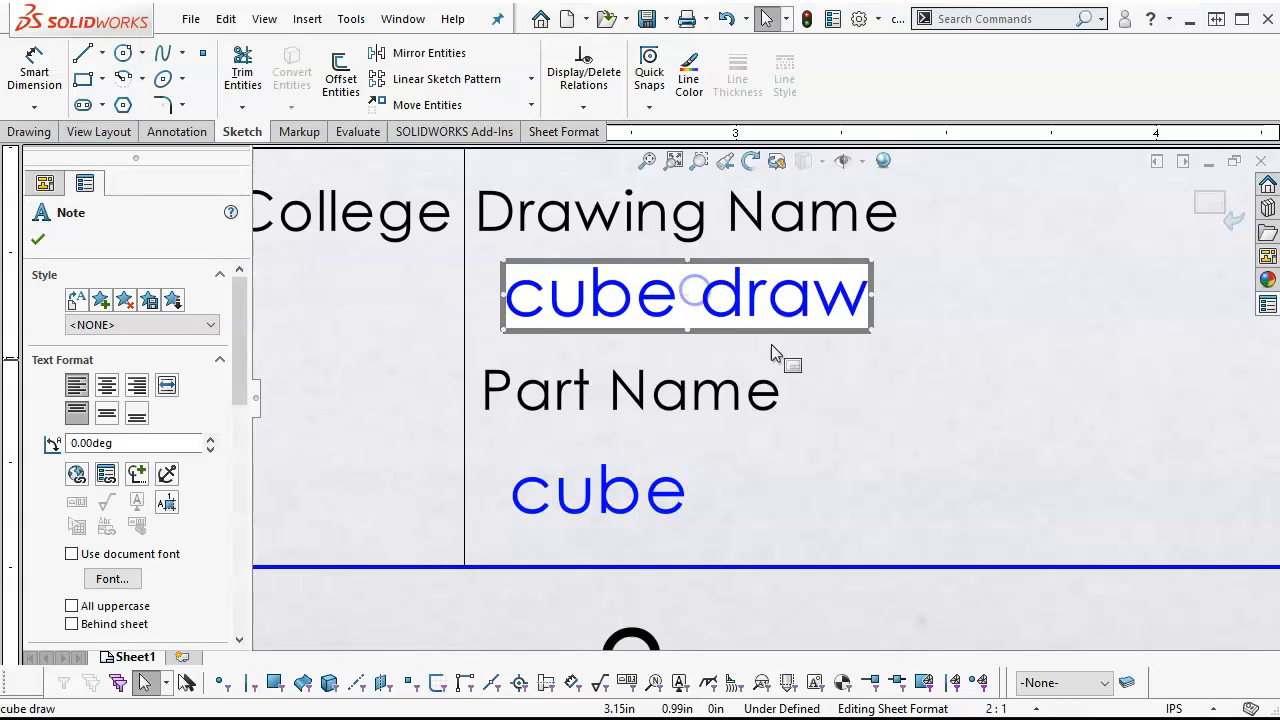
click(900, 405)
click(645, 159)
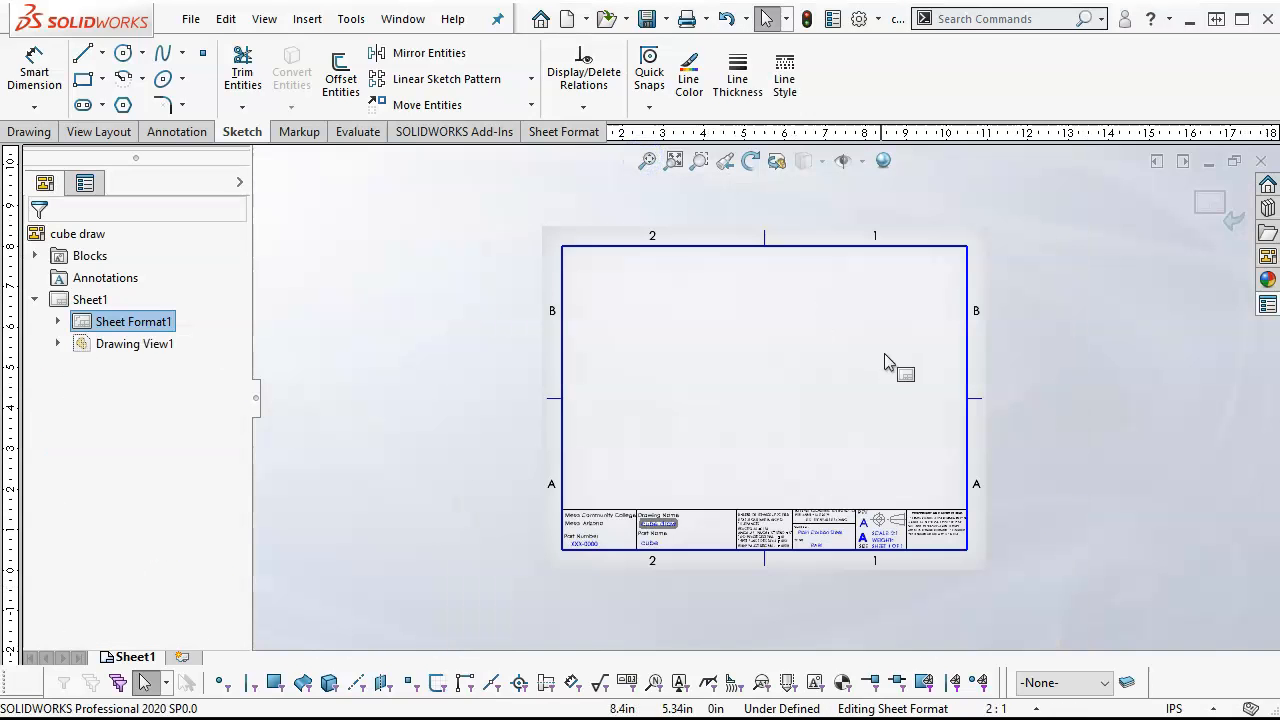
click(1208, 201)
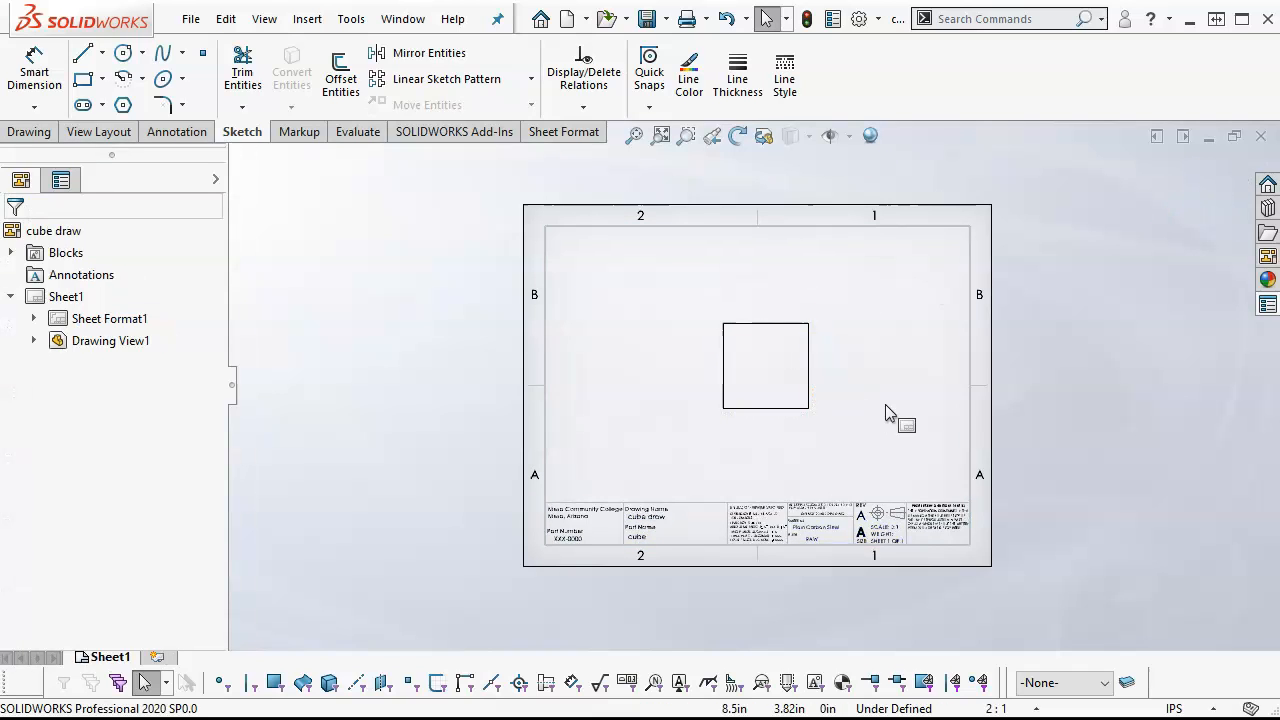
- Delete the cube's drawing view from the sheet, leaving only the border and title block
click(739, 413)
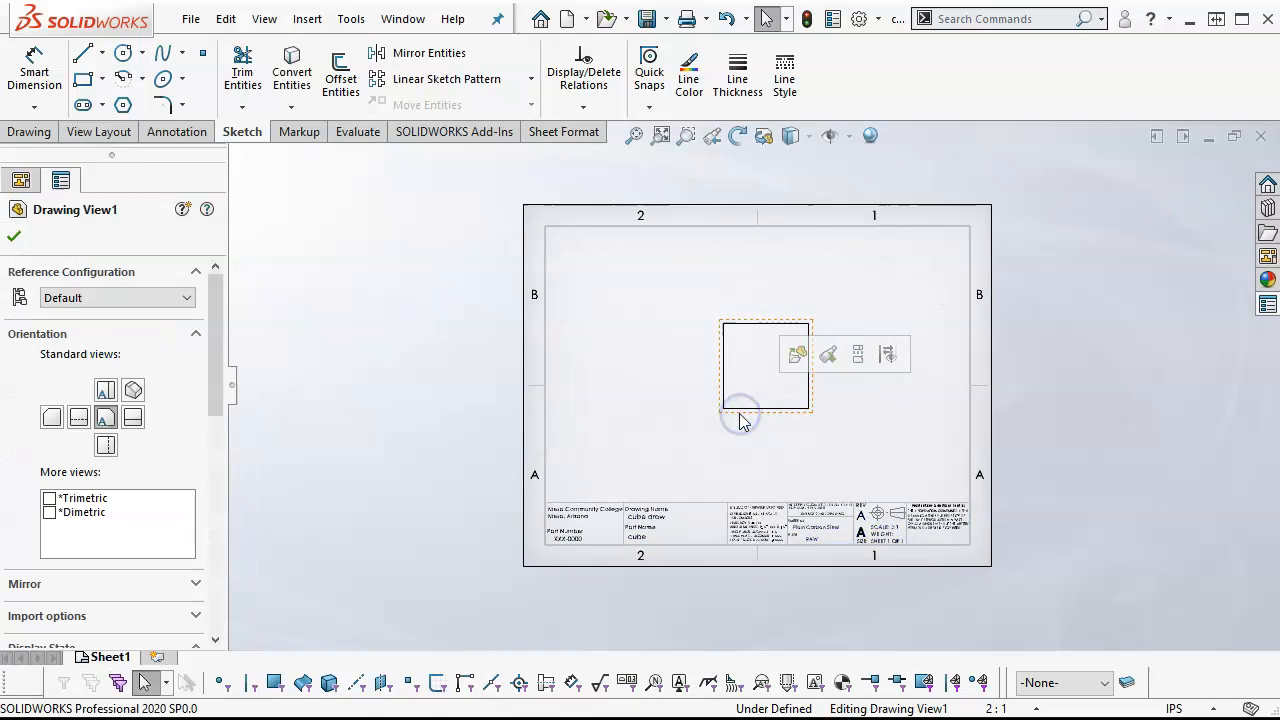
key(Delete)
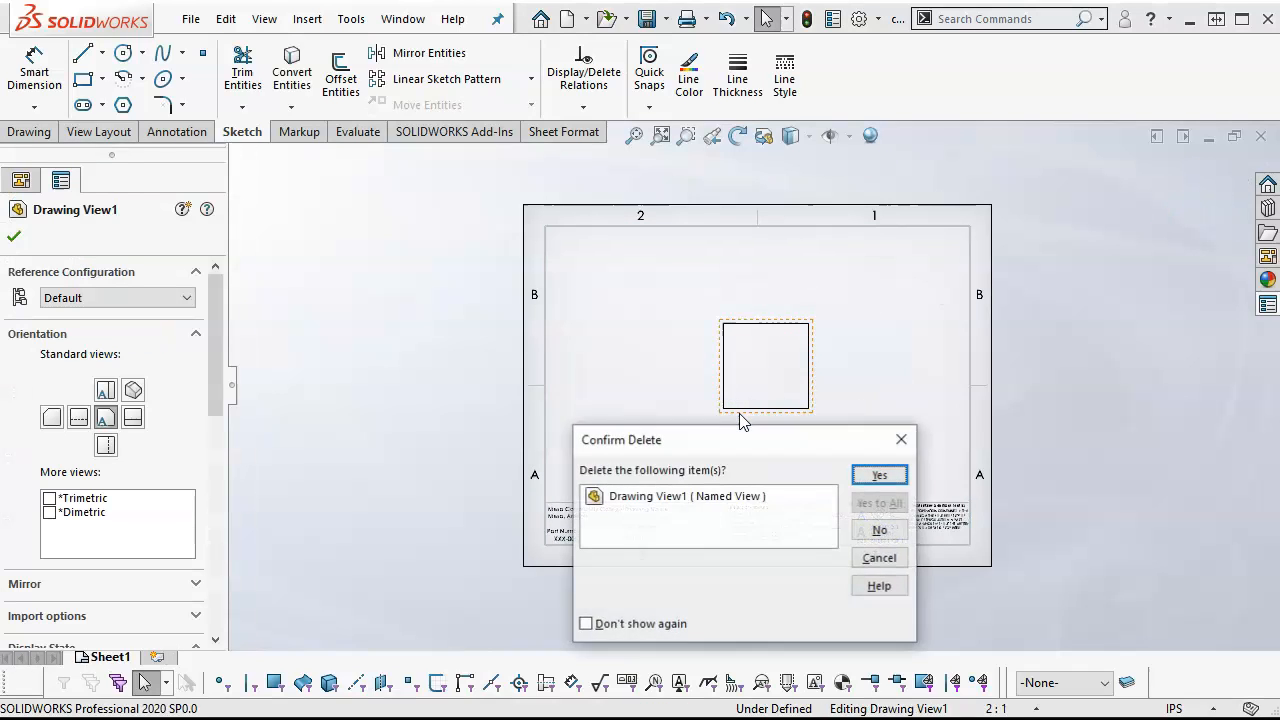
click(879, 475)
scroll(806, 500, down, 3)
scroll(830, 335, up, 3)
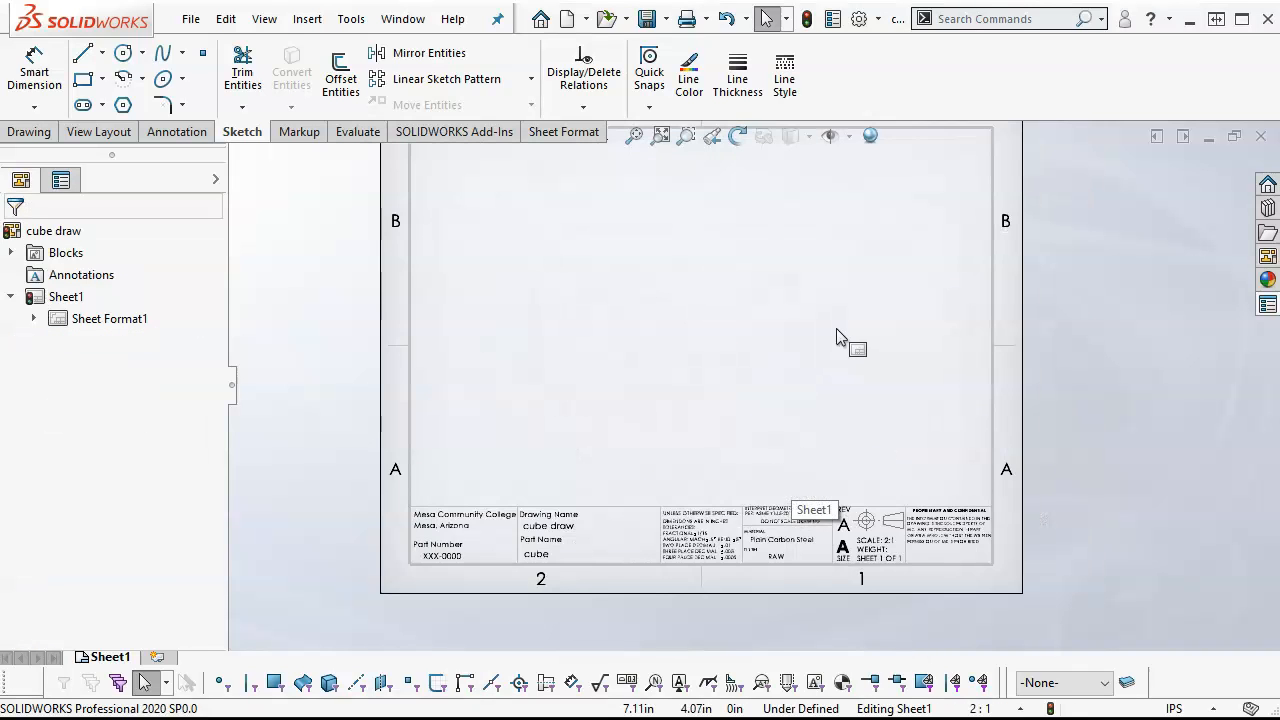
scroll(777, 320, down, 2)
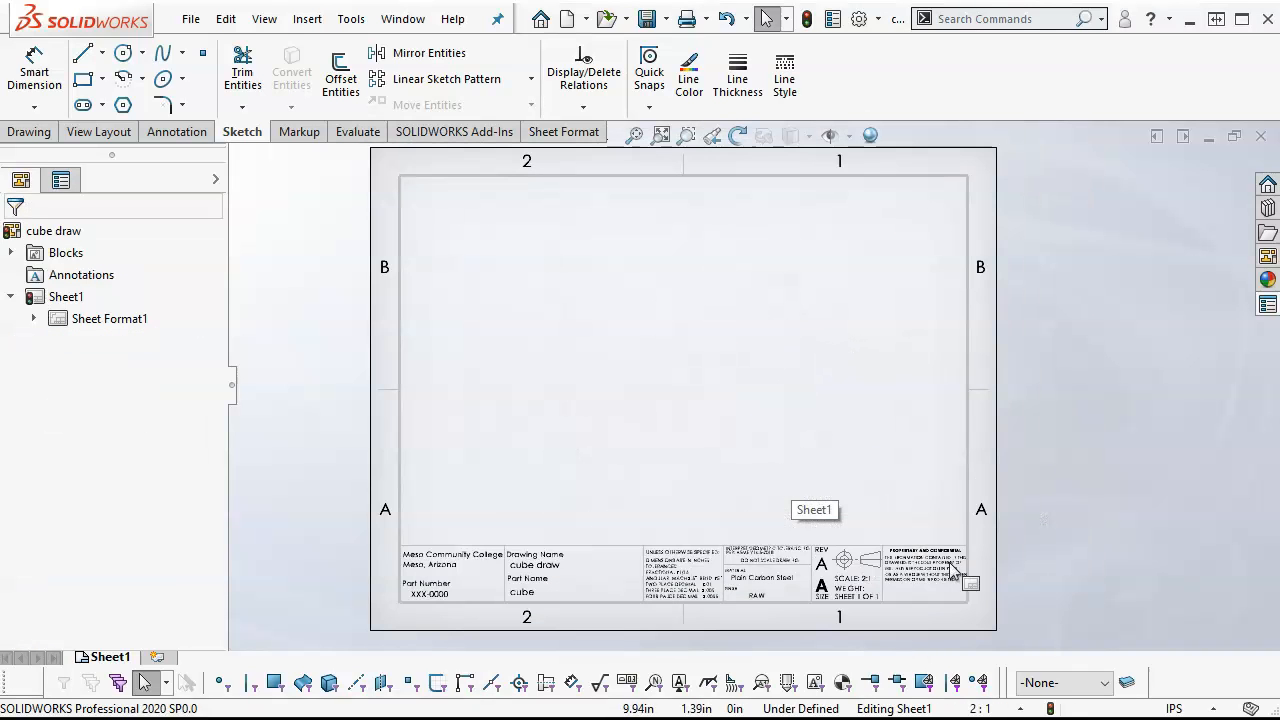